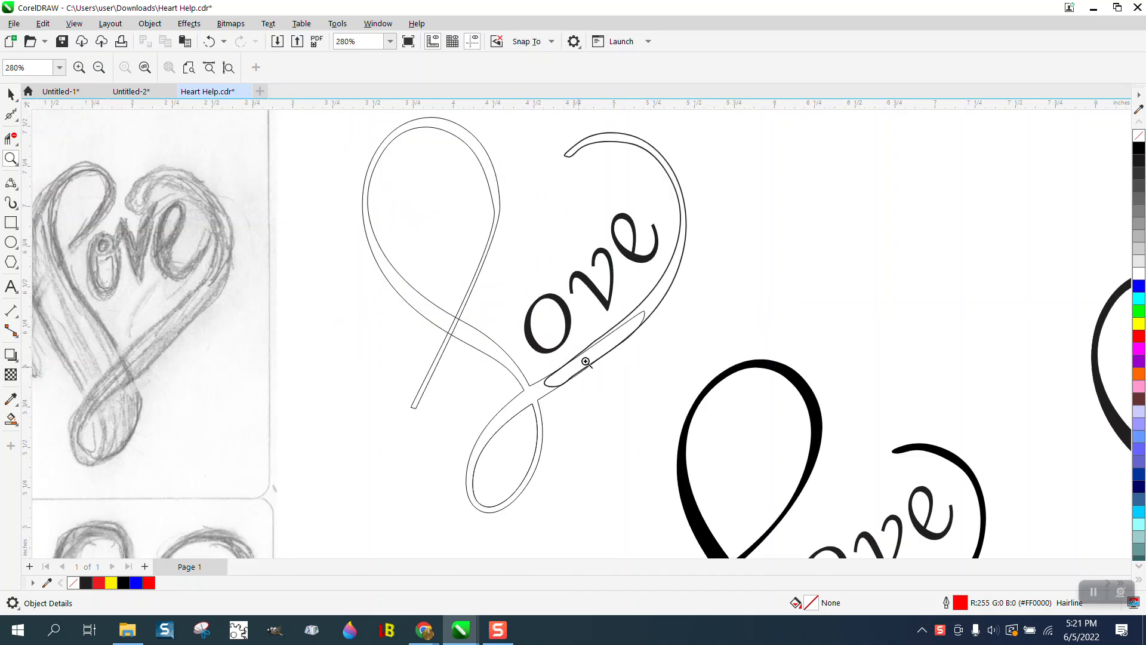
Delete the partly black-filled heart copy standing to the right of the Love designs on the page
{"action": "scroll", "coordinate": [477, 275], "scroll_direction": "down", "scroll_amount": 2}
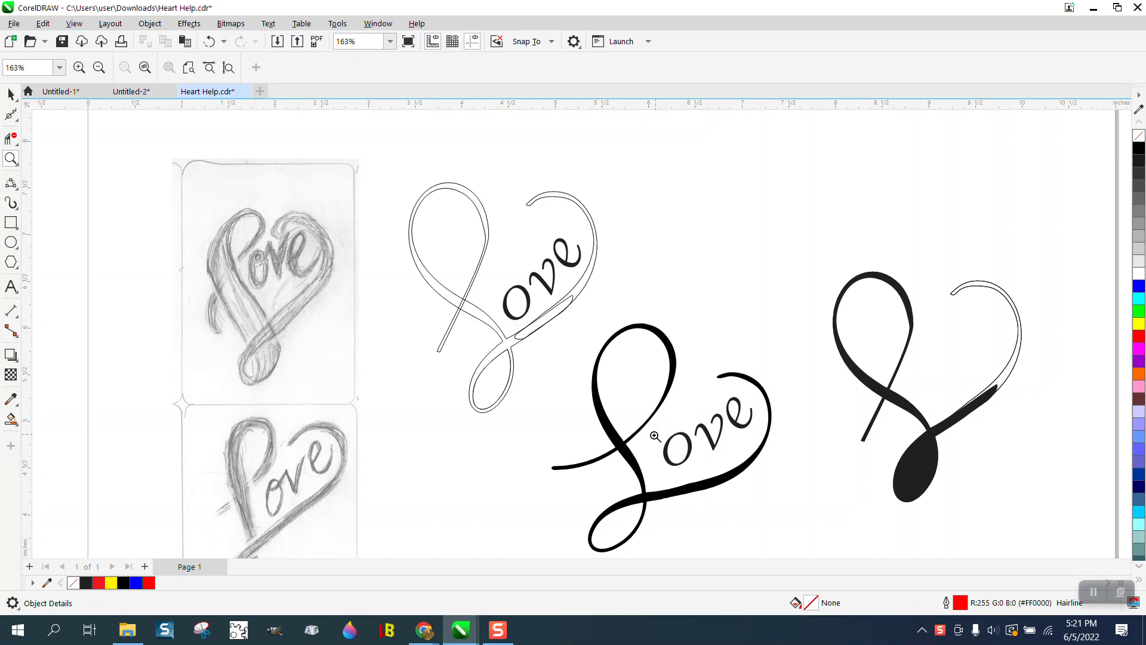
{"action": "scroll", "coordinate": [558, 275], "scroll_direction": "down", "scroll_amount": 1}
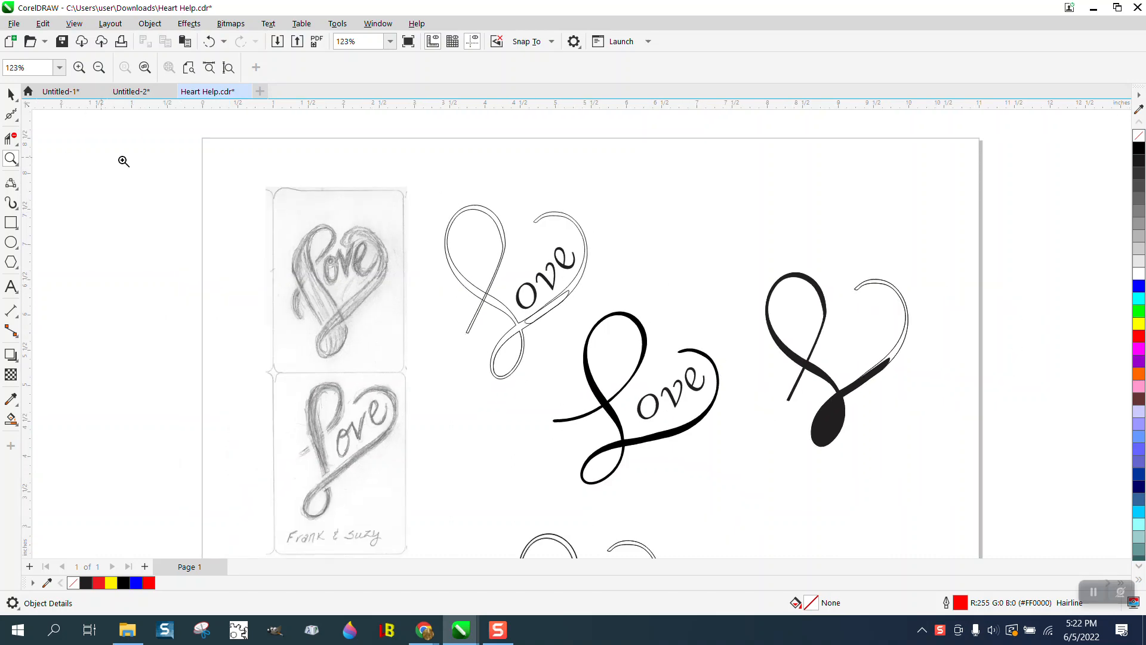
{"action": "left_click", "coordinate": [10, 94]}
{"action": "left_click_drag", "start_coordinate": [950, 448], "coordinate": [952, 450]}
{"action": "key", "text": "Delete"}
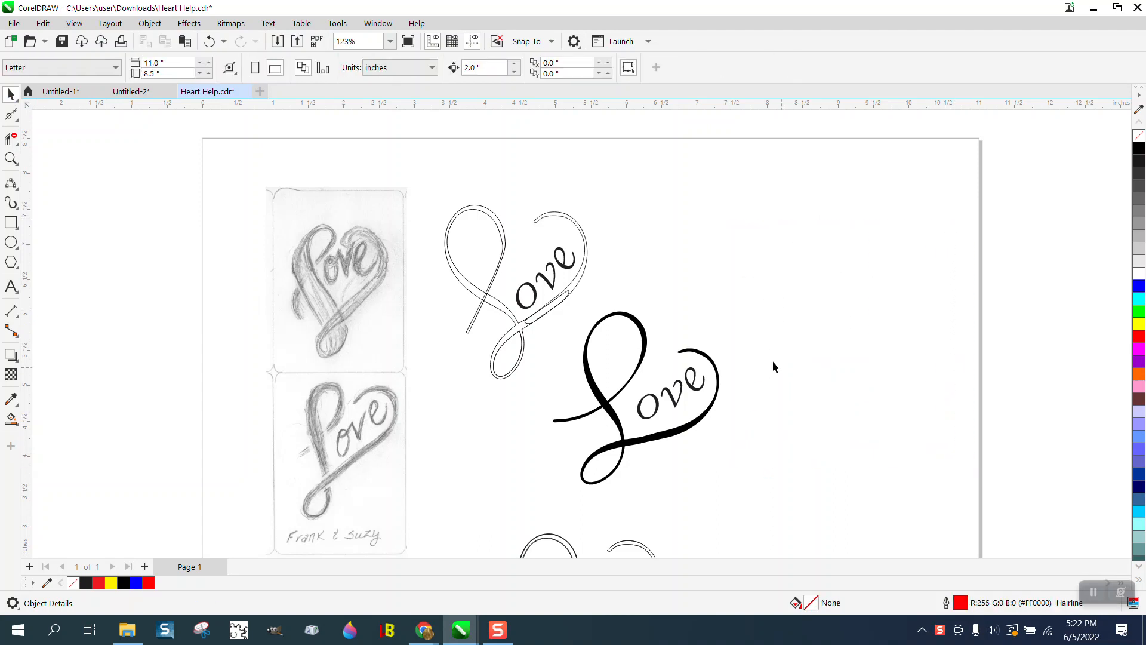
Try pulling the overlapping curve pieces of the heart near the page's lower edge apart, and undo both moves
{"action": "scroll", "coordinate": [663, 282], "scroll_direction": "down", "scroll_amount": 2}
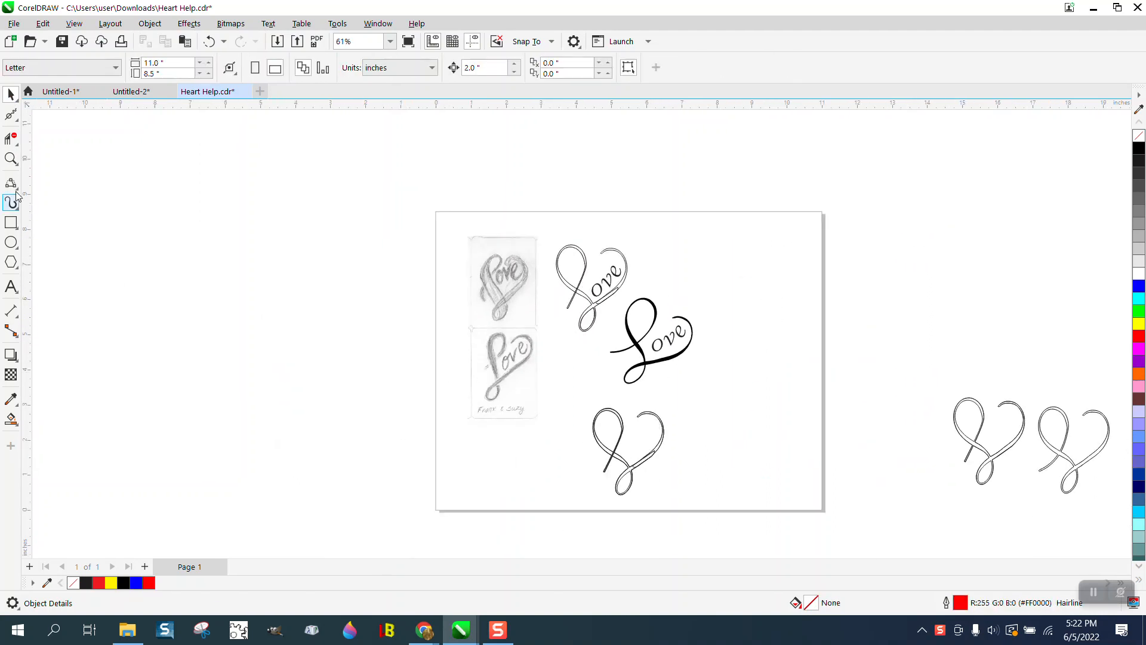
{"action": "left_click", "coordinate": [10, 158]}
{"action": "left_click_drag", "start_coordinate": [571, 393], "coordinate": [723, 523]}
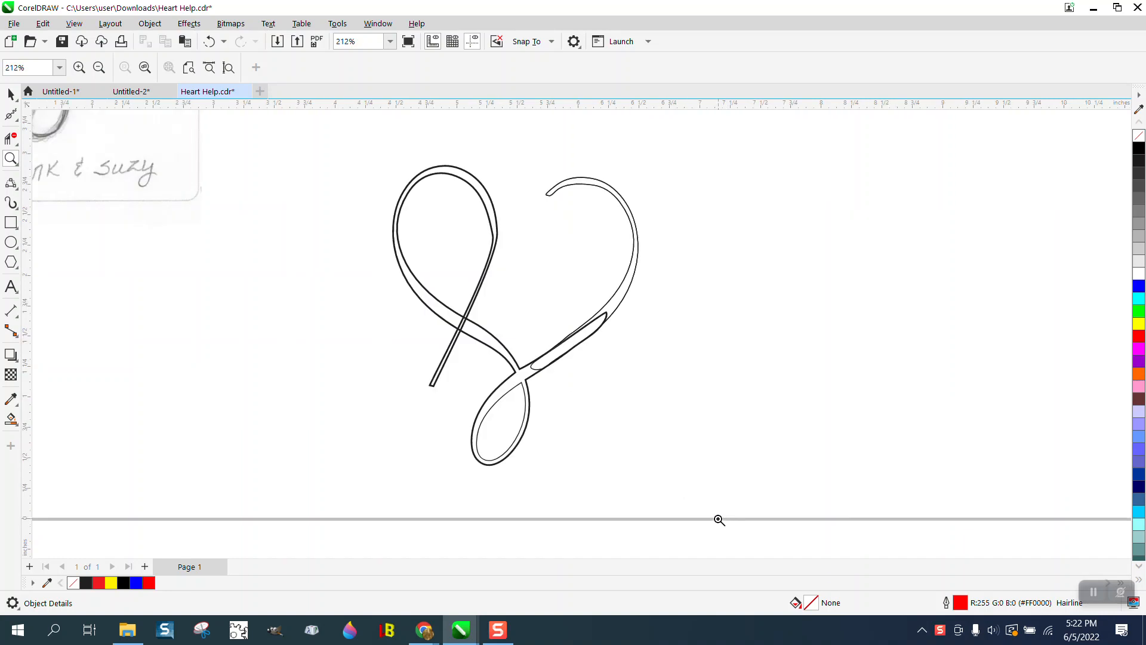
{"action": "left_click", "coordinate": [10, 94]}
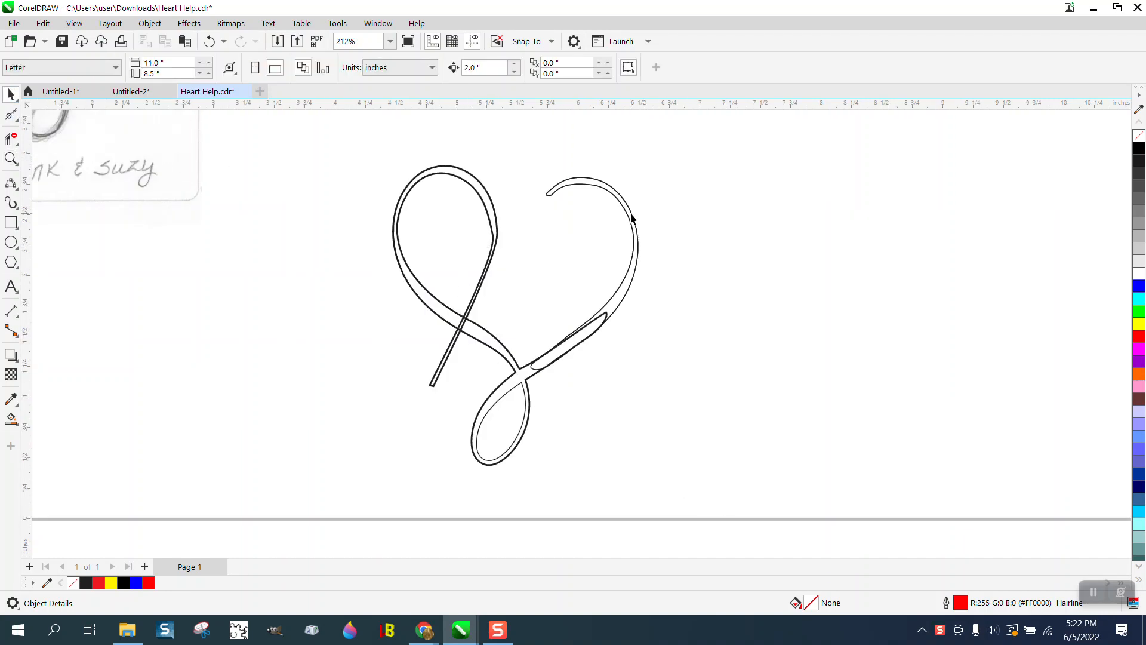
{"action": "left_click_drag", "start_coordinate": [635, 214], "coordinate": [797, 222]}
{"action": "left_click_drag", "start_coordinate": [608, 317], "coordinate": [664, 398]}
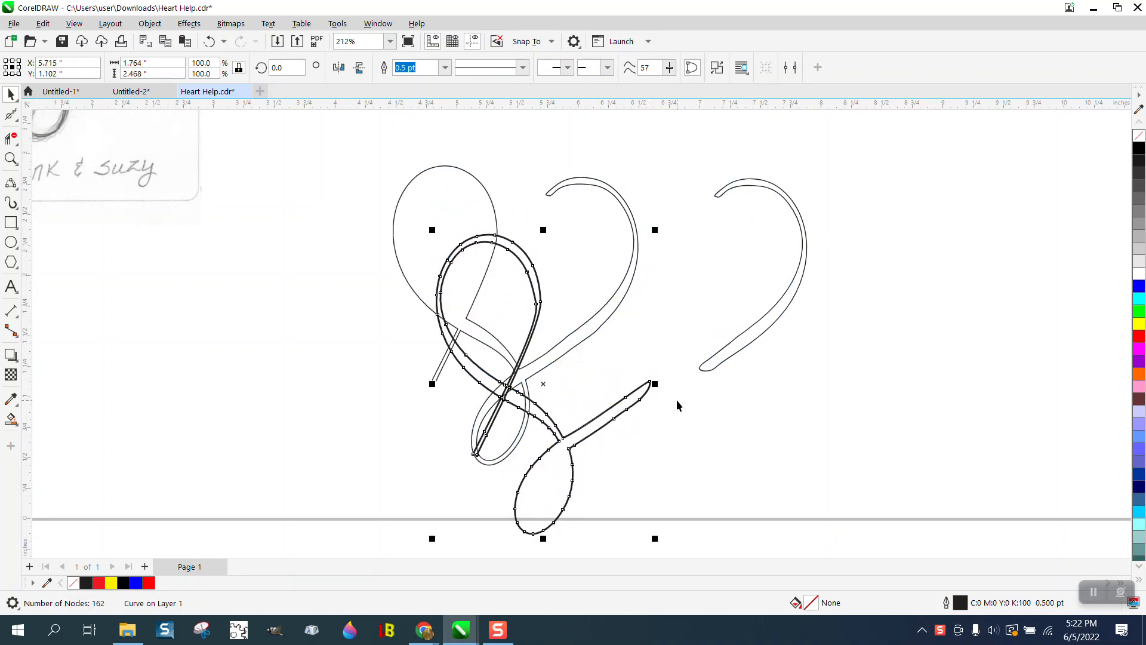
{"action": "left_click", "coordinate": [208, 40]}
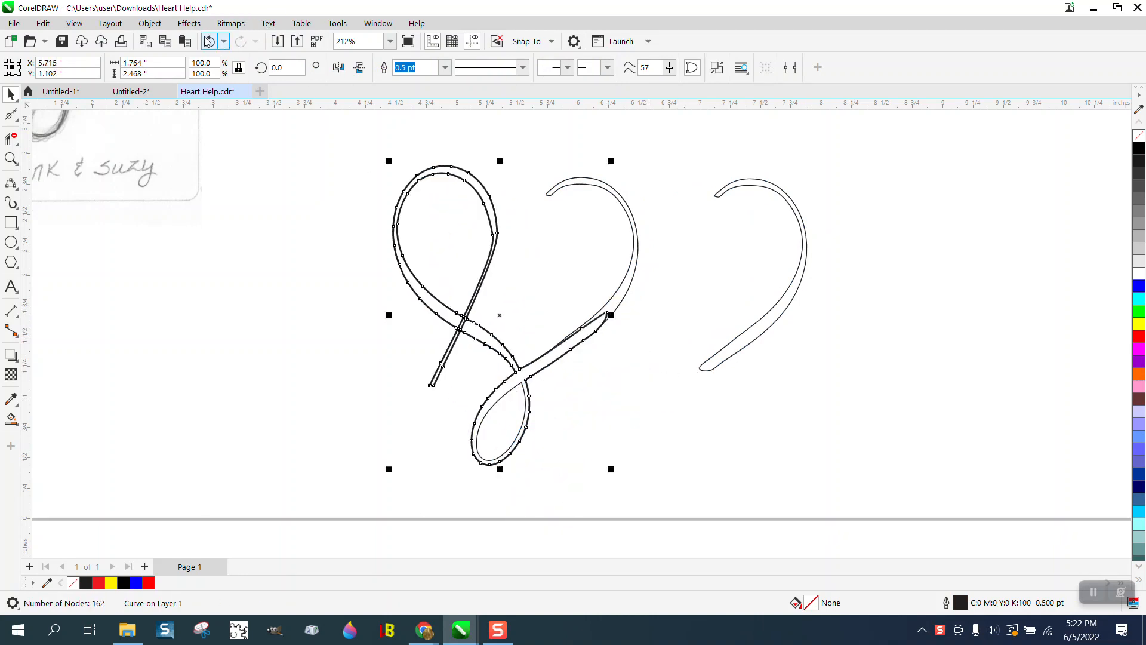
{"action": "left_click", "coordinate": [208, 40]}
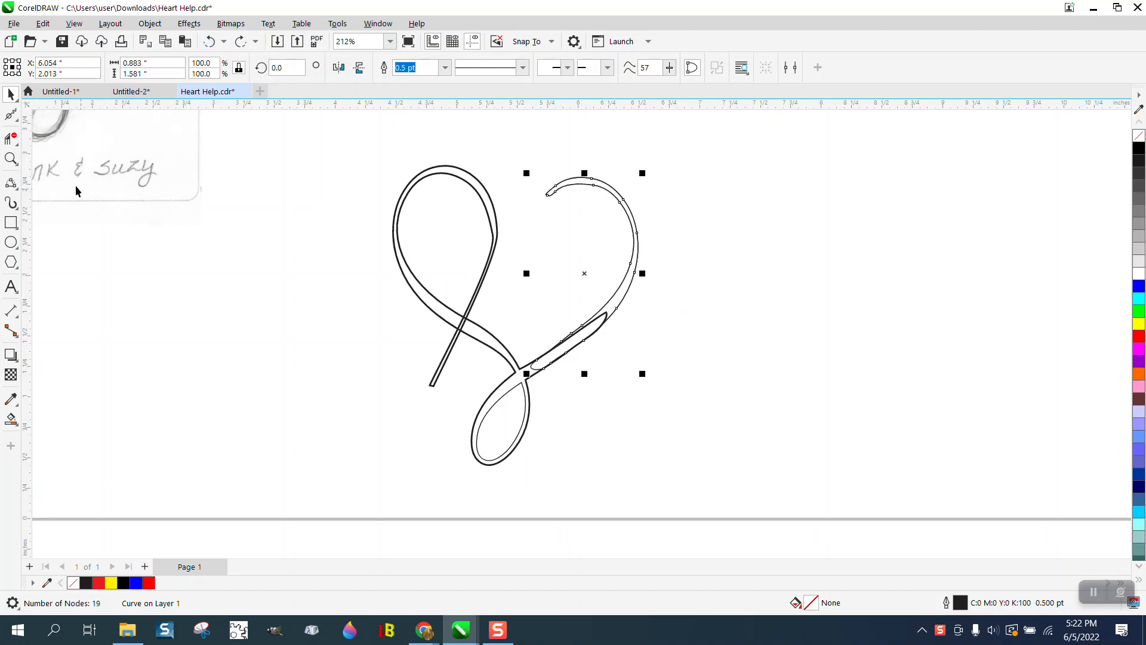
Remove the overlapping line segments where the lower heart's strokes join and where its tail crosses the ribbon, using Virtual Segment Delete
{"action": "left_click", "coordinate": [10, 158]}
{"action": "left_click_drag", "start_coordinate": [398, 299], "coordinate": [739, 461]}
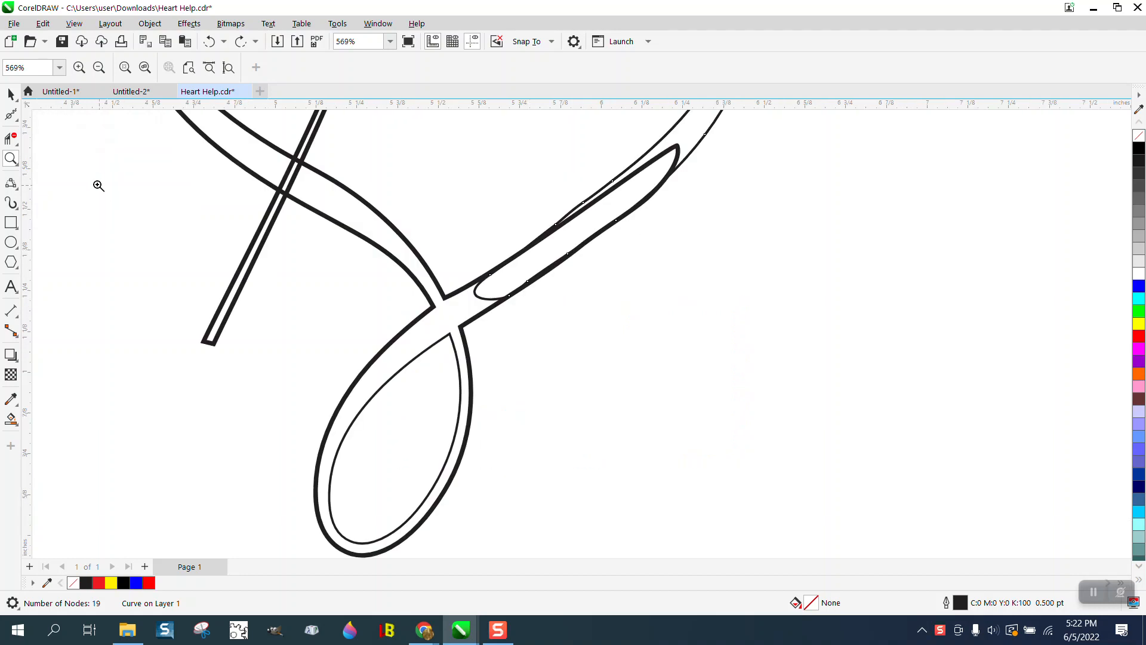
{"action": "left_click", "coordinate": [11, 139]}
{"action": "left_click", "coordinate": [492, 299]}
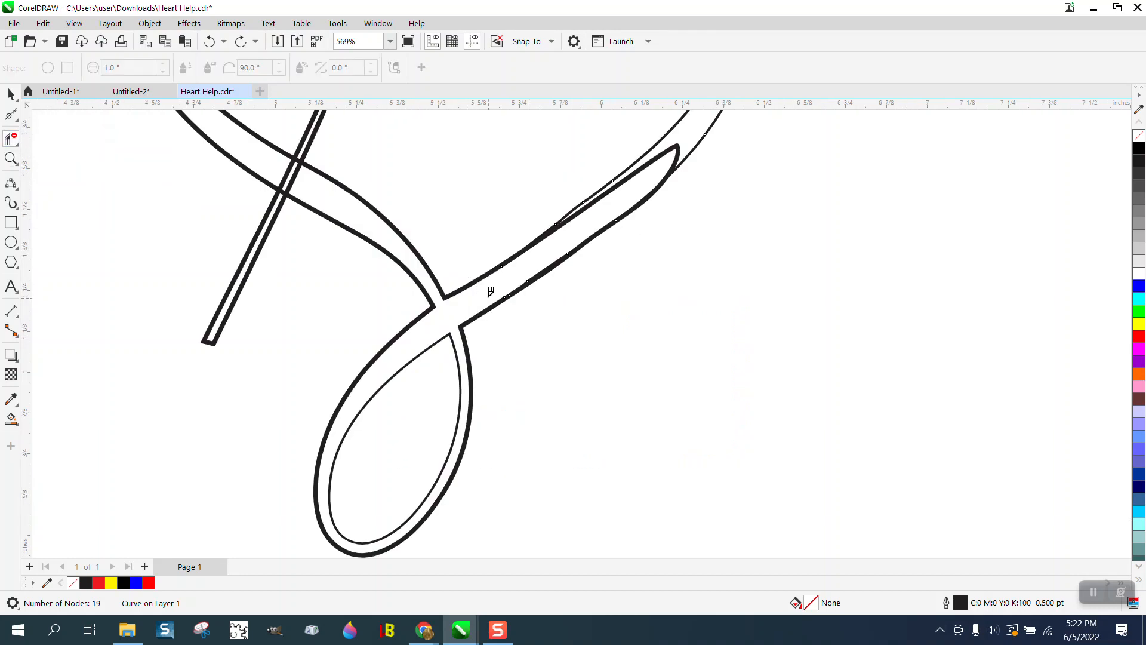
{"action": "left_click", "coordinate": [676, 147]}
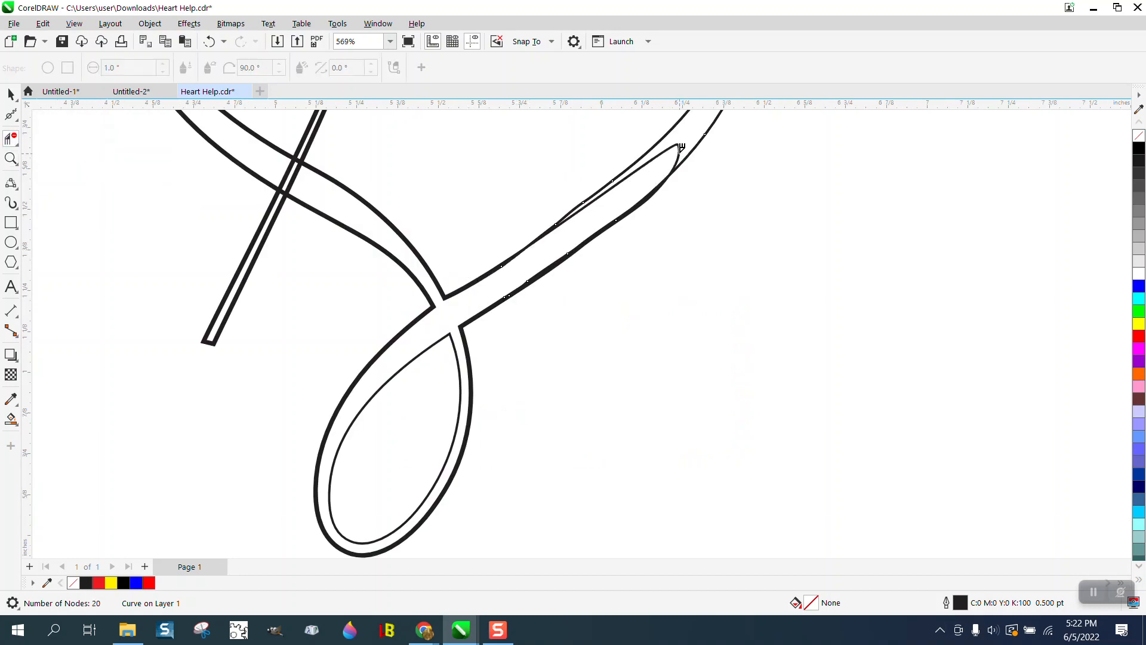
{"action": "left_click", "coordinate": [681, 143]}
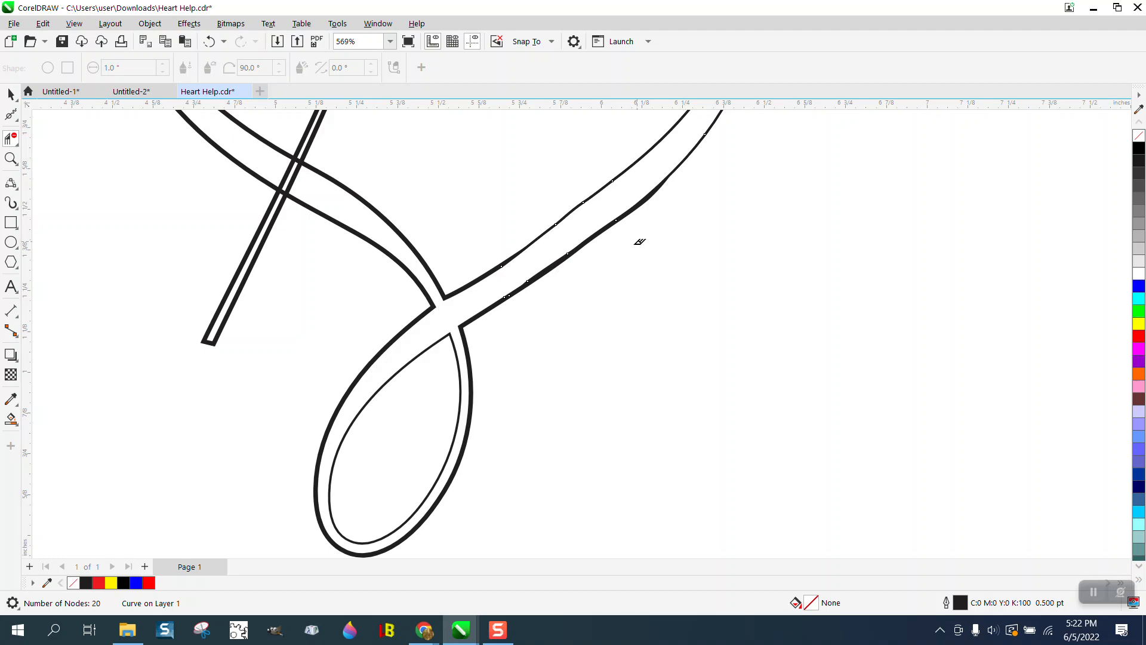
{"action": "left_click", "coordinate": [303, 177]}
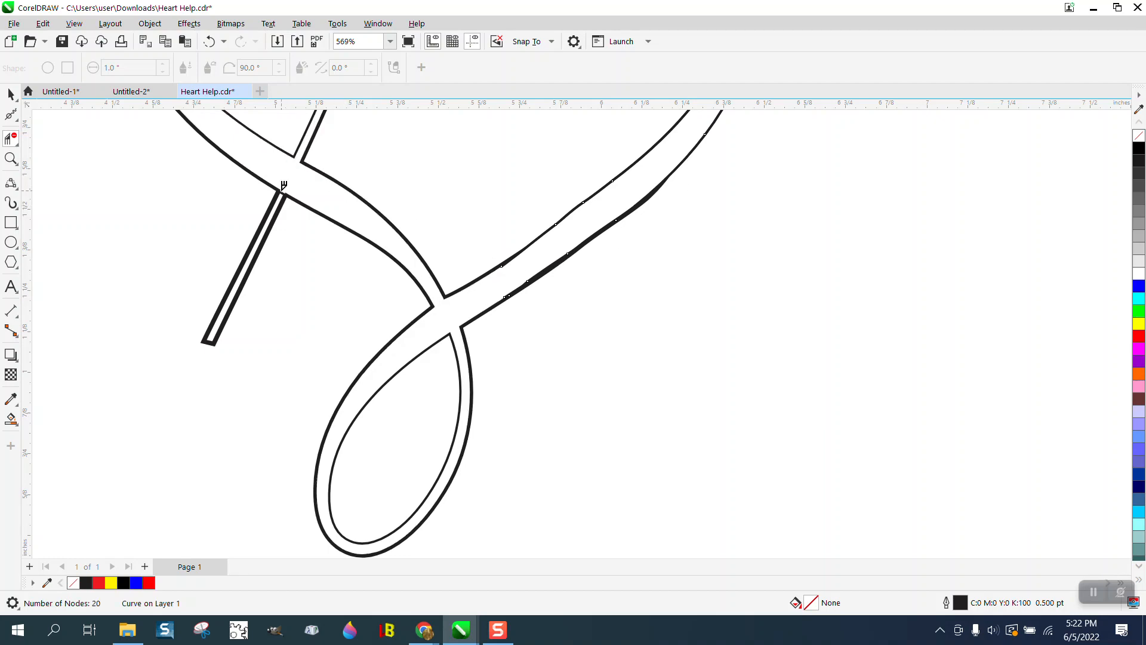
{"action": "left_click", "coordinate": [282, 188]}
Apply Smart Fill to the inside of the trimmed heart ribbon with a blue fill and no outline
{"action": "scroll", "coordinate": [319, 200], "scroll_direction": "down", "scroll_amount": 1}
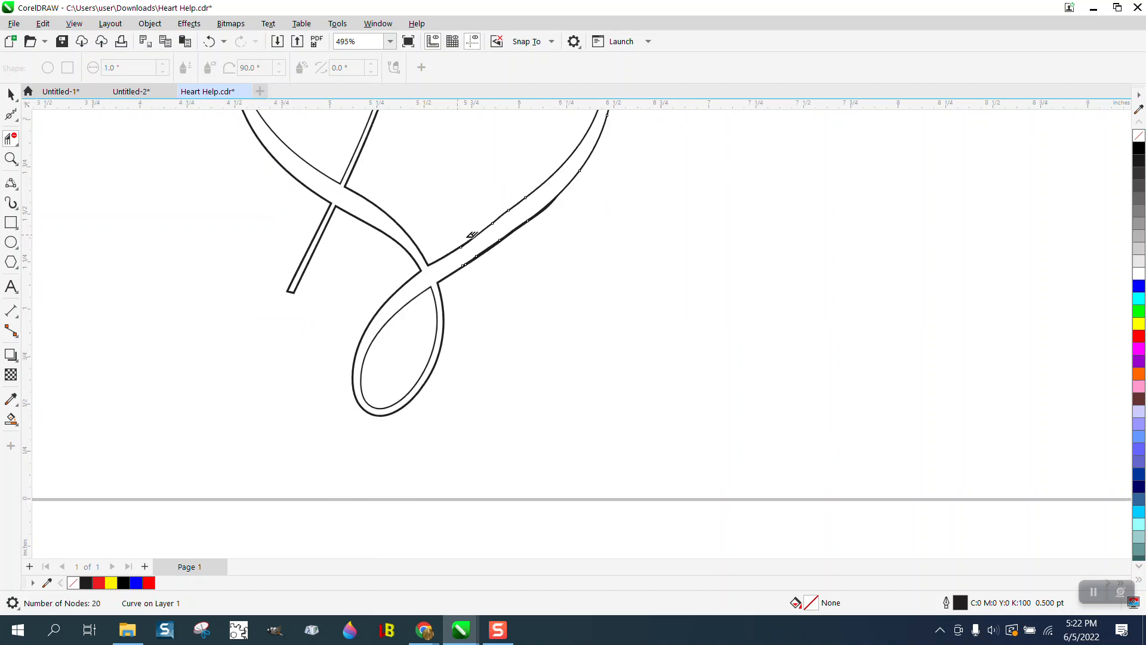
{"action": "scroll", "coordinate": [553, 317], "scroll_direction": "down", "scroll_amount": 1}
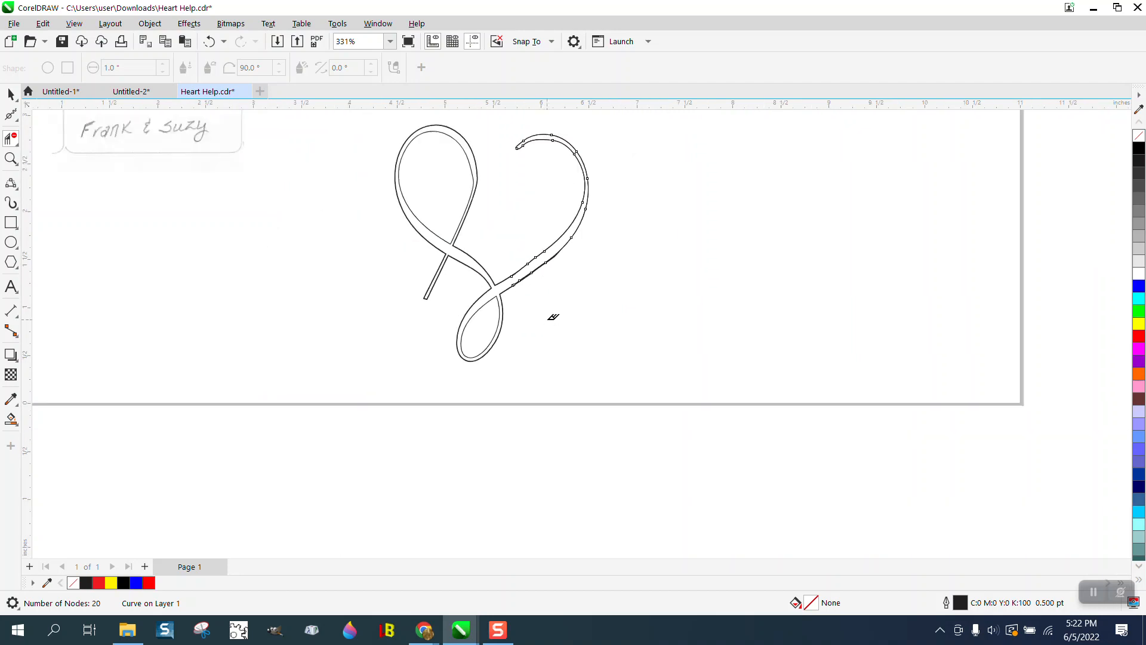
{"action": "left_click", "coordinate": [13, 419]}
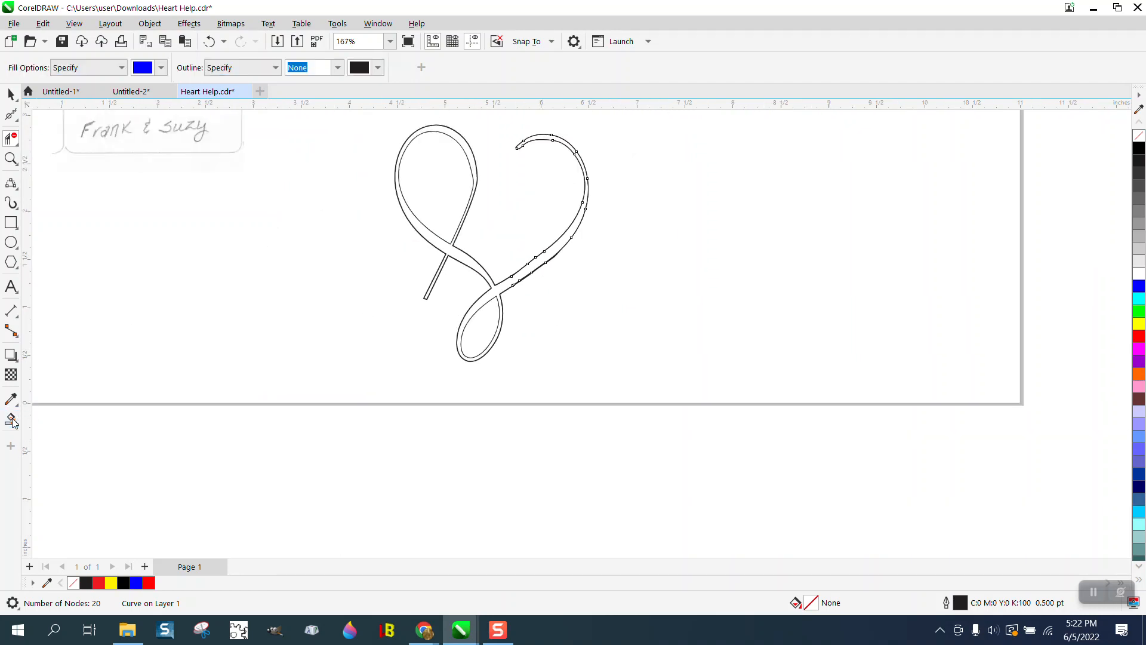
{"action": "left_click", "coordinate": [459, 253]}
Move the blue heart to the right of the original and give it no fill and a black hairline outline
{"action": "left_click", "coordinate": [11, 94]}
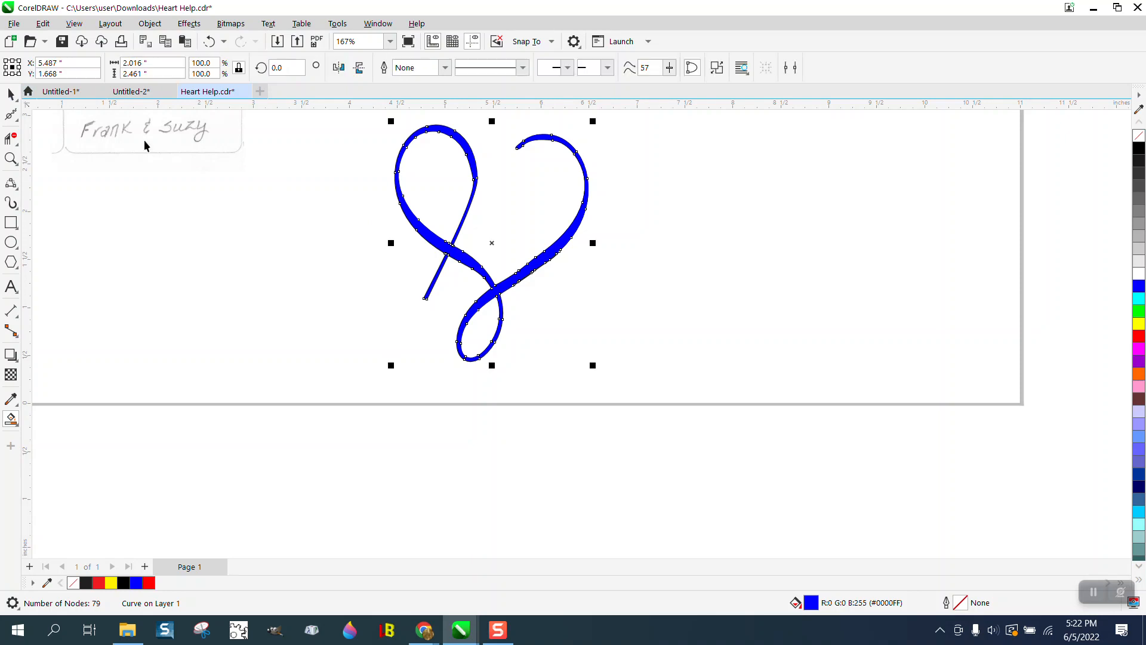
{"action": "left_click_drag", "start_coordinate": [540, 253], "coordinate": [780, 267]}
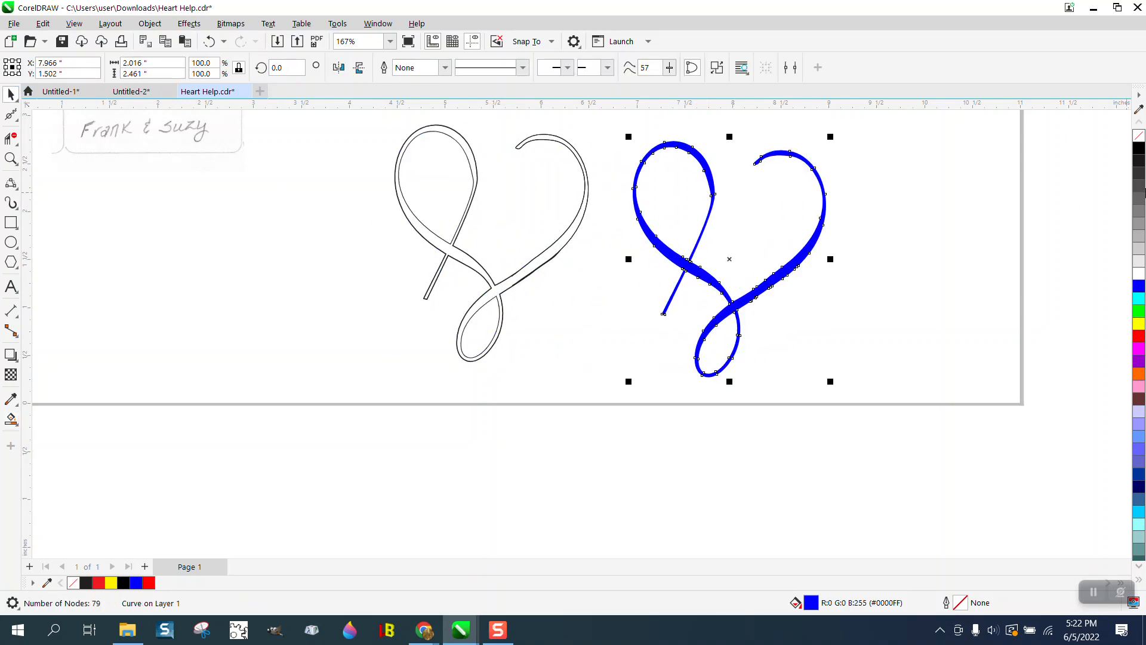
{"action": "left_click", "coordinate": [1137, 139]}
{"action": "right_click", "coordinate": [1138, 150]}
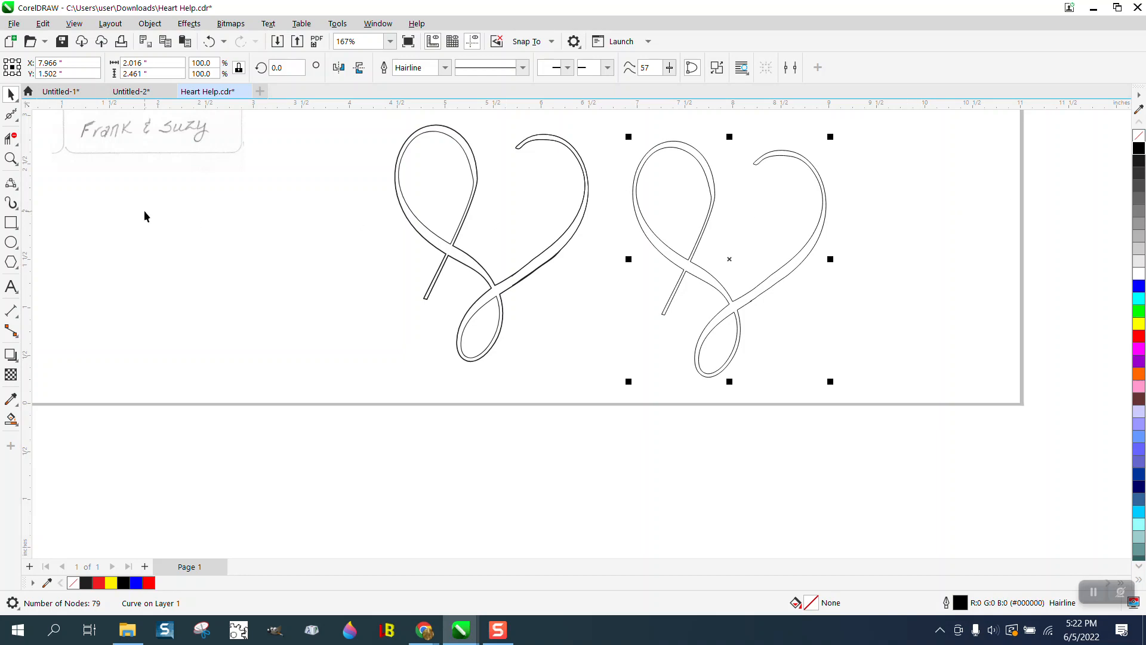
{"action": "left_click", "coordinate": [19, 190]}
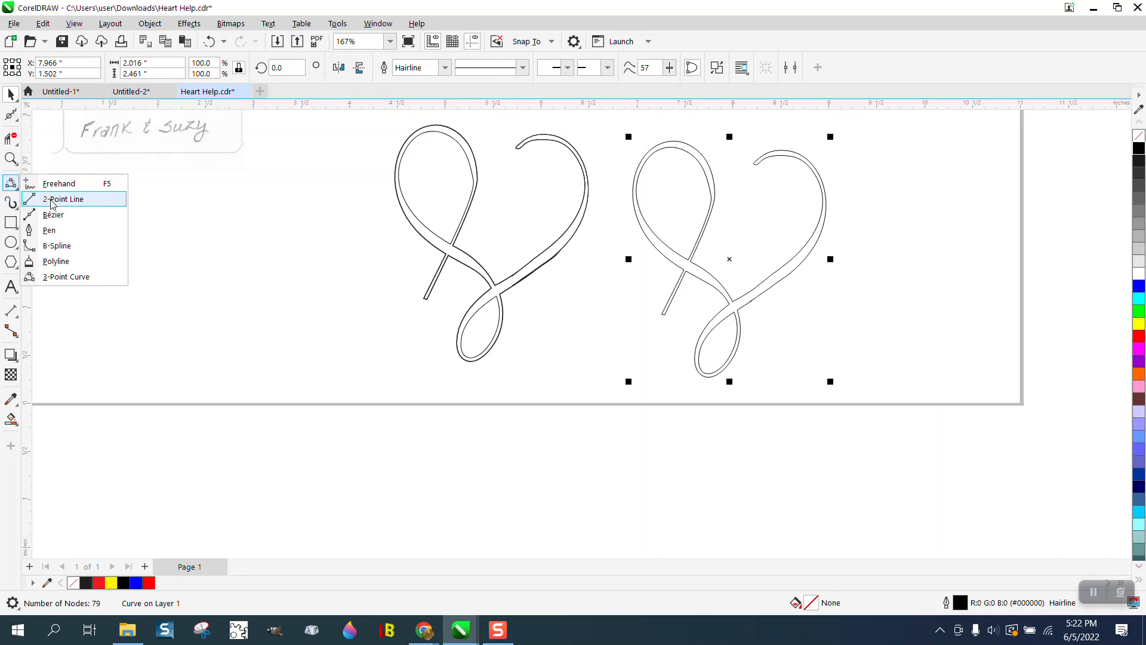
{"action": "left_click", "coordinate": [54, 200]}
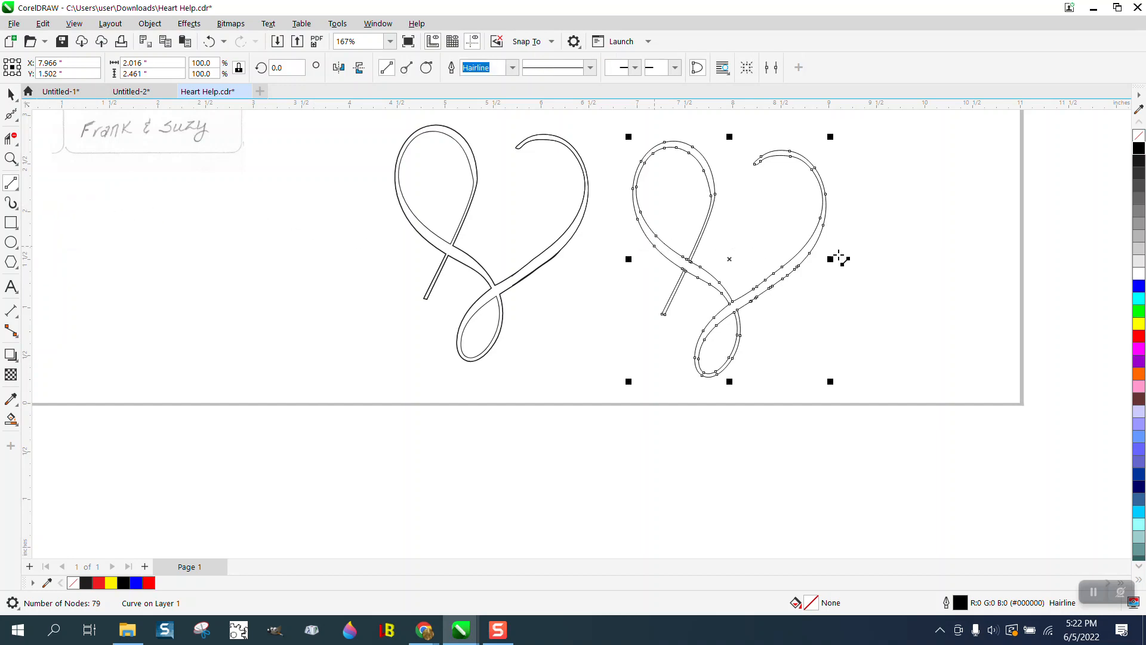
{"action": "left_click_drag", "start_coordinate": [891, 262], "coordinate": [795, 264]}
{"action": "key", "text": "Delete"}
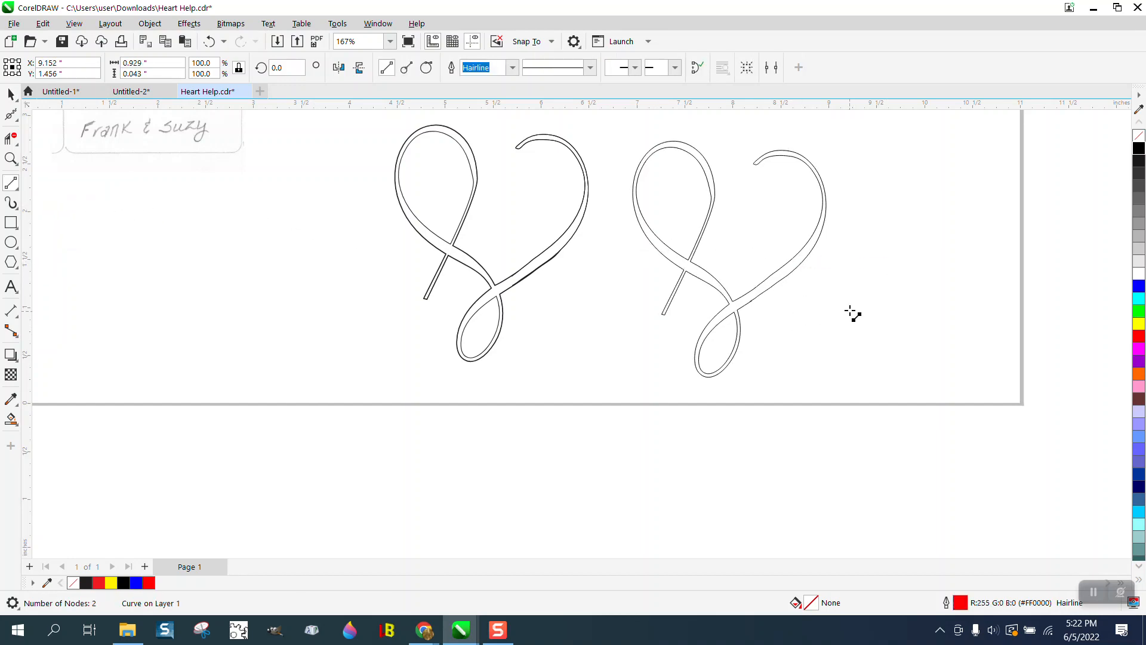
Draw a horizontal 2-point line about 0.37 inches long across the inner side of the new heart's upper-left loop
{"action": "left_click", "coordinate": [5, 157]}
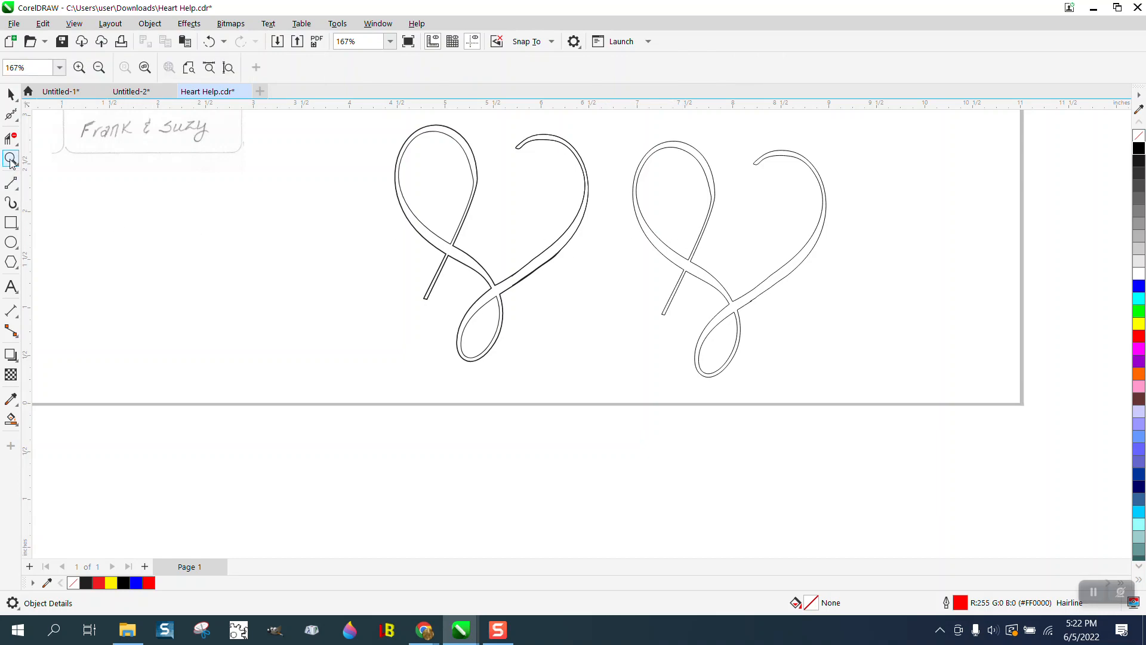
{"action": "left_click_drag", "start_coordinate": [566, 177], "coordinate": [876, 384]}
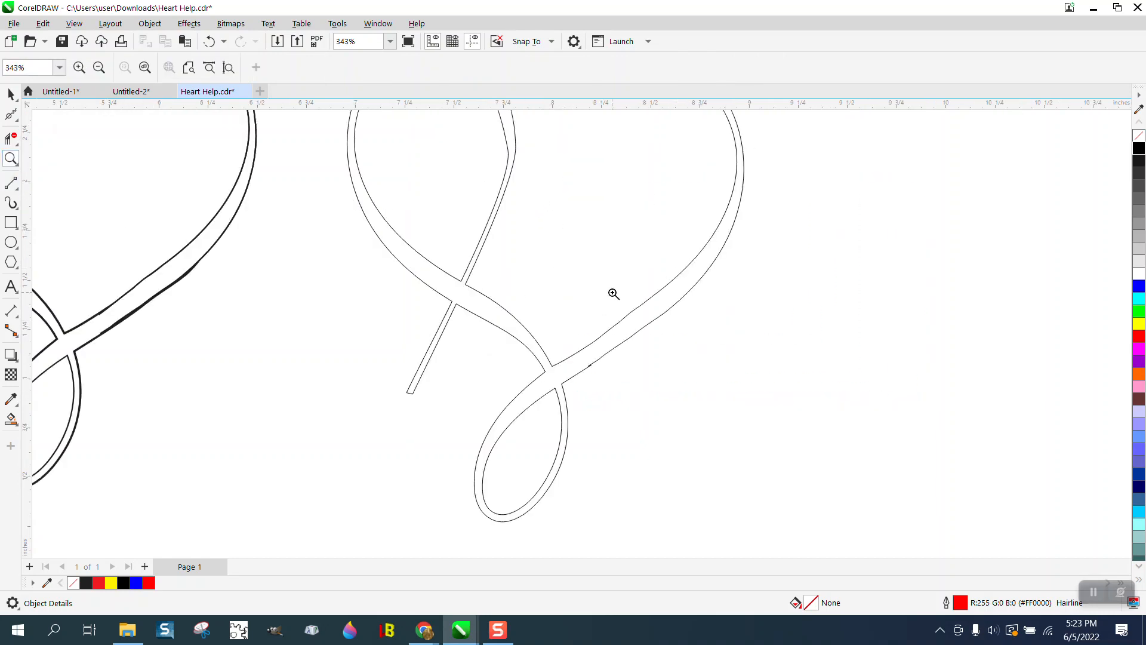
{"action": "scroll", "coordinate": [614, 293], "scroll_direction": "down", "scroll_amount": 2}
{"action": "left_click", "coordinate": [12, 140]}
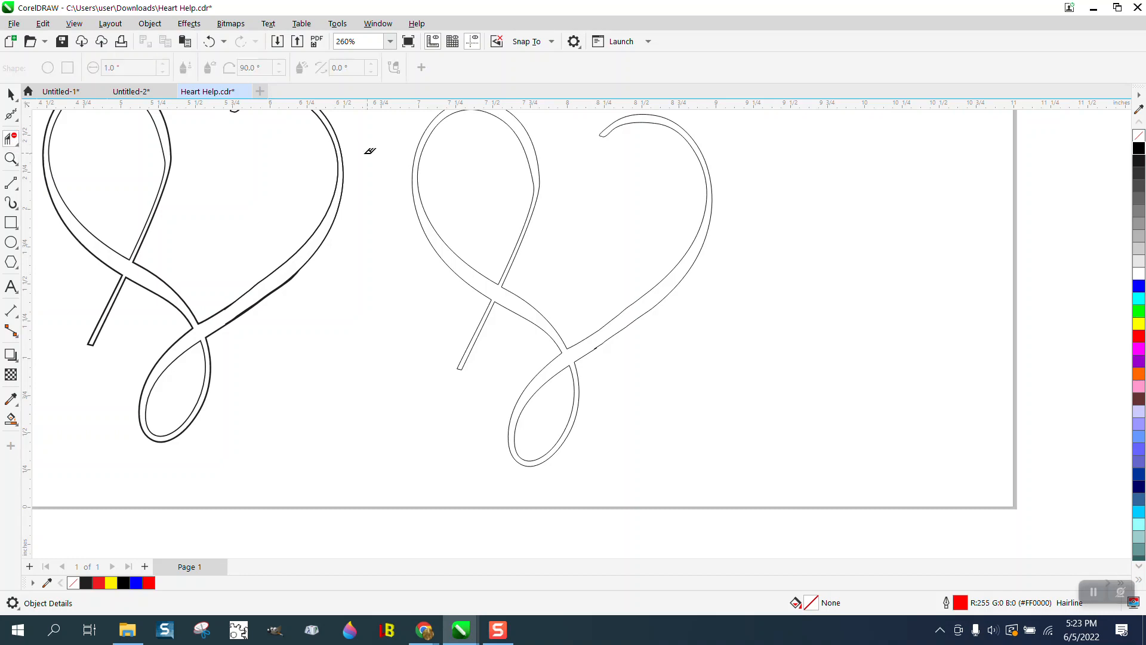
{"action": "left_click", "coordinate": [14, 187]}
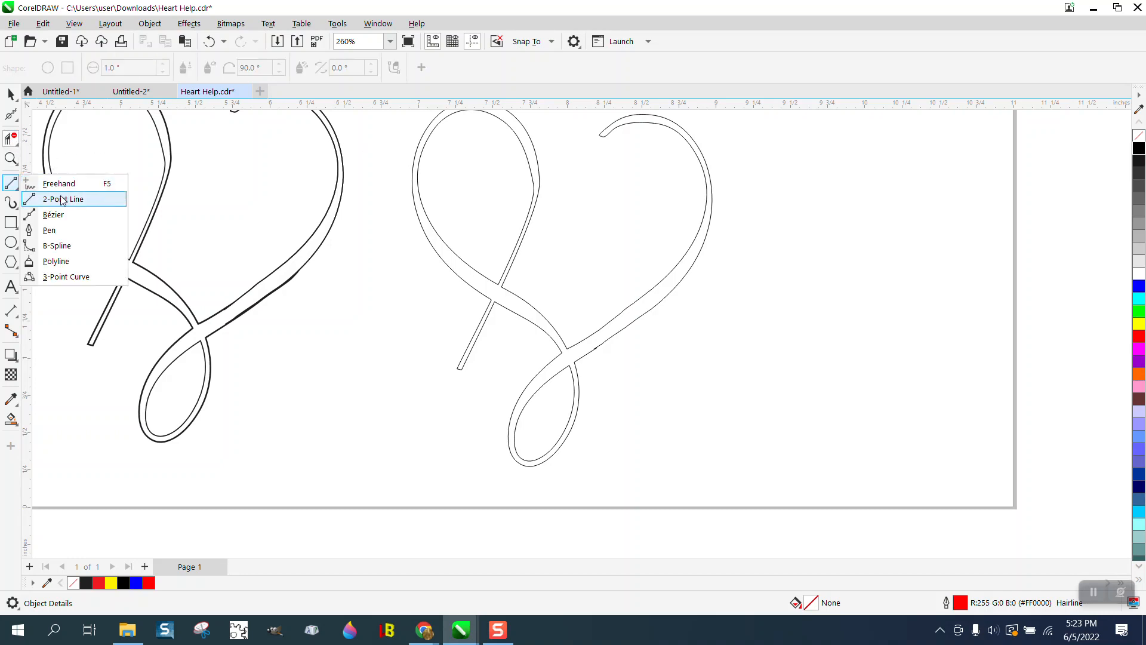
{"action": "left_click", "coordinate": [56, 197]}
{"action": "left_click_drag", "start_coordinate": [566, 183], "coordinate": [511, 184]}
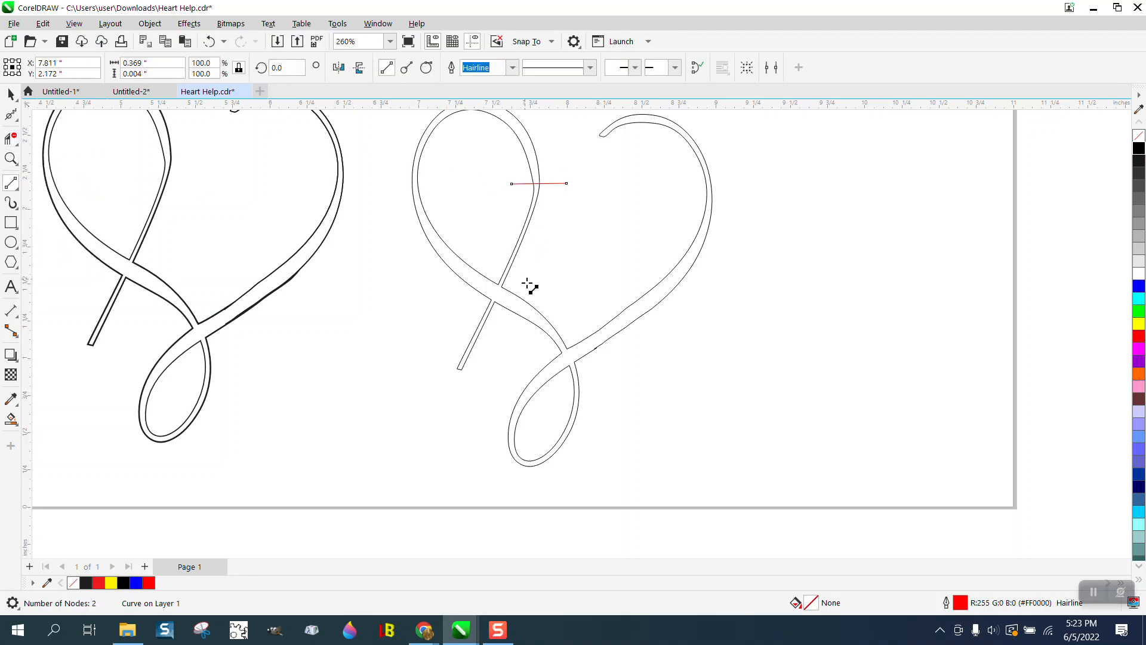
Bridge the ribbon's two edge gaps where the tail crosses it with short 2-point lines between the corner nodes
{"action": "left_click", "coordinate": [11, 158]}
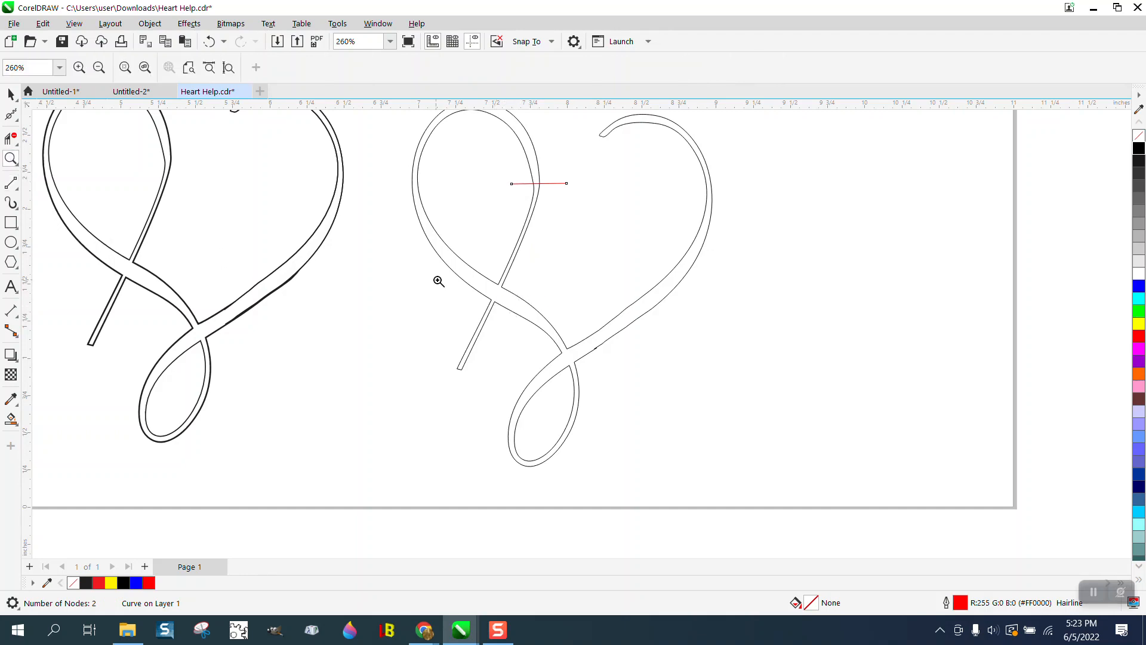
{"action": "left_click_drag", "start_coordinate": [448, 282], "coordinate": [587, 345]}
{"action": "left_click", "coordinate": [19, 147]}
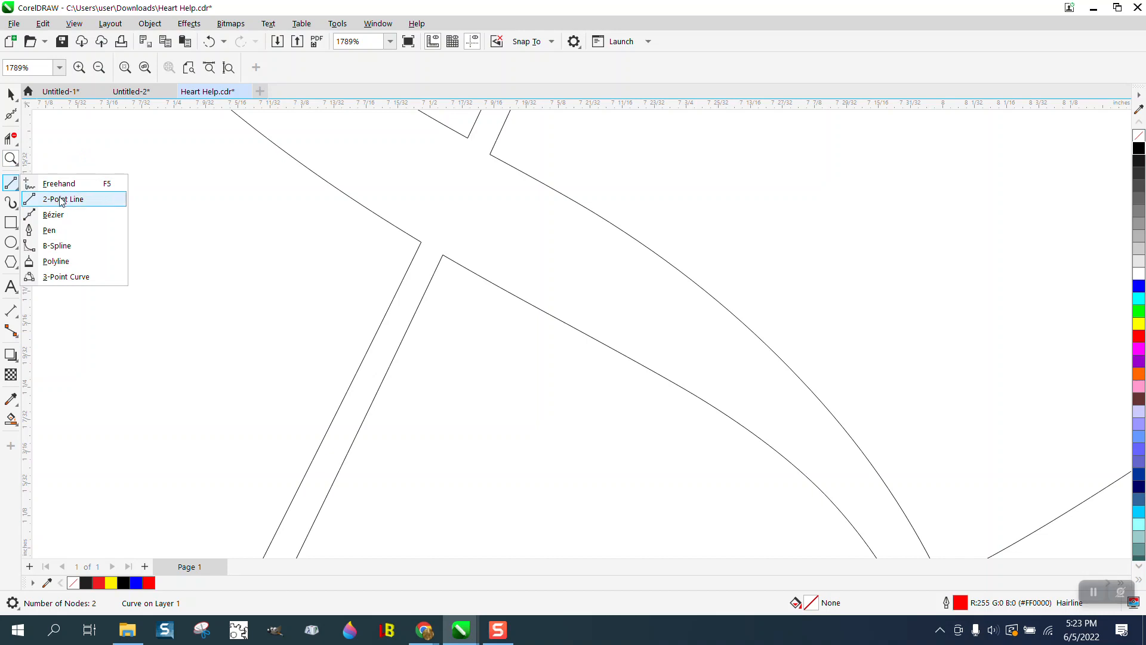
{"action": "left_click", "coordinate": [49, 197]}
{"action": "left_click_drag", "start_coordinate": [446, 256], "coordinate": [421, 242]}
{"action": "left_click_drag", "start_coordinate": [491, 155], "coordinate": [468, 138]}
Remove the tail stroke below the horizontal cutting line, on both sides of the ribbon, using Virtual Segment Delete
{"action": "scroll", "coordinate": [439, 266], "scroll_direction": "down", "scroll_amount": 5}
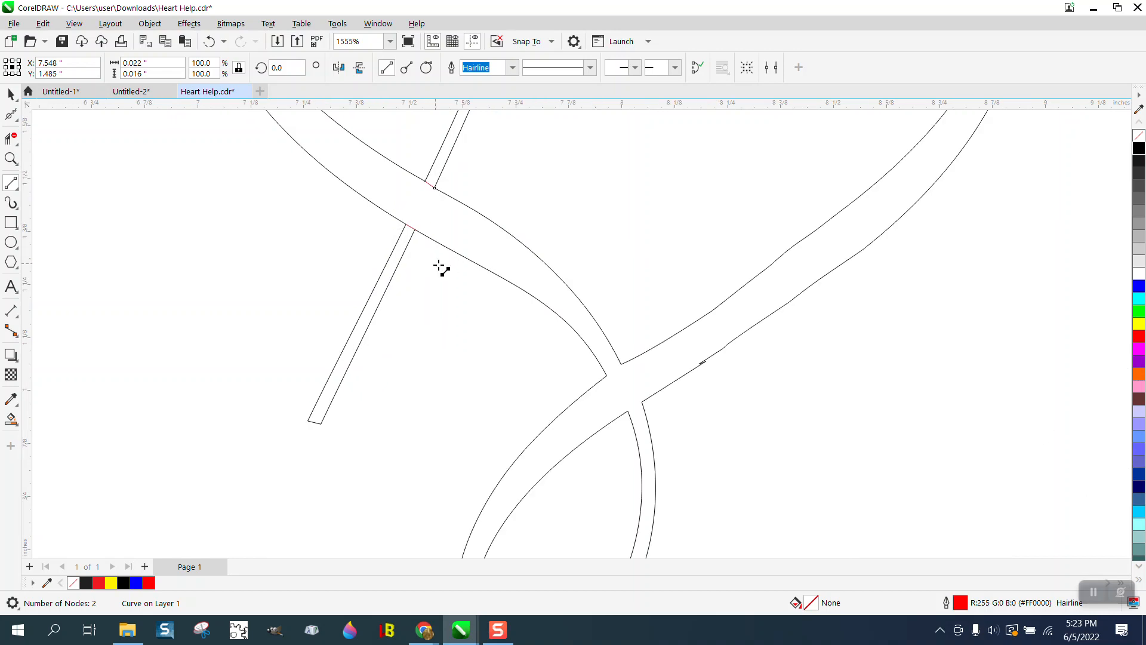
{"action": "left_click", "coordinate": [8, 139]}
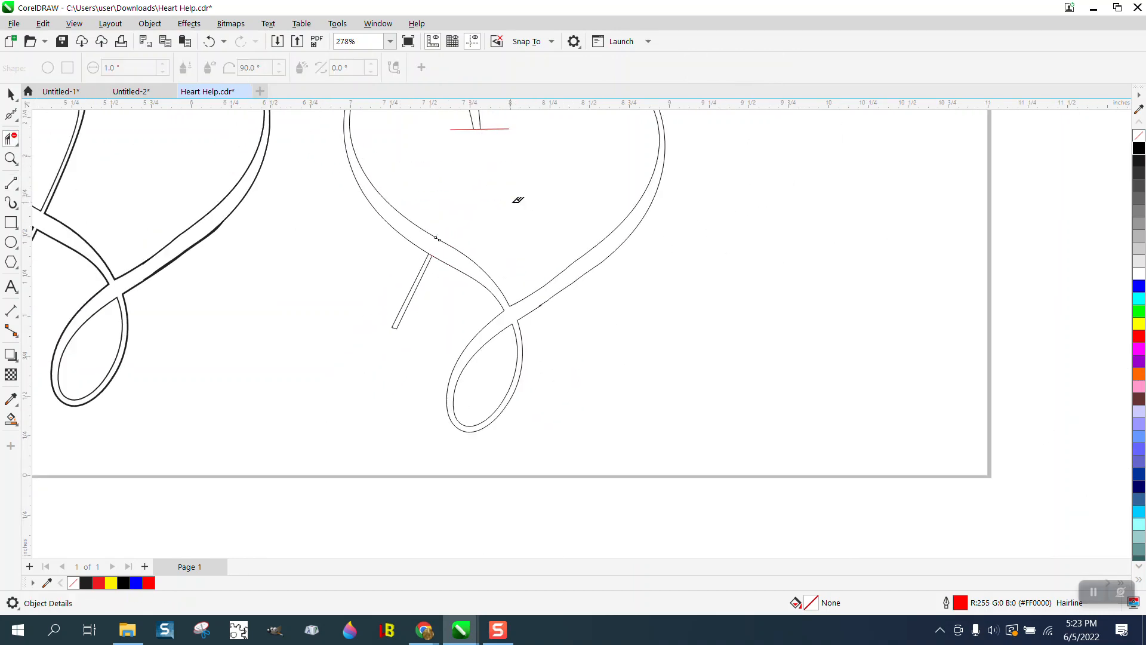
{"action": "left_click_drag", "start_coordinate": [395, 285], "coordinate": [429, 317]}
Delete the red horizontal cutting line at the end of the new heart's upper-left curve
{"action": "scroll", "coordinate": [428, 316], "scroll_direction": "down", "scroll_amount": 3}
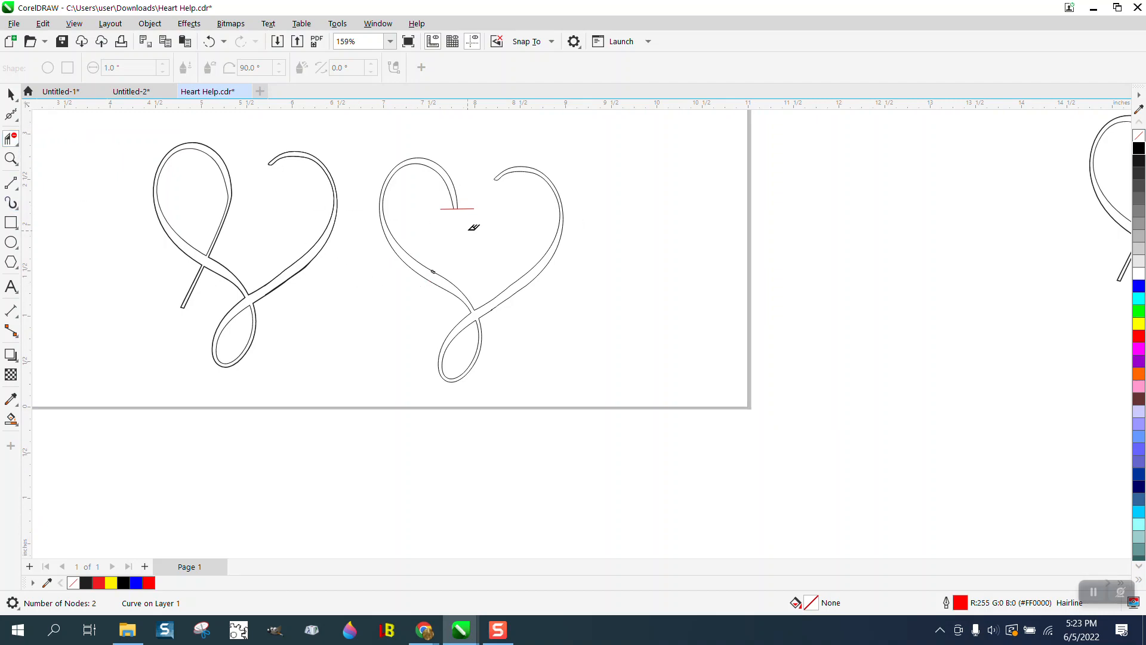
{"action": "left_click", "coordinate": [11, 94]}
{"action": "left_click", "coordinate": [470, 206]}
{"action": "left_click", "coordinate": [471, 208]}
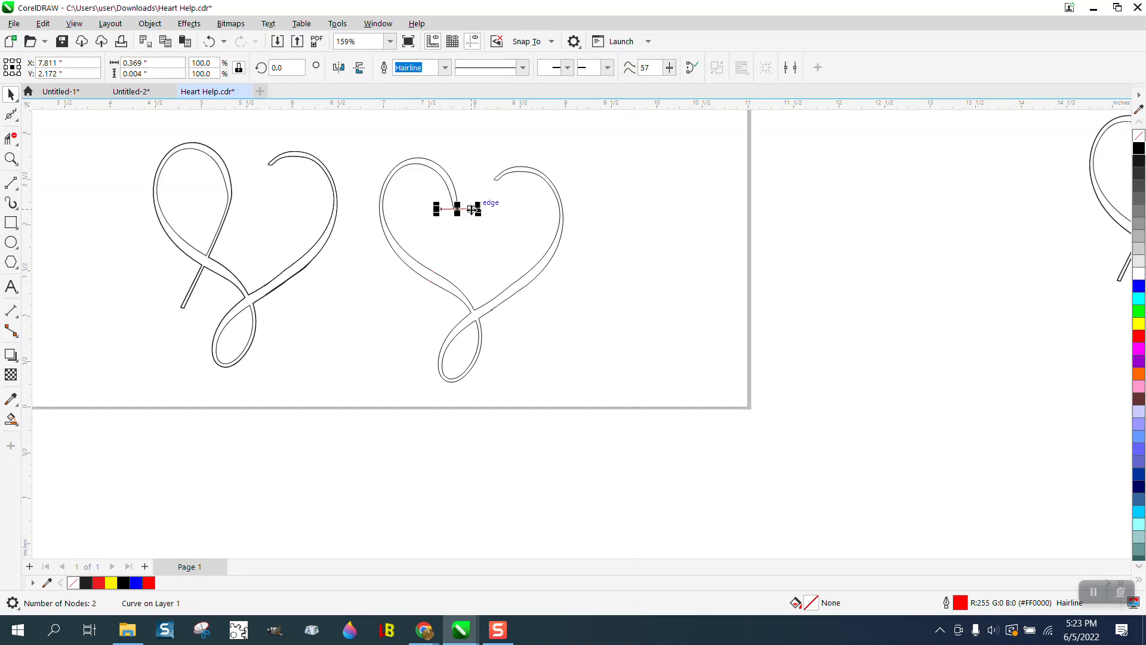
{"action": "key", "text": "Delete"}
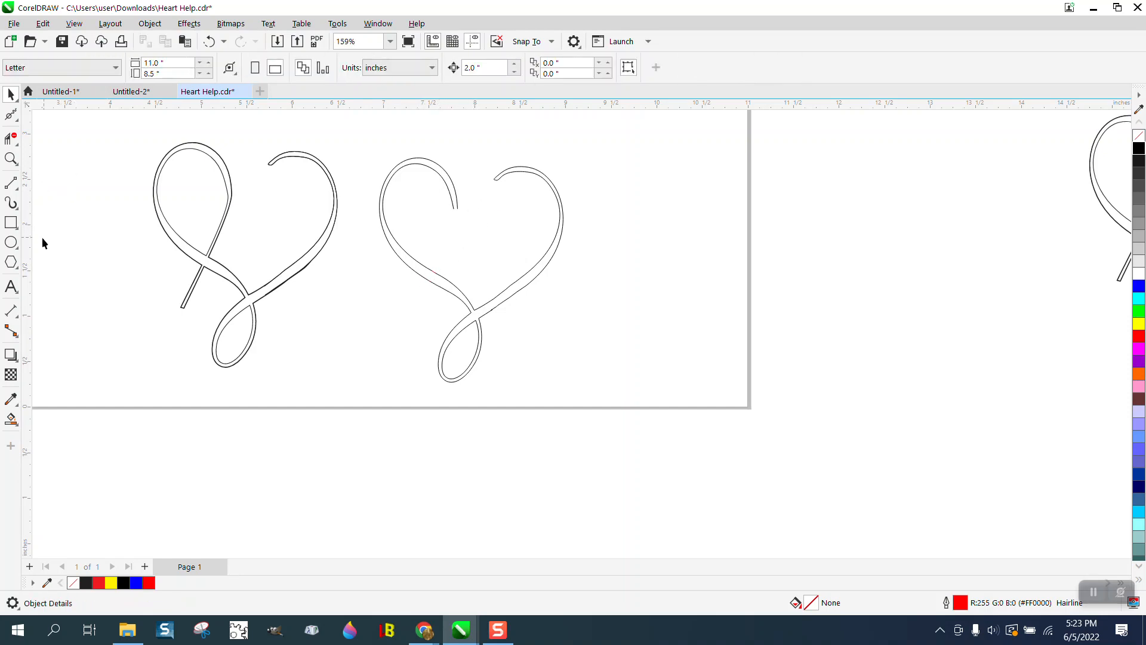
Draw a 3-point curve about 1.54 inches long from the upper-left loop's open end down across the ribbon, bowed toward the heart's center
{"action": "left_click", "coordinate": [18, 190]}
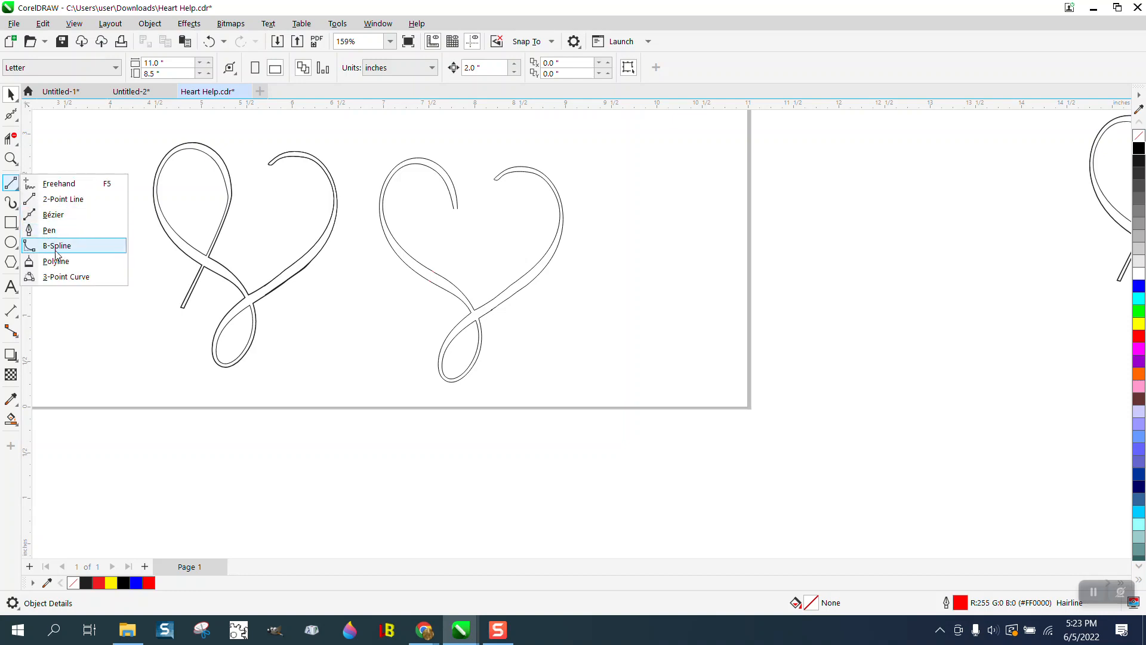
{"action": "left_click", "coordinate": [67, 277]}
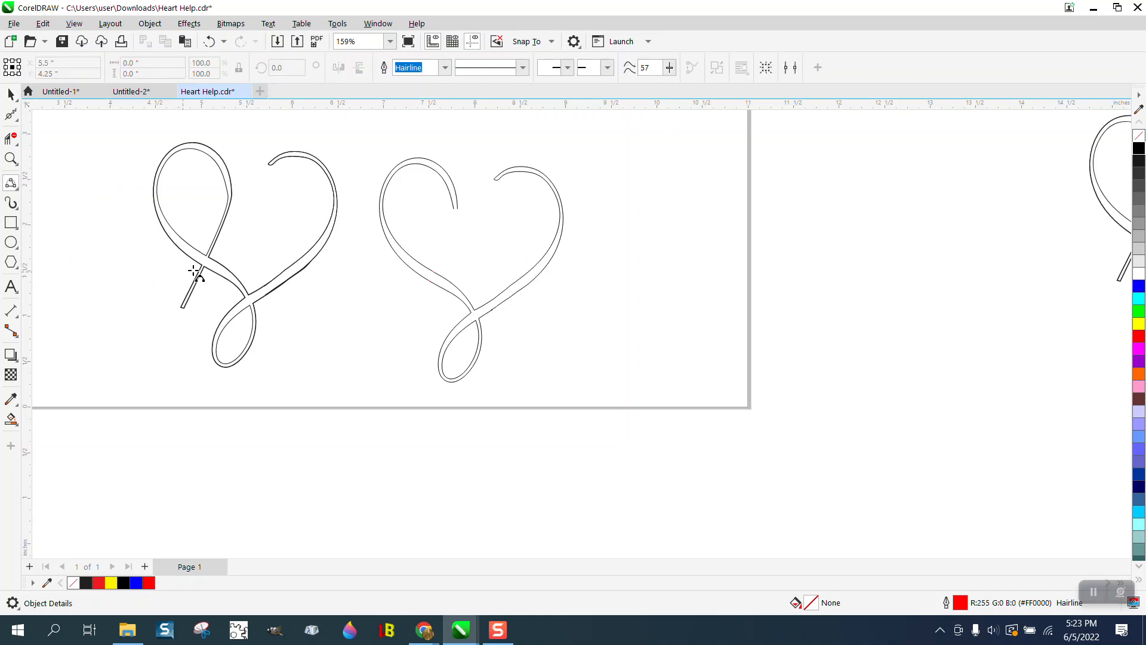
{"action": "left_click_drag", "start_coordinate": [458, 210], "coordinate": [379, 325]}
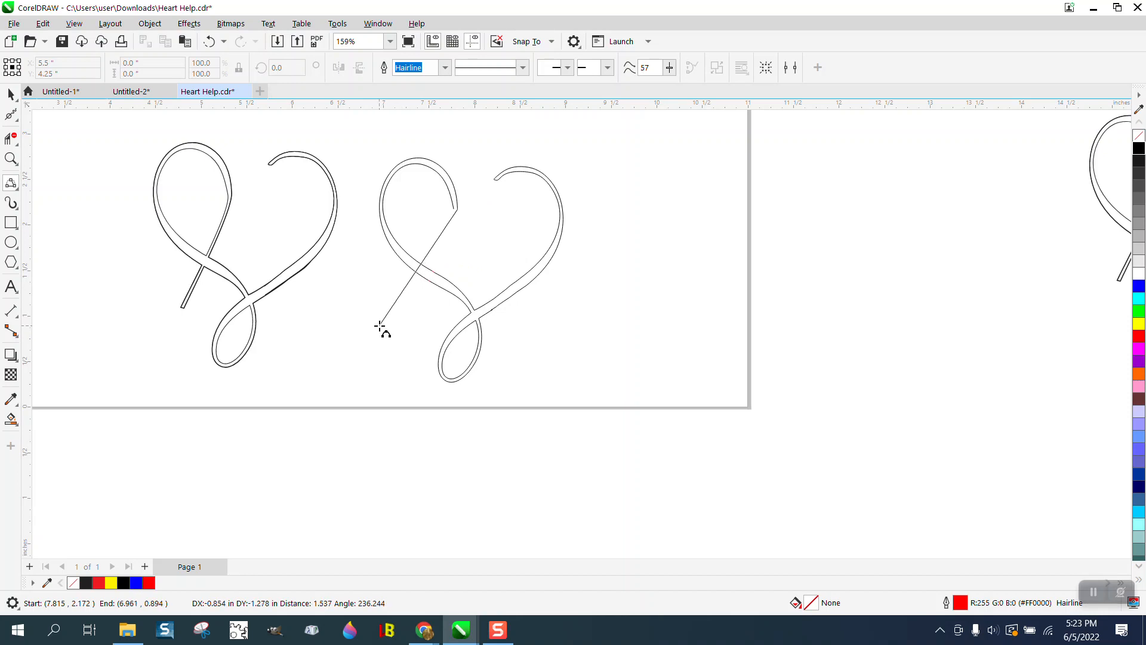
{"action": "left_click", "coordinate": [444, 289]}
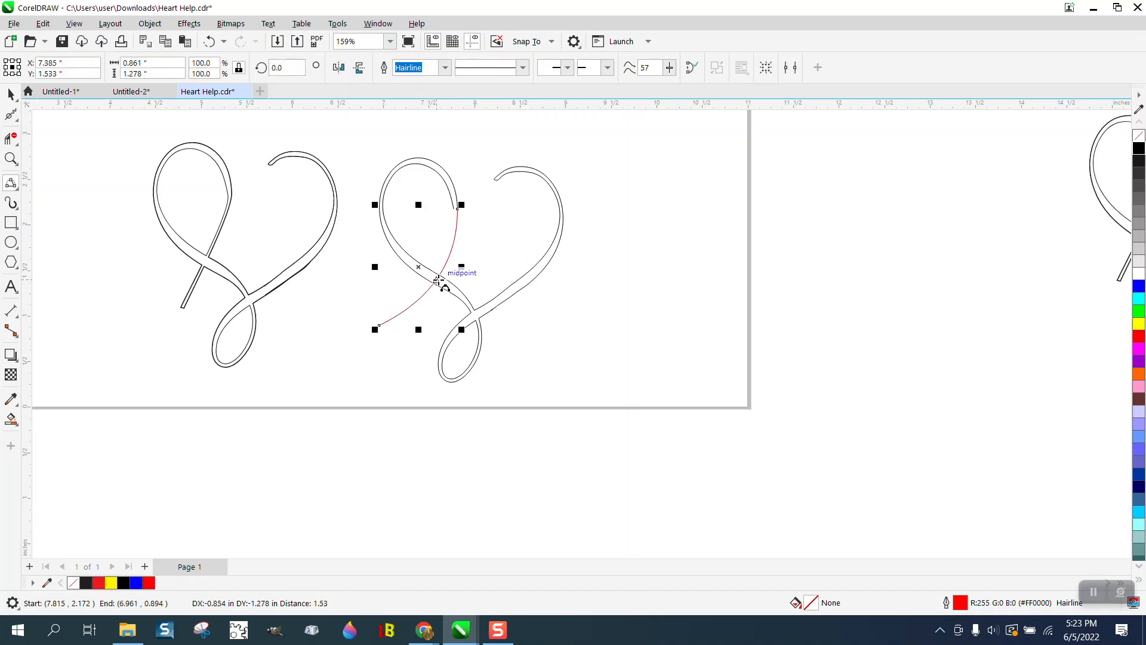
Set the new red curve's outline width to 4.0 pt to match the ribbon's width
{"action": "left_click", "coordinate": [445, 67]}
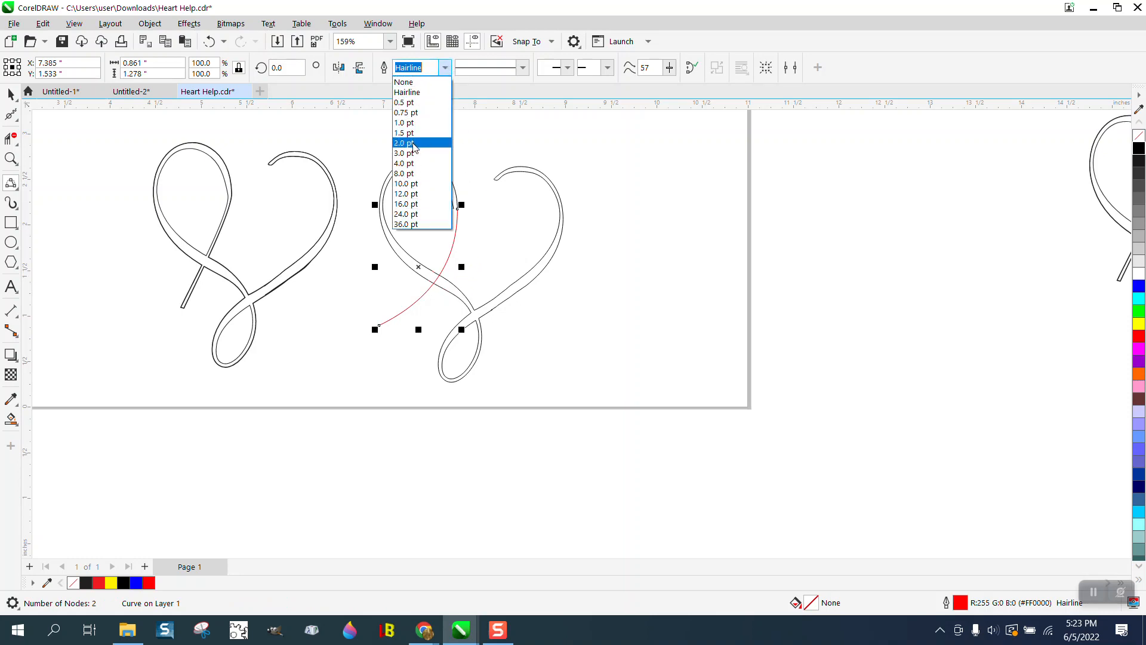
{"action": "left_click", "coordinate": [411, 143]}
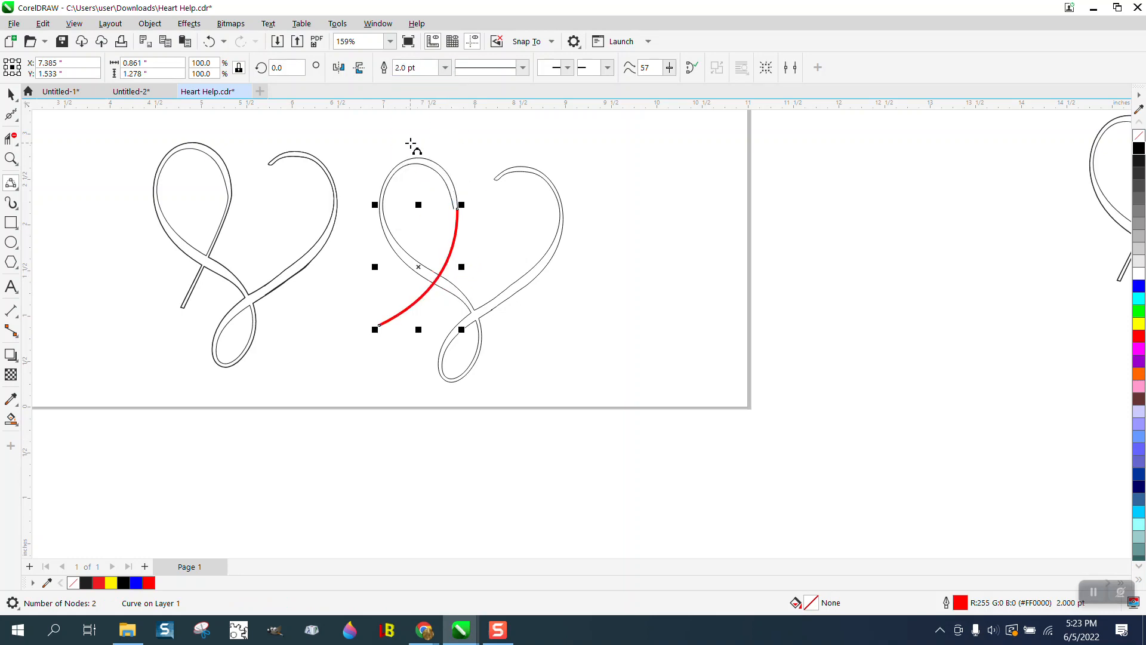
{"action": "left_click", "coordinate": [445, 67]}
{"action": "left_click", "coordinate": [410, 154]}
{"action": "left_click", "coordinate": [11, 158]}
{"action": "left_click_drag", "start_coordinate": [374, 190], "coordinate": [558, 345]}
{"action": "left_click", "coordinate": [11, 93]}
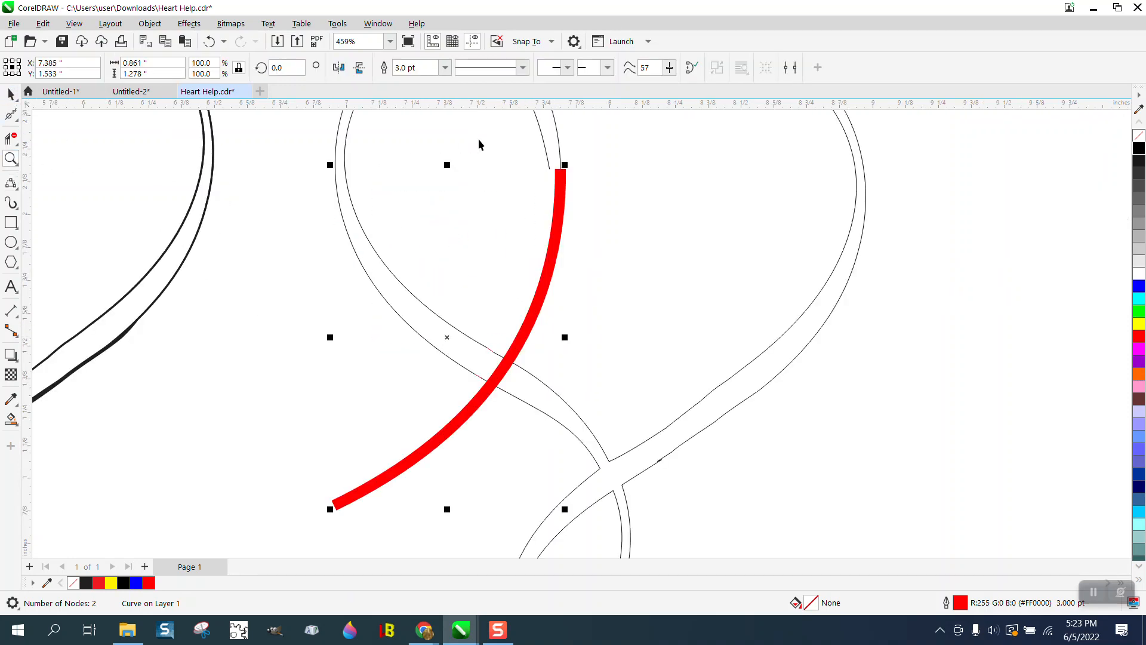
{"action": "left_click", "coordinate": [446, 67]}
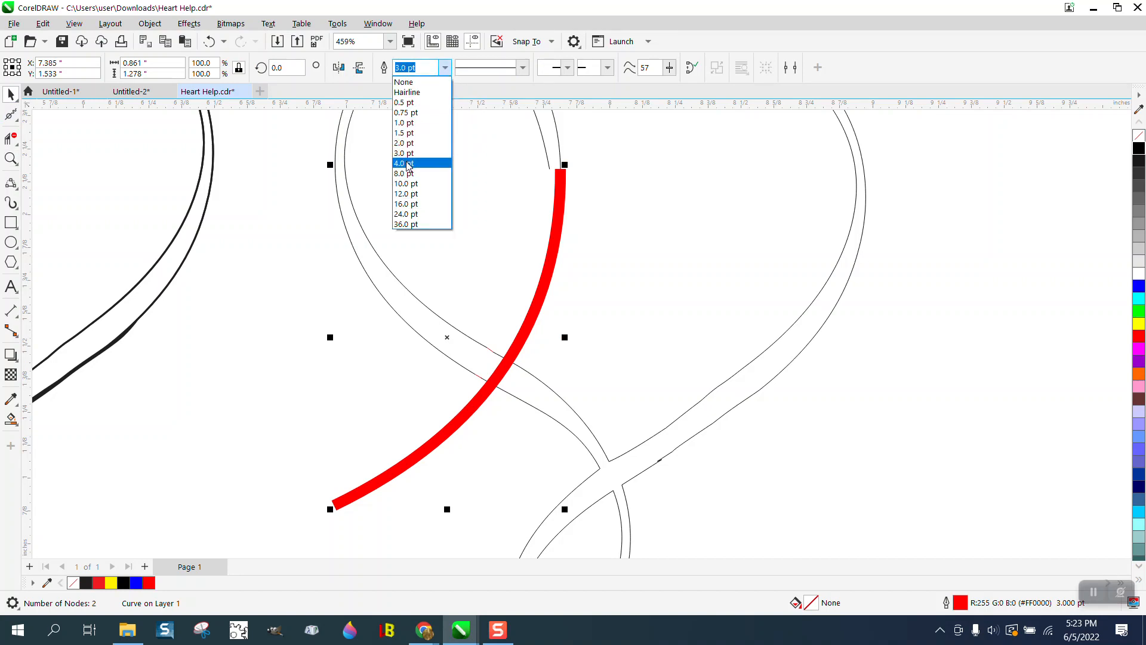
{"action": "left_click", "coordinate": [405, 166]}
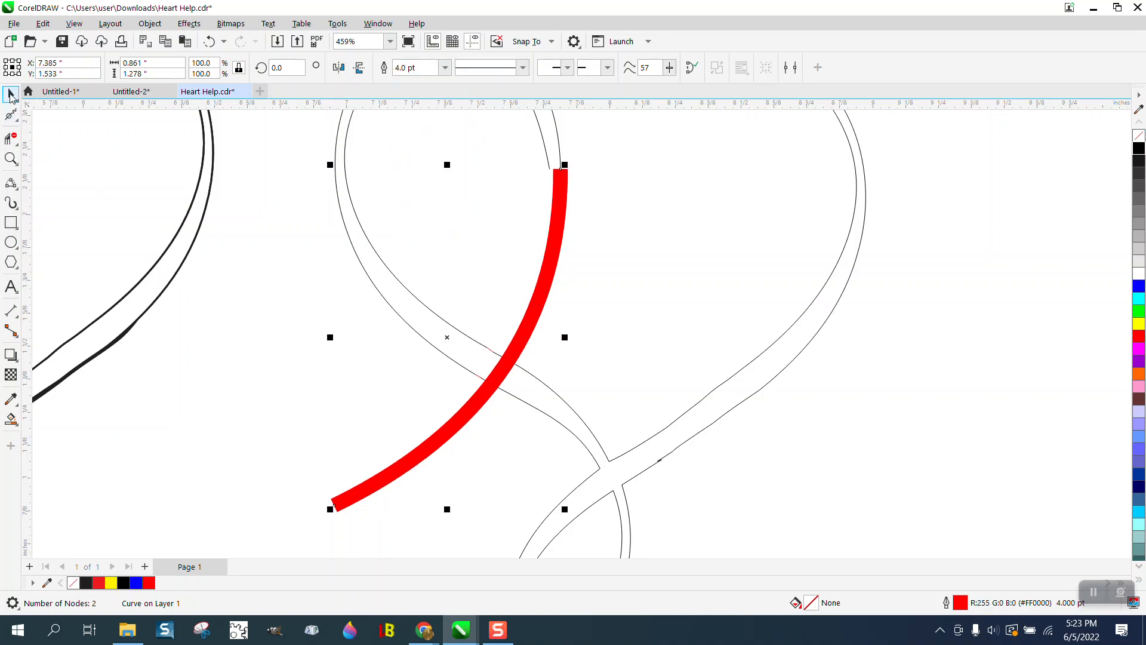
Convert the red curve's outline to an object, with no fill and a black outline
{"action": "left_click", "coordinate": [150, 24]}
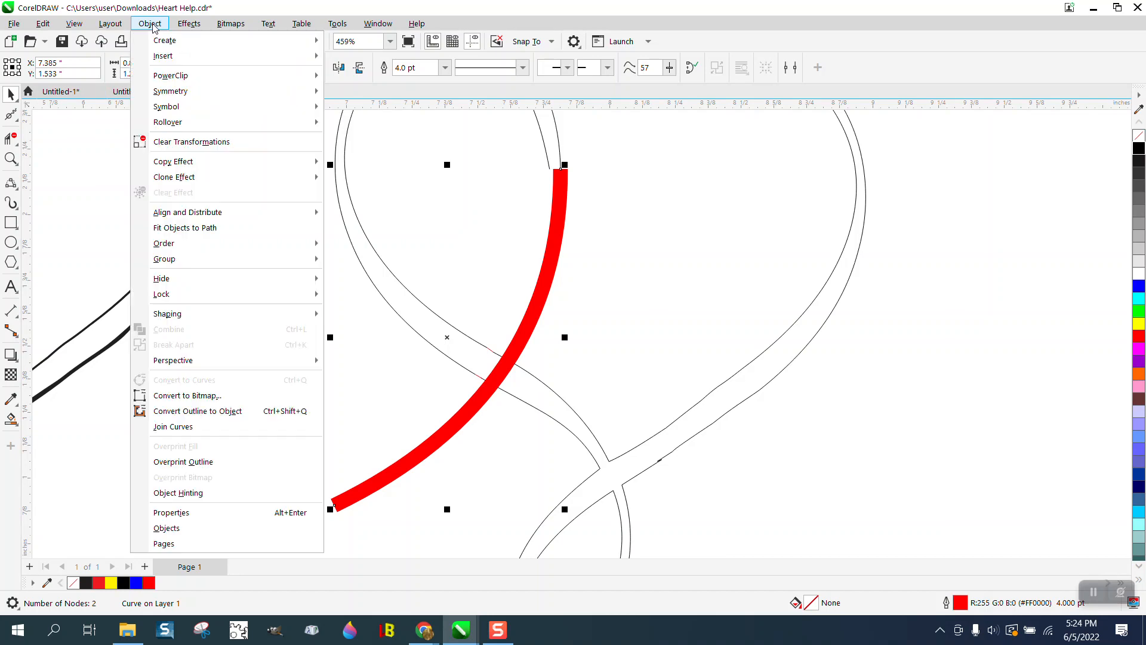
{"action": "left_click", "coordinate": [216, 411]}
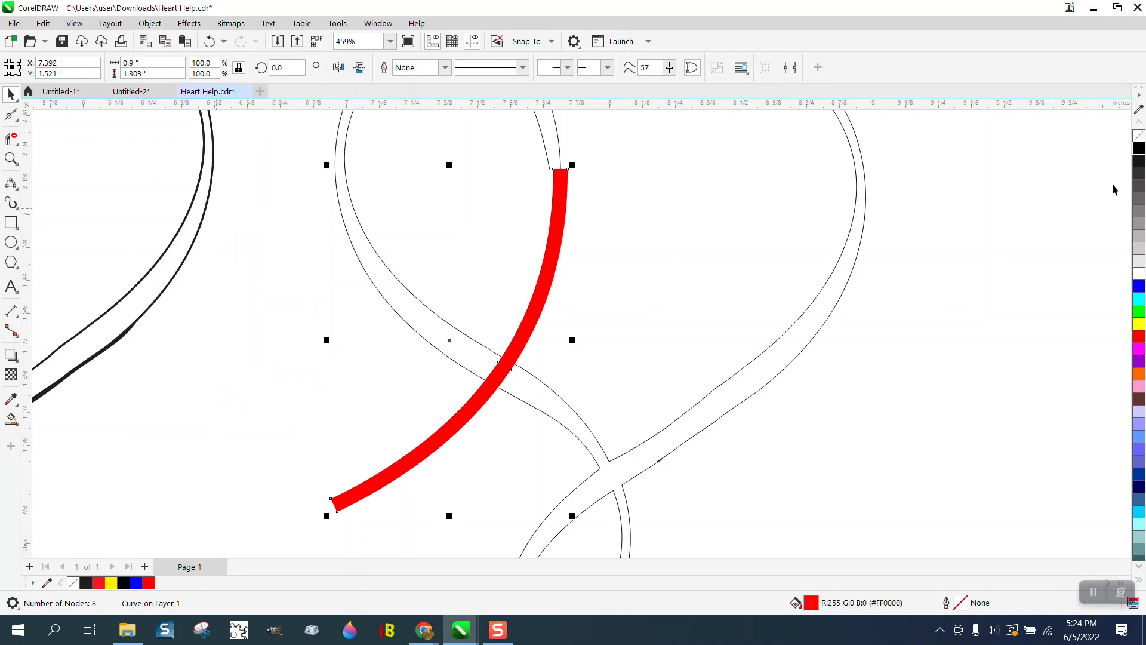
{"action": "left_click", "coordinate": [1138, 136]}
{"action": "right_click", "coordinate": [1139, 148]}
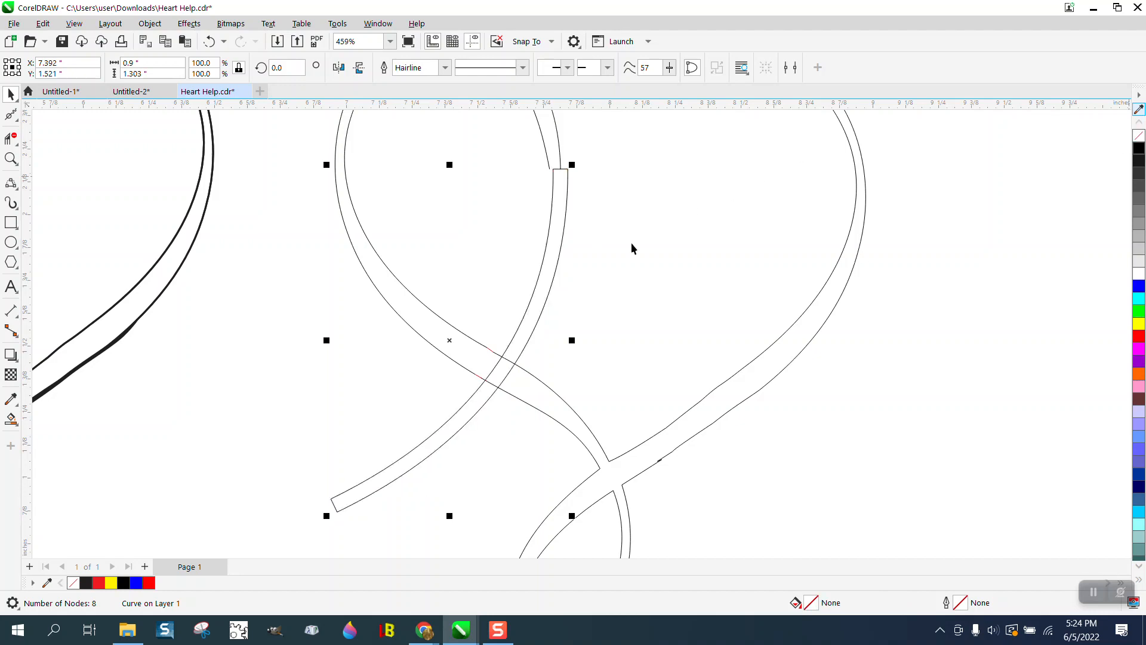
Snap the new tail's two upper corner nodes onto the open end nodes of the ribbon loop
{"action": "left_click", "coordinate": [10, 158]}
{"action": "left_click_drag", "start_coordinate": [436, 149], "coordinate": [692, 237]}
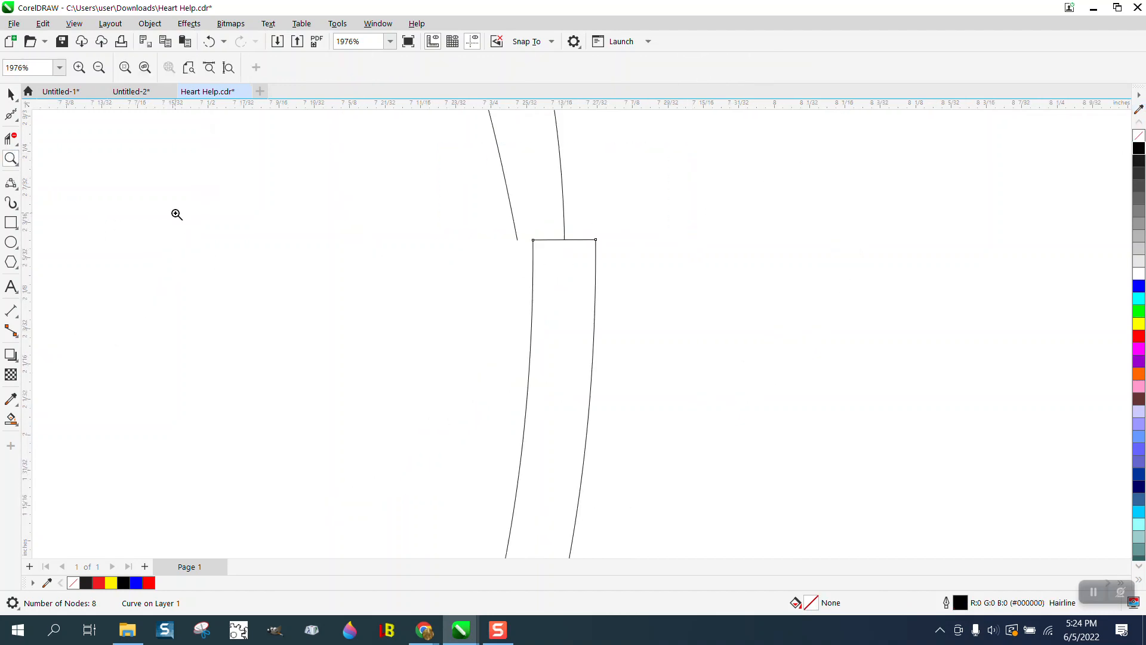
{"action": "left_click", "coordinate": [13, 116]}
{"action": "left_click", "coordinate": [19, 120]}
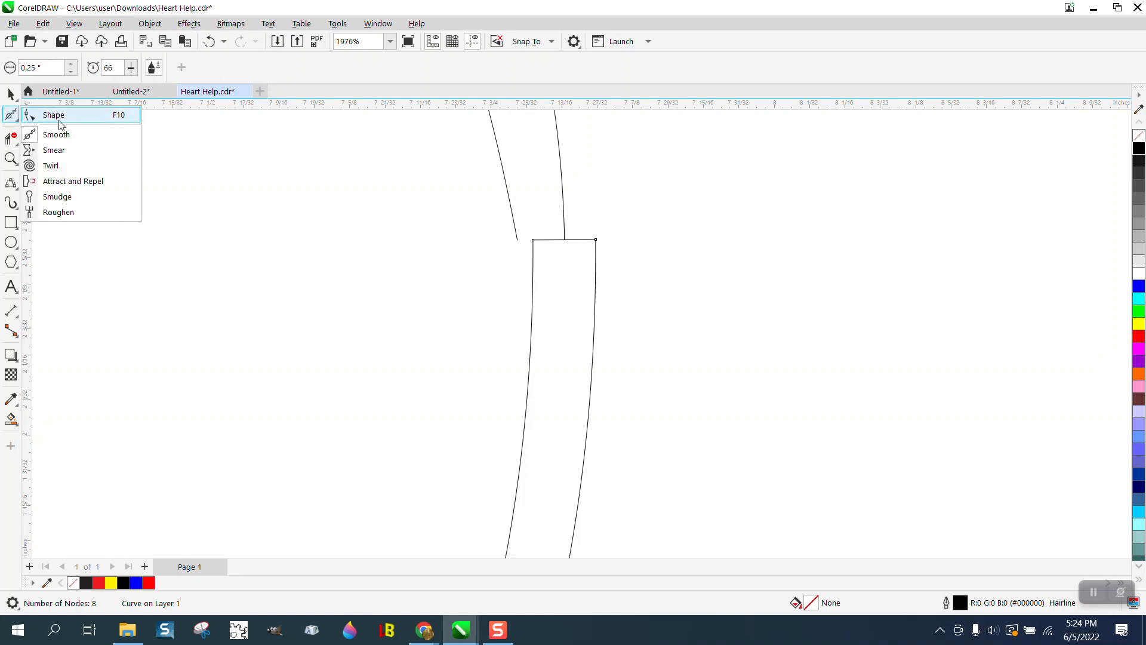
{"action": "left_click", "coordinate": [50, 114]}
{"action": "left_click_drag", "start_coordinate": [533, 241], "coordinate": [518, 241]}
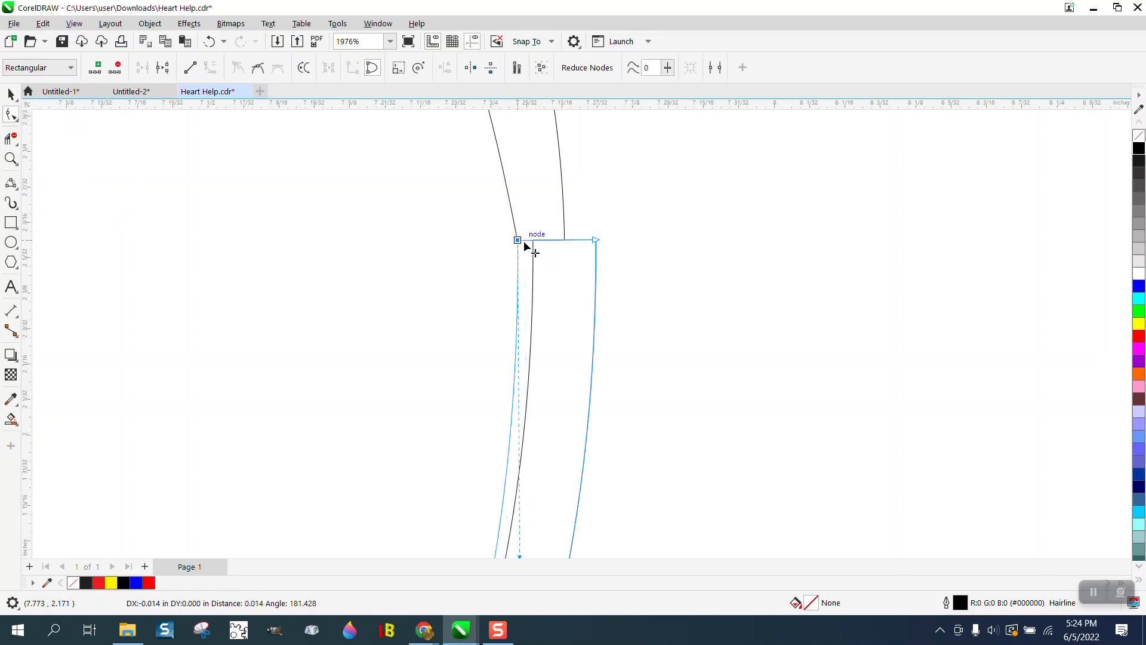
{"action": "left_click_drag", "start_coordinate": [596, 240], "coordinate": [565, 240]}
{"action": "scroll", "coordinate": [587, 218], "scroll_direction": "down", "scroll_amount": 4}
{"action": "scroll", "coordinate": [587, 223], "scroll_direction": "down", "scroll_amount": 4}
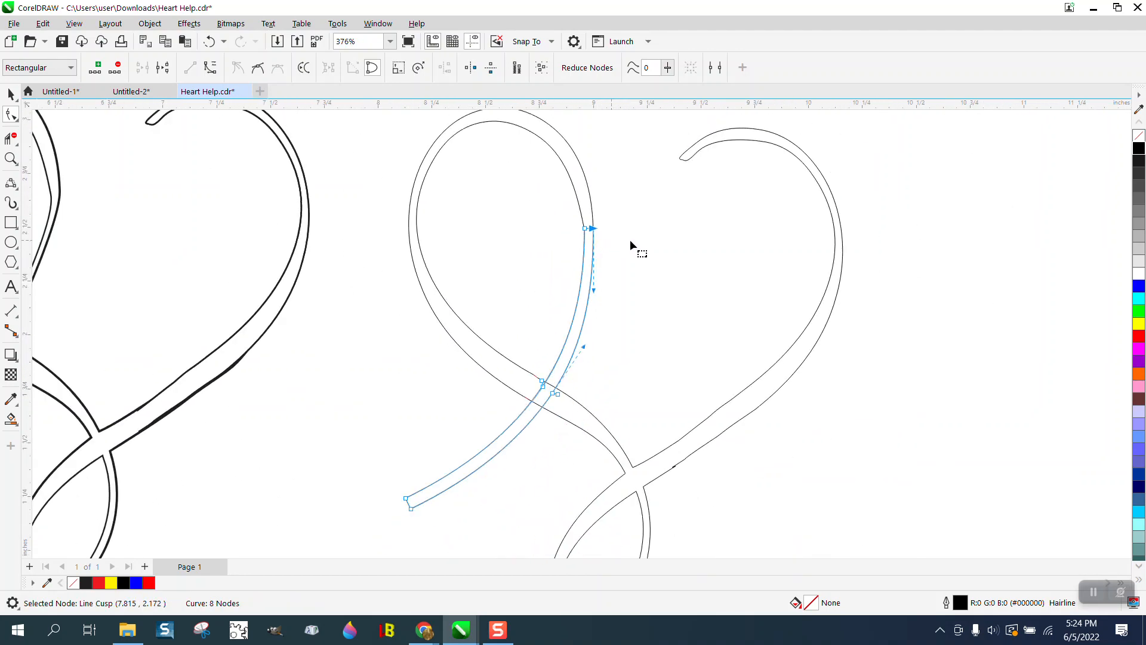
Remove the short cross segment where the new tail meets the loop, using Virtual Segment Delete
{"action": "left_click", "coordinate": [10, 159]}
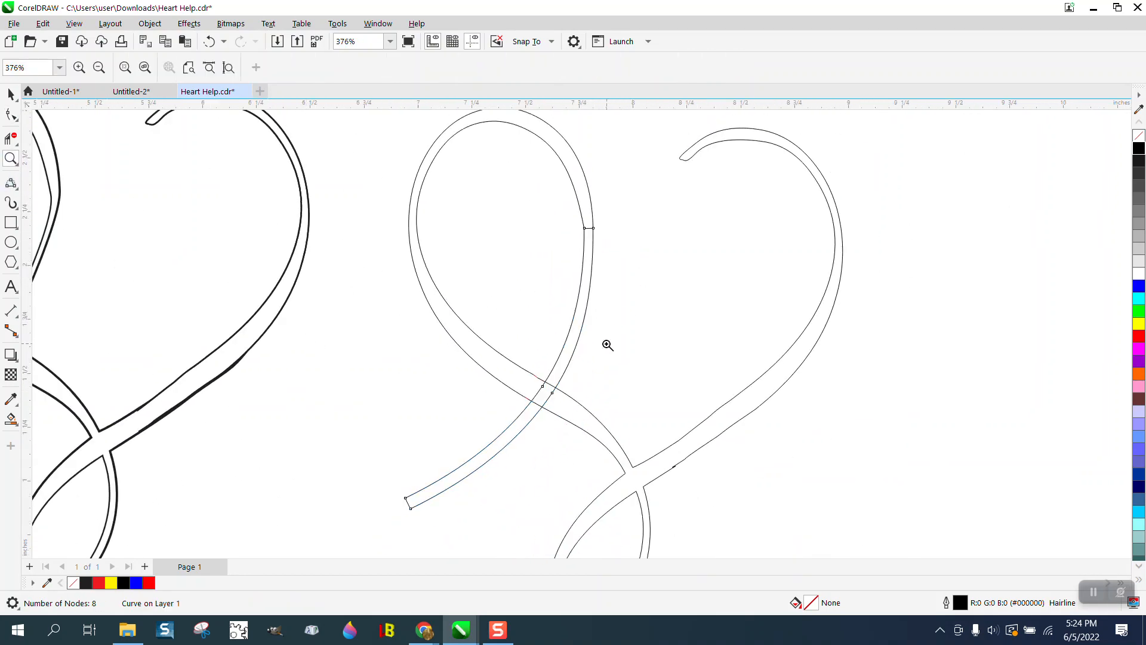
{"action": "left_click_drag", "start_coordinate": [564, 216], "coordinate": [636, 267]}
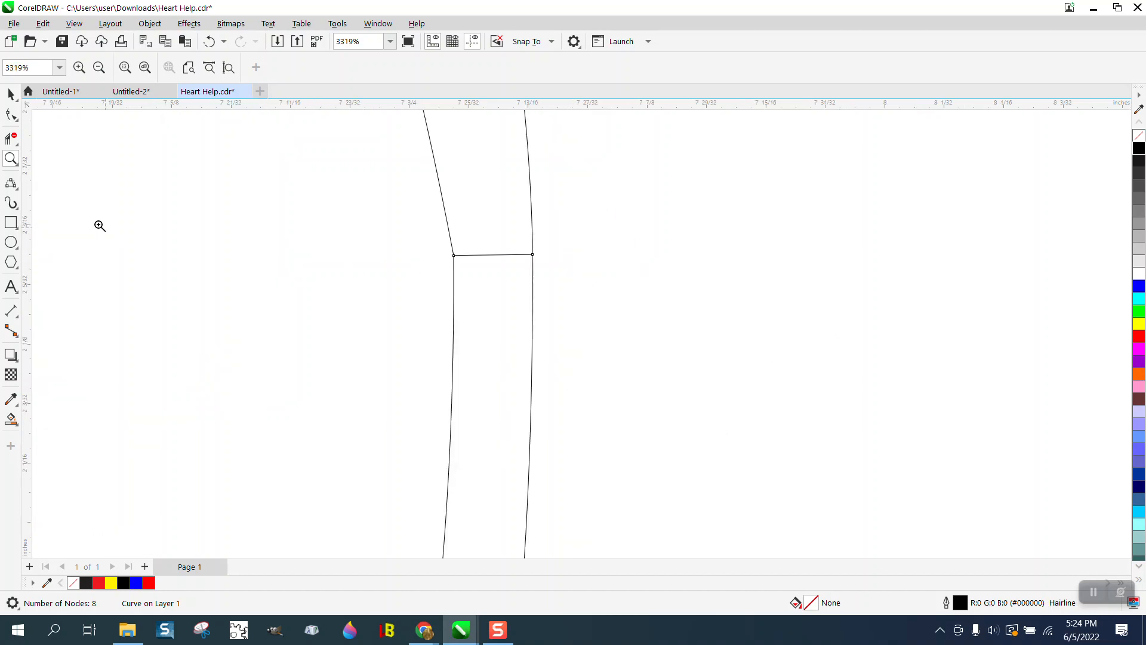
{"action": "left_click", "coordinate": [11, 139]}
{"action": "left_click", "coordinate": [508, 254]}
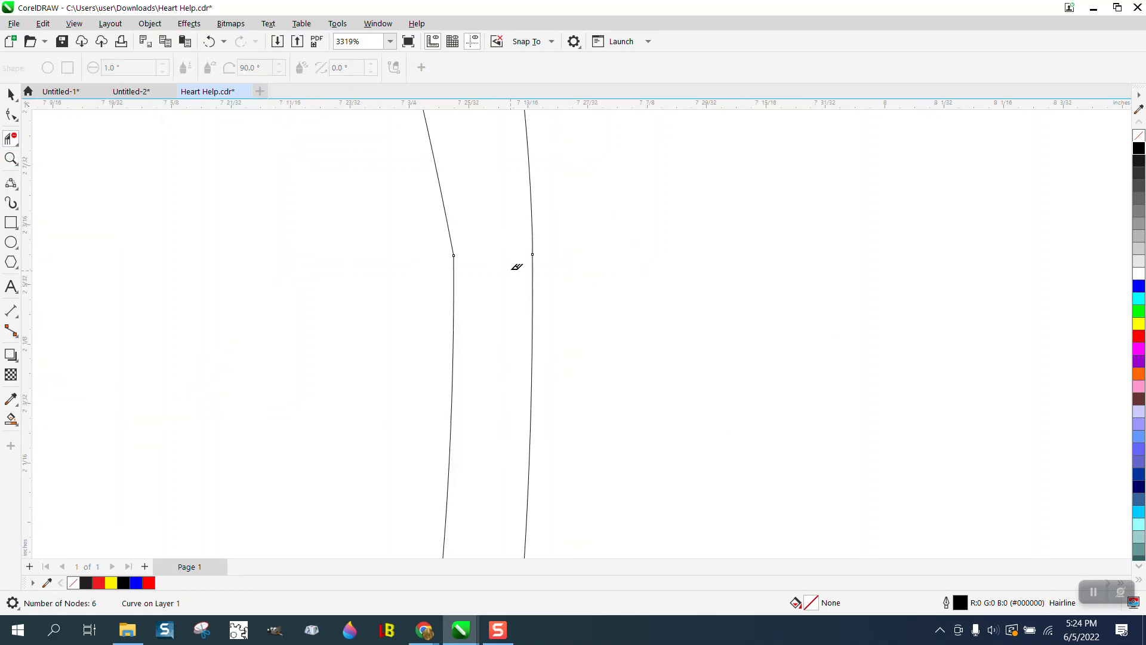
Remove the new tail's segments inside the crossing ribbon so that the tail passes behind it
{"action": "scroll", "coordinate": [501, 227], "scroll_direction": "down", "scroll_amount": 6}
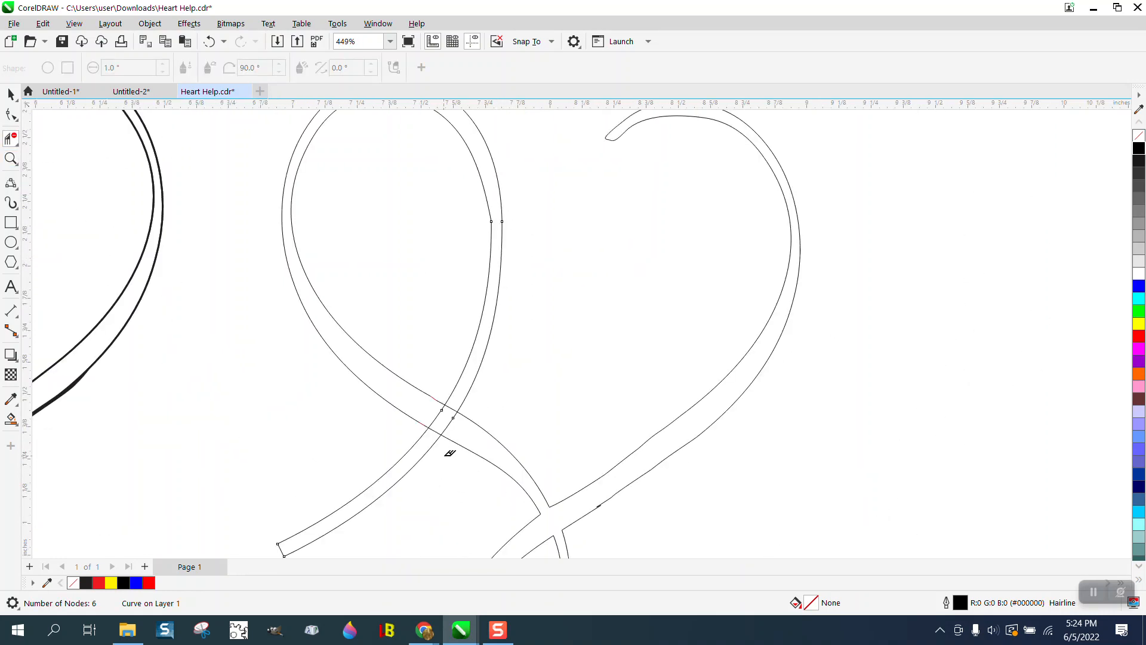
{"action": "left_click", "coordinate": [453, 418]}
{"action": "scroll", "coordinate": [422, 313], "scroll_direction": "down", "scroll_amount": 2}
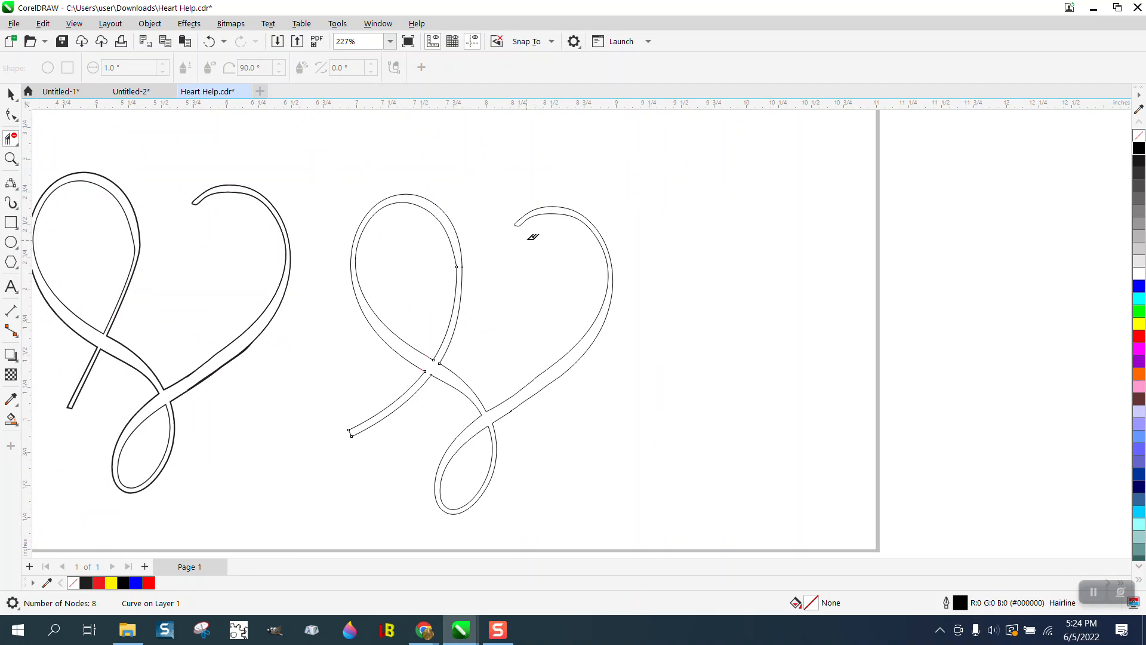
Convert the straight segment at the tail's lower free end to a curve
{"action": "left_click", "coordinate": [12, 160]}
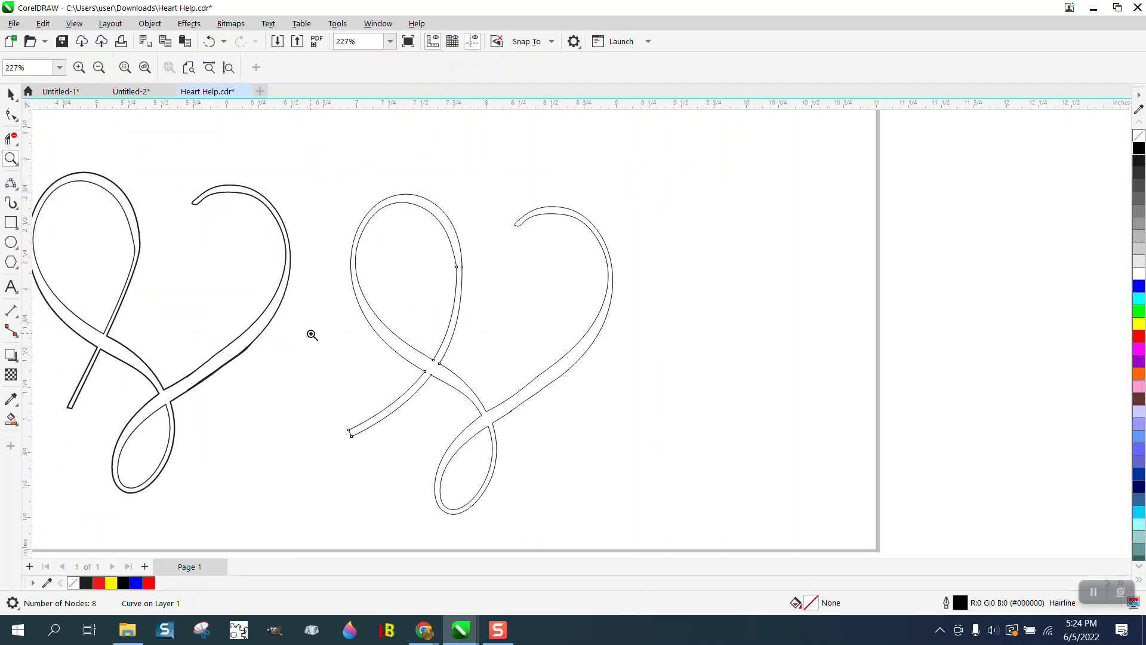
{"action": "left_click_drag", "start_coordinate": [312, 382], "coordinate": [413, 449]}
{"action": "left_click", "coordinate": [399, 397]}
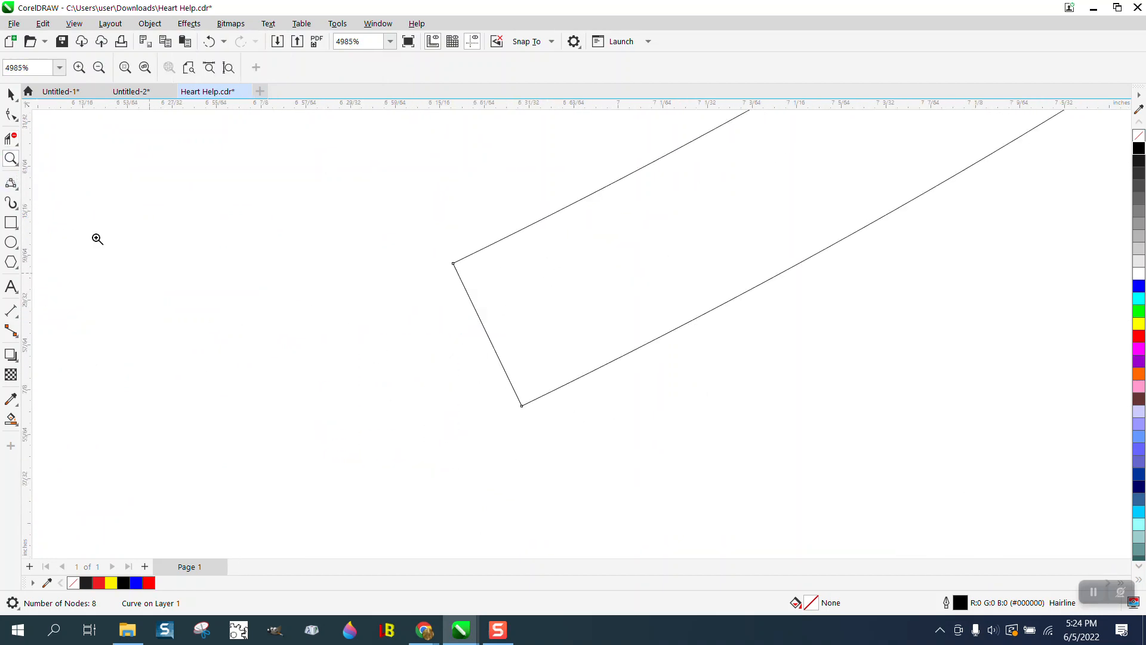
{"action": "left_click", "coordinate": [11, 114]}
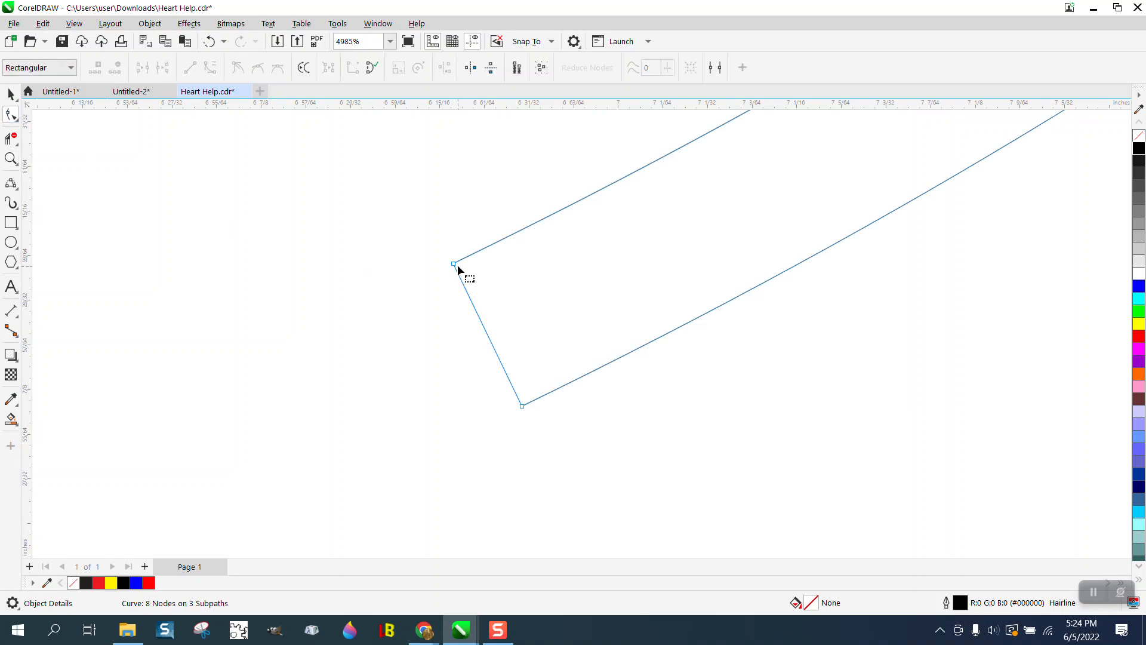
{"action": "left_click_drag", "start_coordinate": [553, 446], "coordinate": [552, 447]}
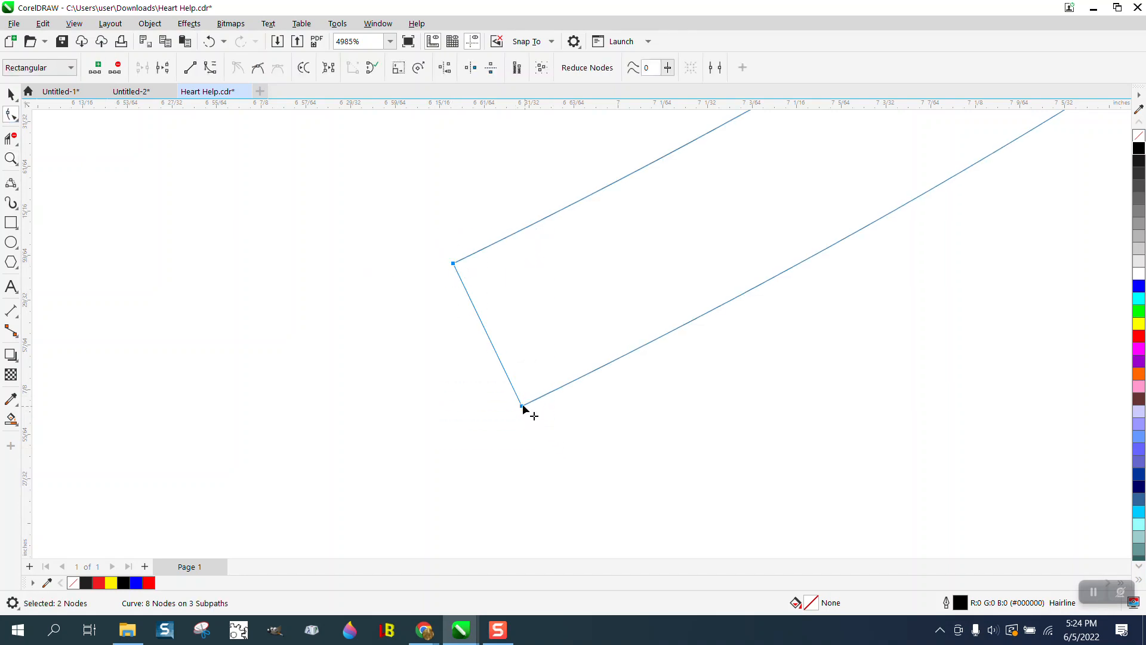
{"action": "right_click", "coordinate": [524, 405]}
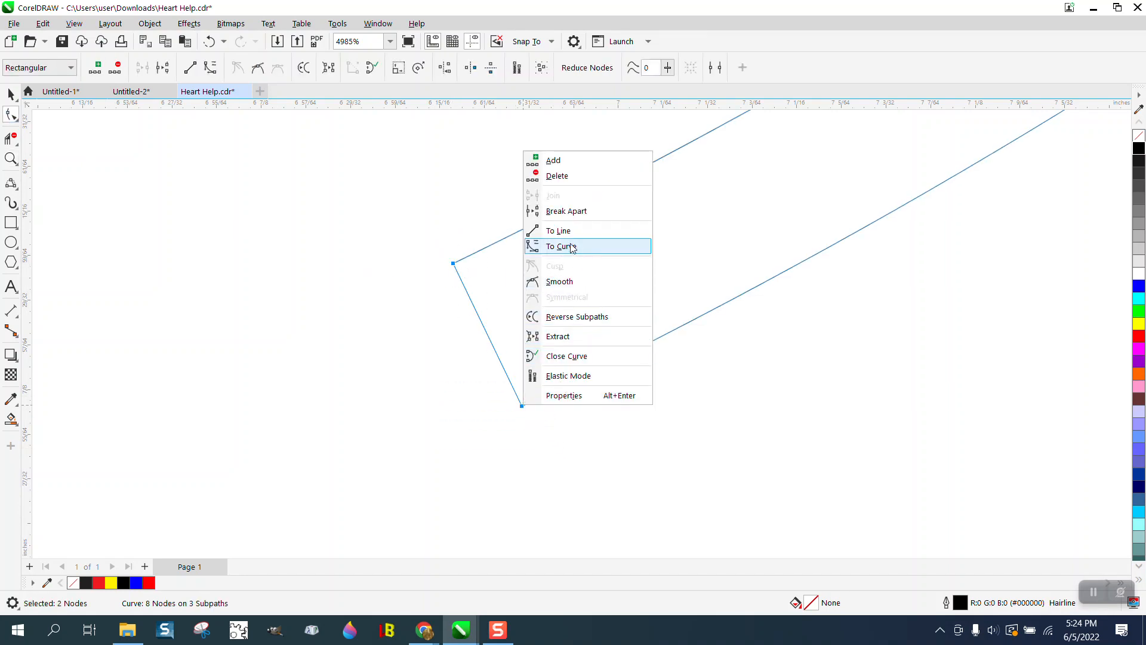
{"action": "left_click", "coordinate": [564, 246]}
Round the tail's lower end by bowing its end segment outward and adjusting the curve handles of both end nodes
{"action": "left_click", "coordinate": [476, 334]}
{"action": "left_click_drag", "start_coordinate": [486, 333], "coordinate": [367, 390]}
{"action": "left_click", "coordinate": [523, 406]}
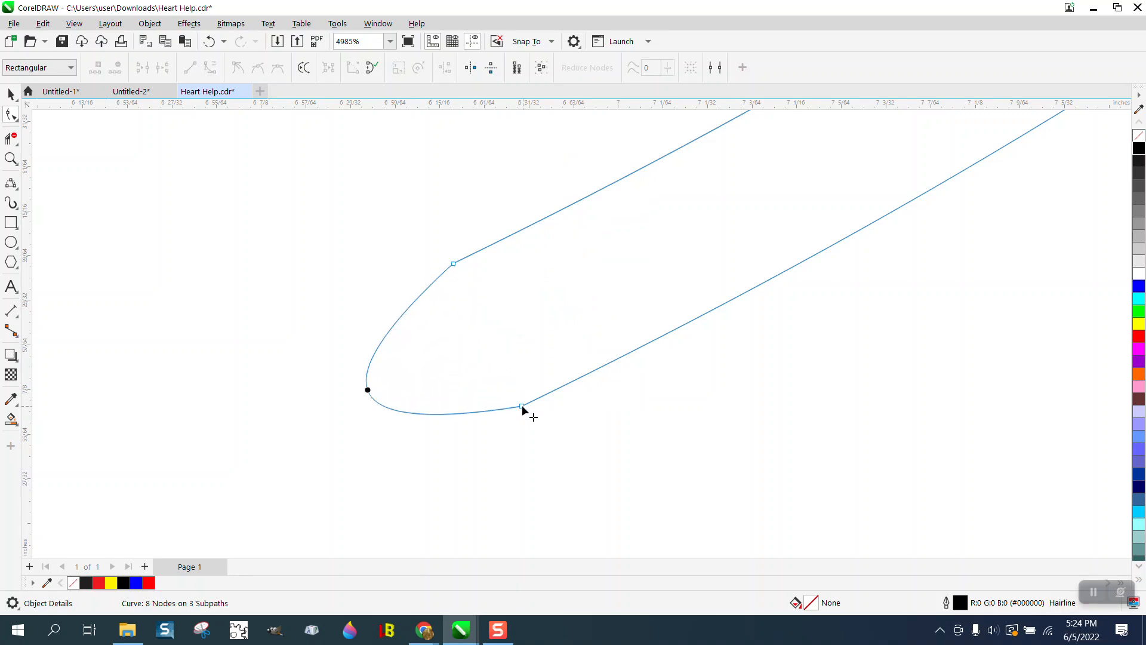
{"action": "left_click_drag", "start_coordinate": [357, 435], "coordinate": [376, 478]}
{"action": "left_click_drag", "start_coordinate": [310, 396], "coordinate": [293, 347]}
{"action": "scroll", "coordinate": [318, 384], "scroll_direction": "down", "scroll_amount": 8}
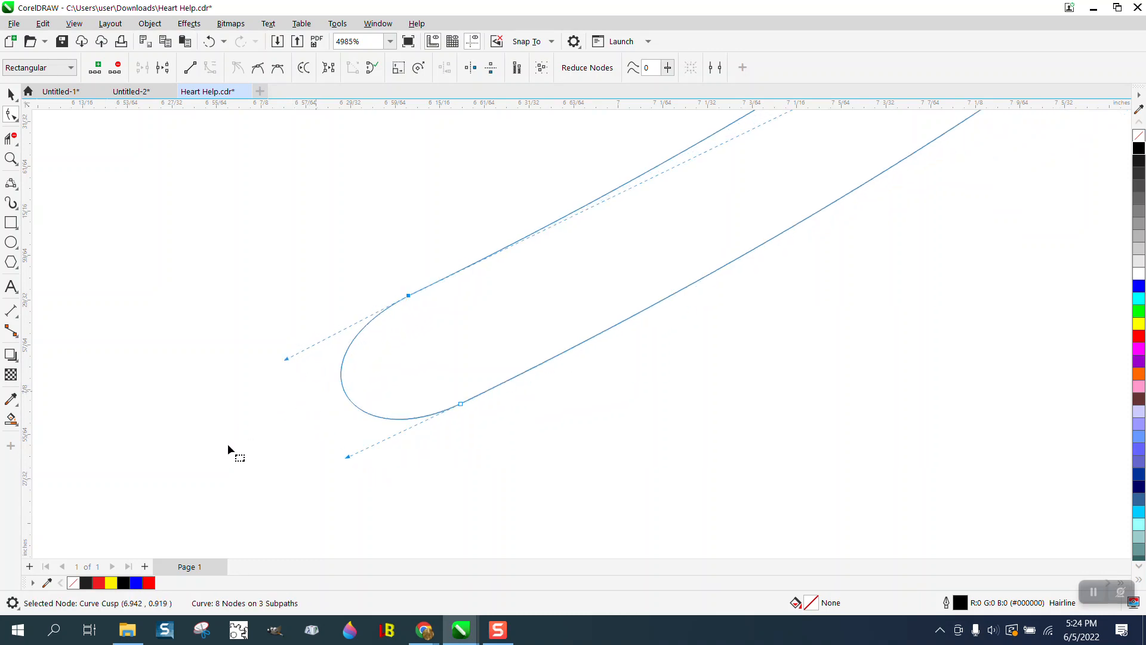
{"action": "scroll", "coordinate": [124, 397], "scroll_direction": "down", "scroll_amount": 2}
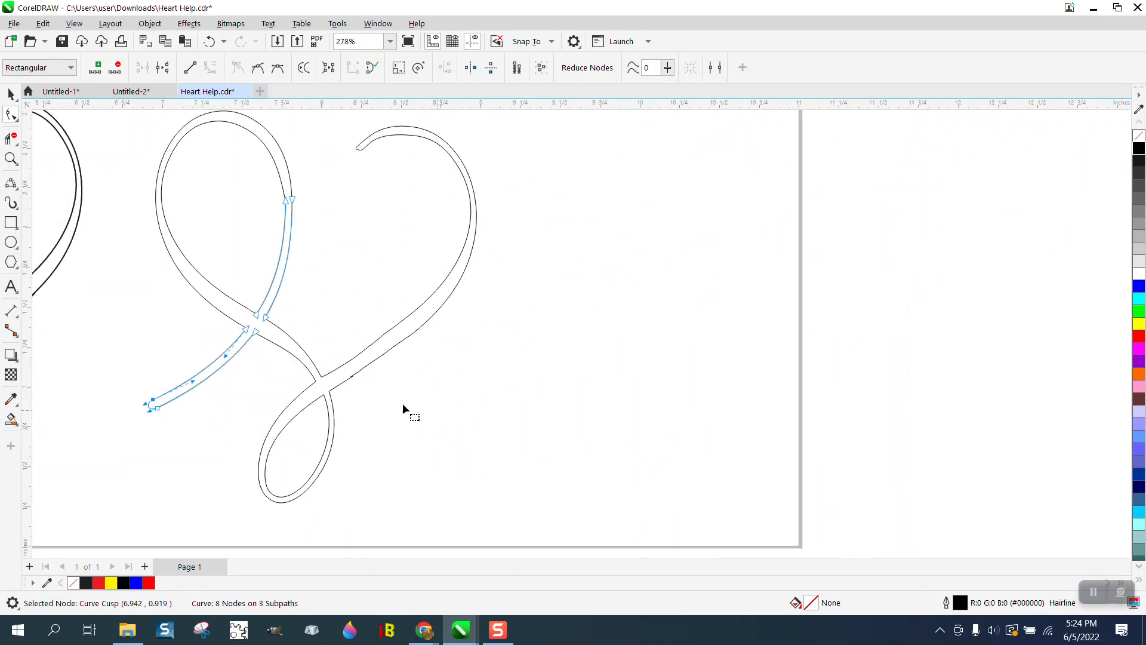
Delete the nodes forming the tiny folded spike on the ribbon's lower edge, right of the bottom crossing
{"action": "left_click", "coordinate": [10, 158]}
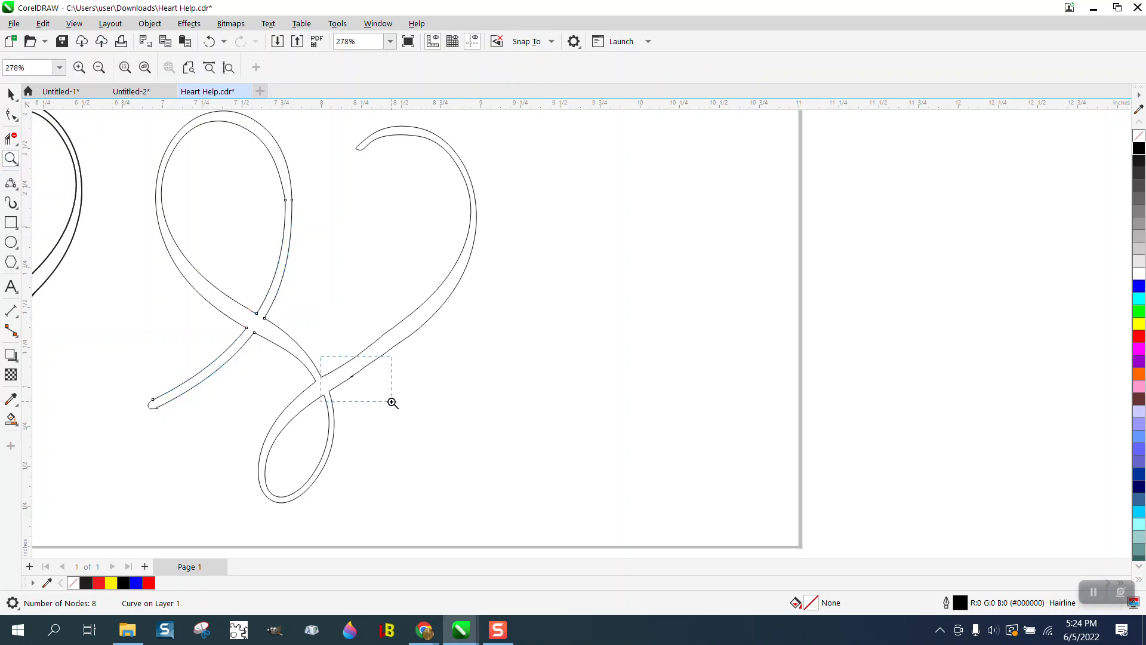
{"action": "left_click_drag", "start_coordinate": [392, 403], "coordinate": [392, 402]}
{"action": "left_click_drag", "start_coordinate": [525, 300], "coordinate": [575, 335]}
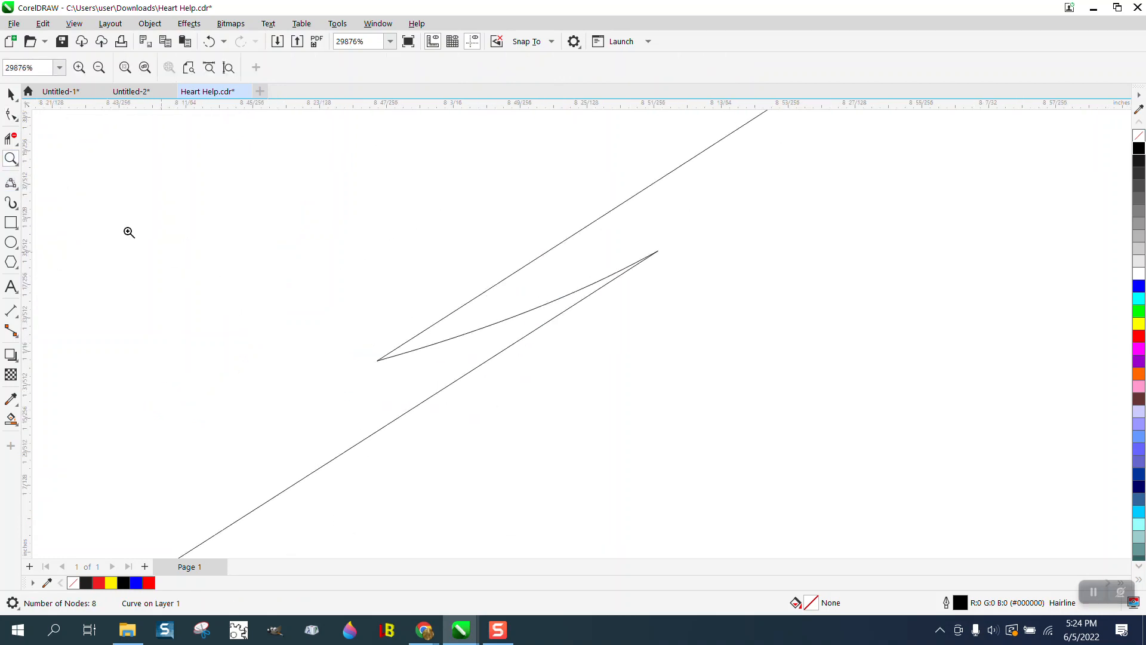
{"action": "left_click", "coordinate": [11, 115]}
{"action": "left_click", "coordinate": [383, 360]}
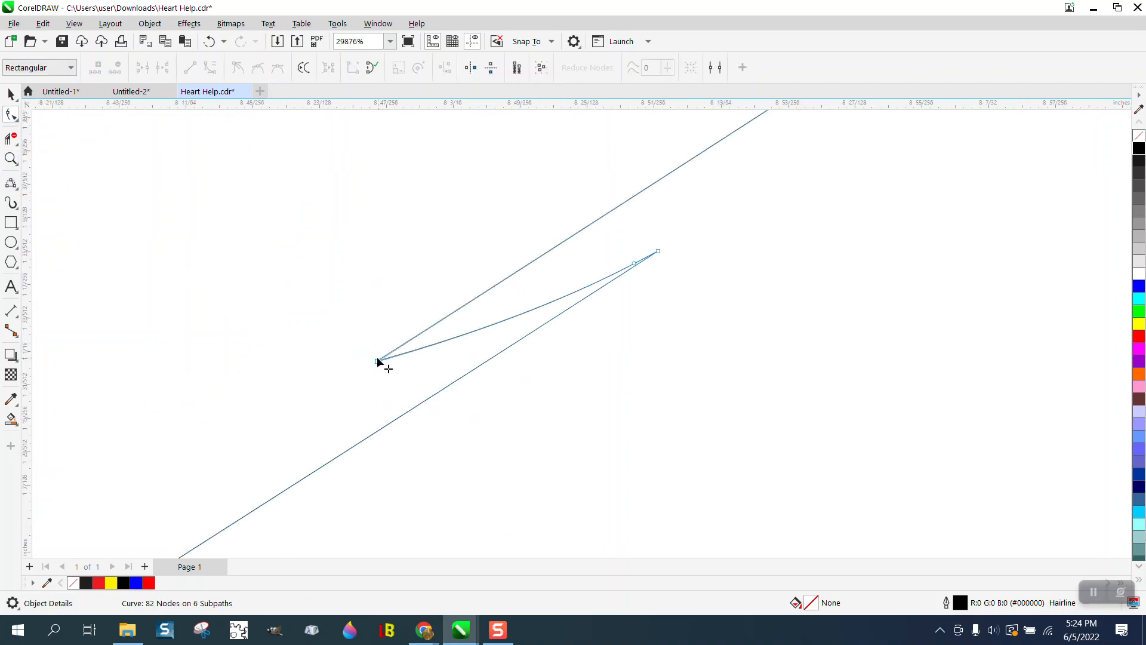
{"action": "scroll", "coordinate": [393, 246], "scroll_direction": "down", "scroll_amount": 1}
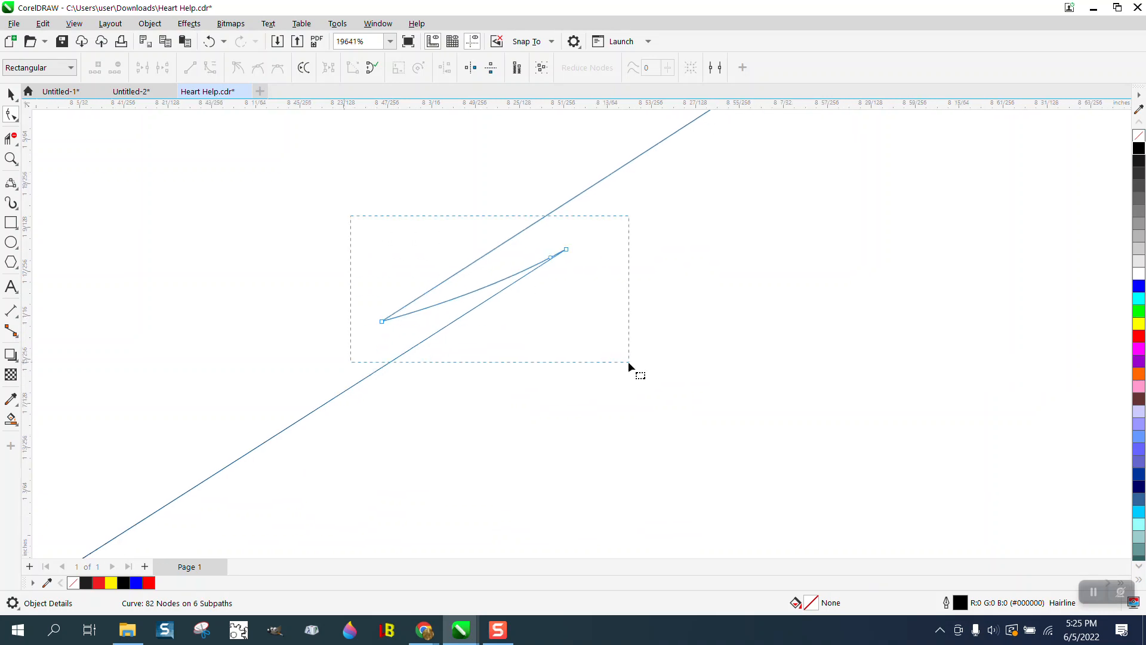
{"action": "left_click_drag", "start_coordinate": [629, 361], "coordinate": [629, 361]}
{"action": "key", "text": "Delete"}
Delete the two remaining nodes at the small kink on the ribbon's lower edge to smooth it
{"action": "scroll", "coordinate": [653, 379], "scroll_direction": "down", "scroll_amount": 2}
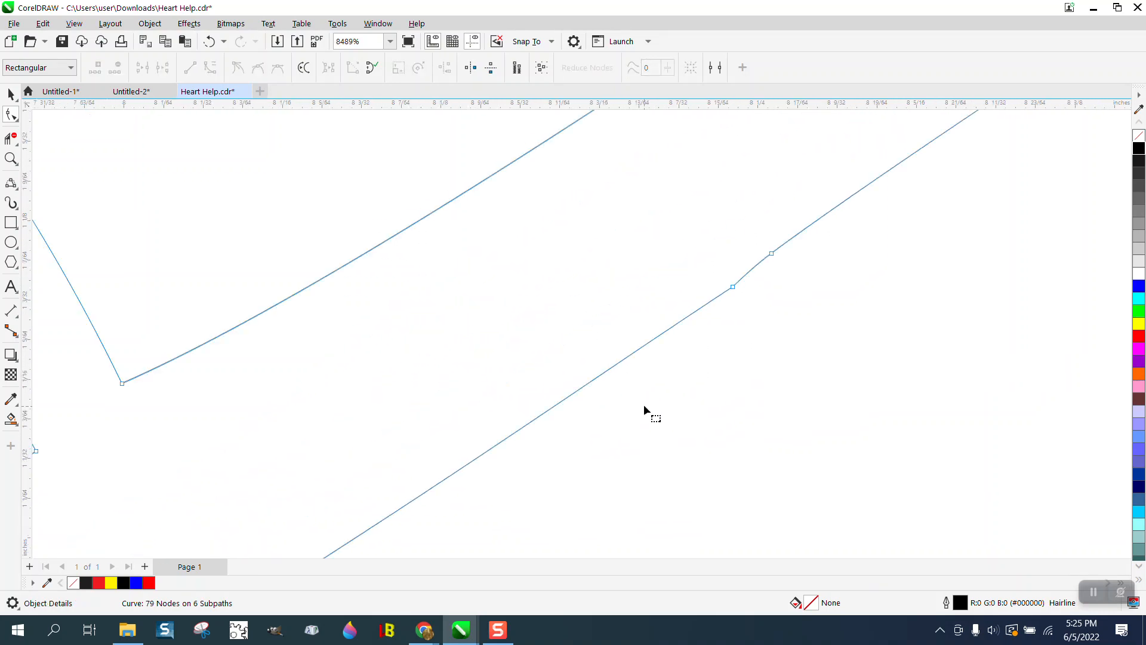
{"action": "scroll", "coordinate": [643, 409], "scroll_direction": "down", "scroll_amount": 3}
{"action": "left_click_drag", "start_coordinate": [755, 367], "coordinate": [756, 368]}
{"action": "key", "text": "Delete"}
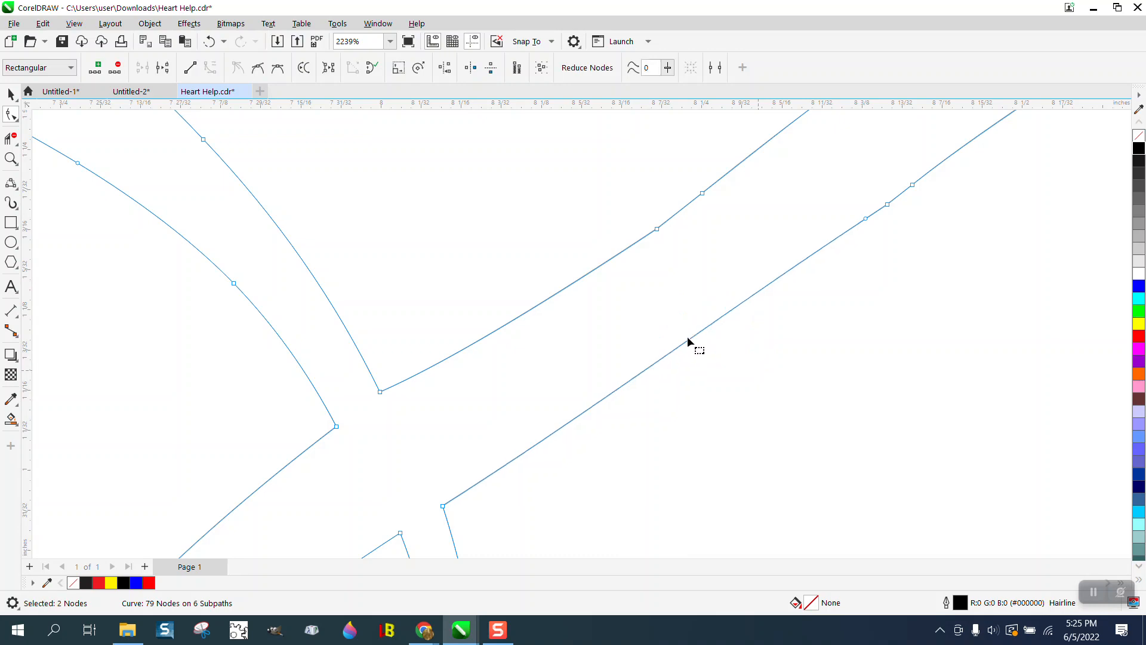
Smooth the ribbon heart's outline with the Smooth tool, brushing from the upper right tip around the right lobe and over the left loop
{"action": "scroll", "coordinate": [656, 347], "scroll_direction": "down", "scroll_amount": 3}
{"action": "scroll", "coordinate": [657, 364], "scroll_direction": "down", "scroll_amount": 2}
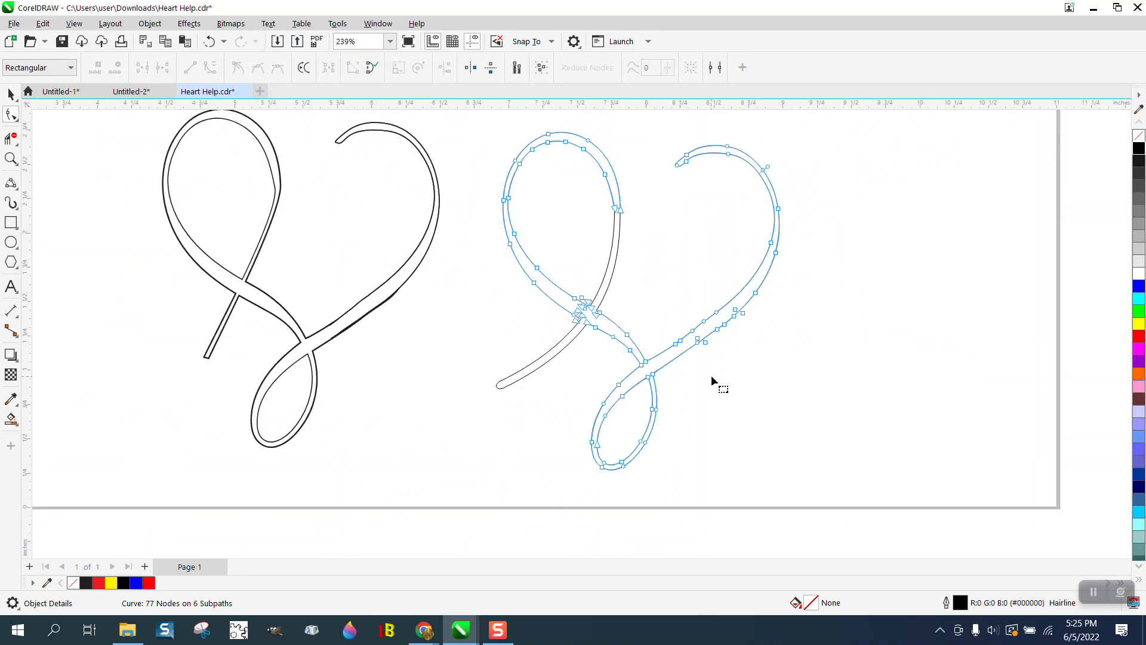
{"action": "left_click", "coordinate": [11, 158]}
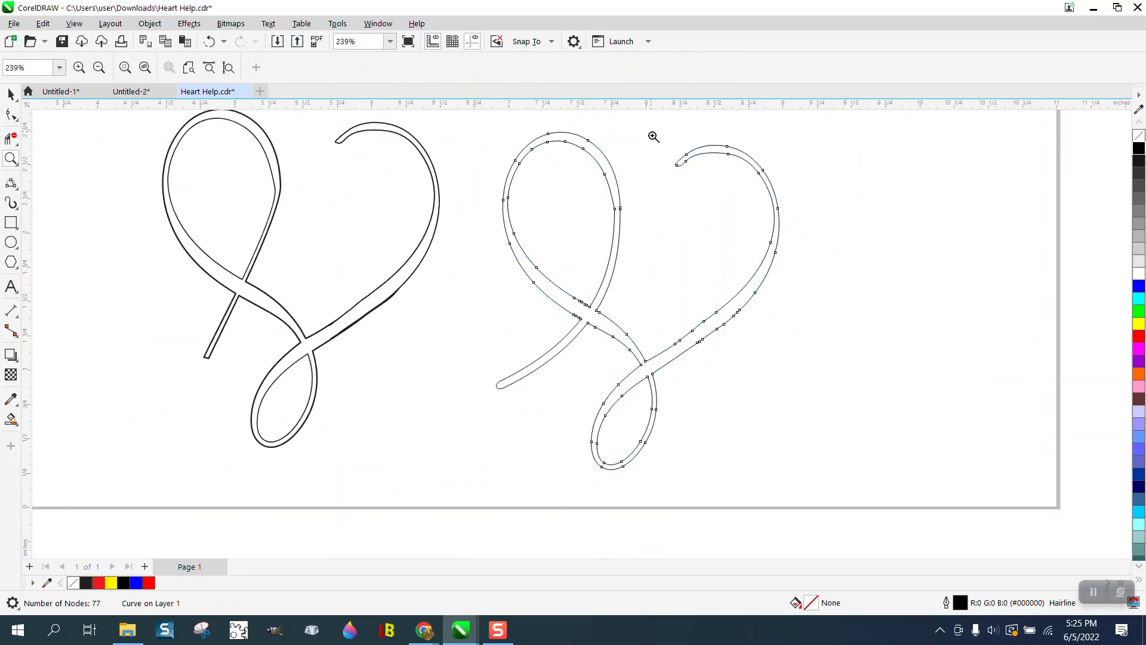
{"action": "left_click_drag", "start_coordinate": [653, 137], "coordinate": [856, 242]}
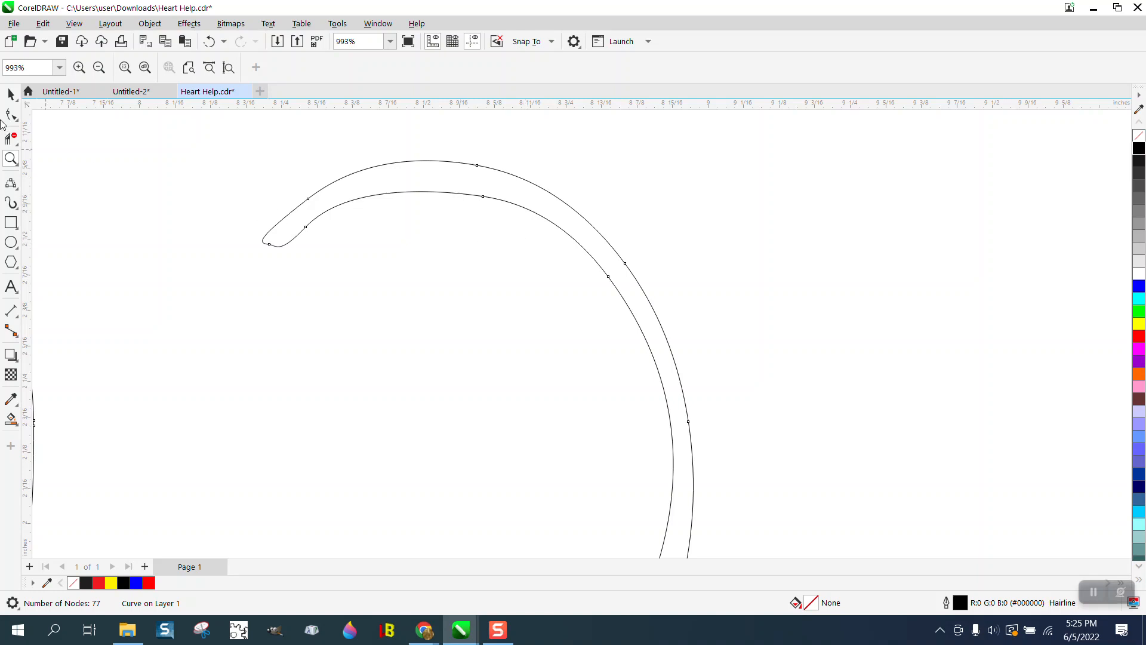
{"action": "left_click", "coordinate": [17, 122]}
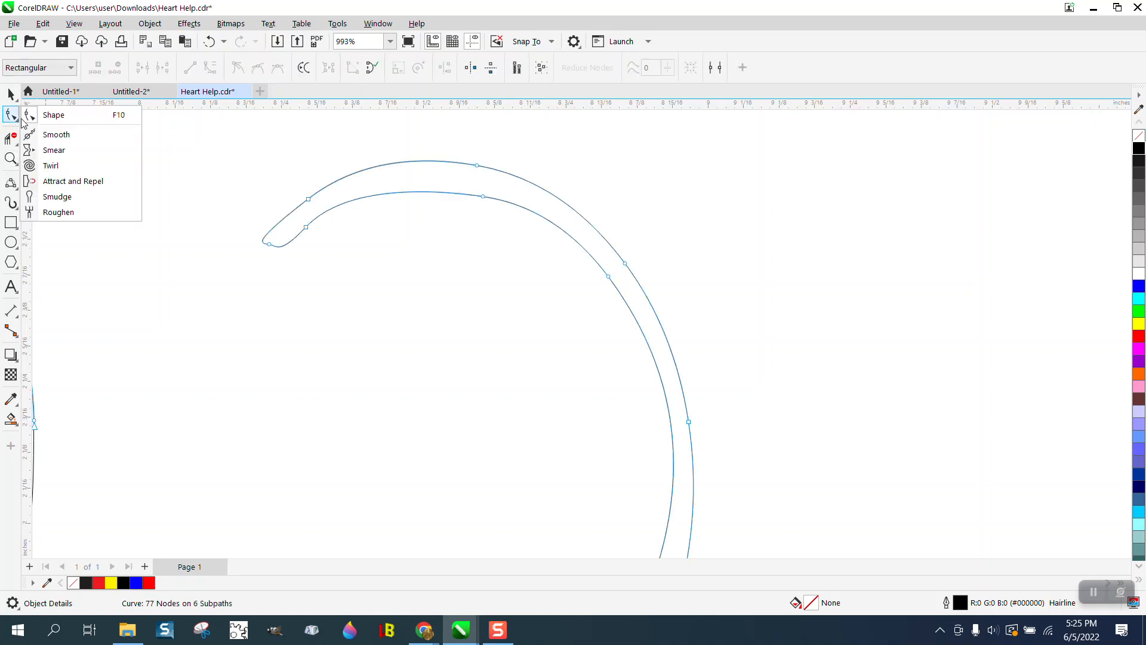
{"action": "left_click", "coordinate": [52, 134]}
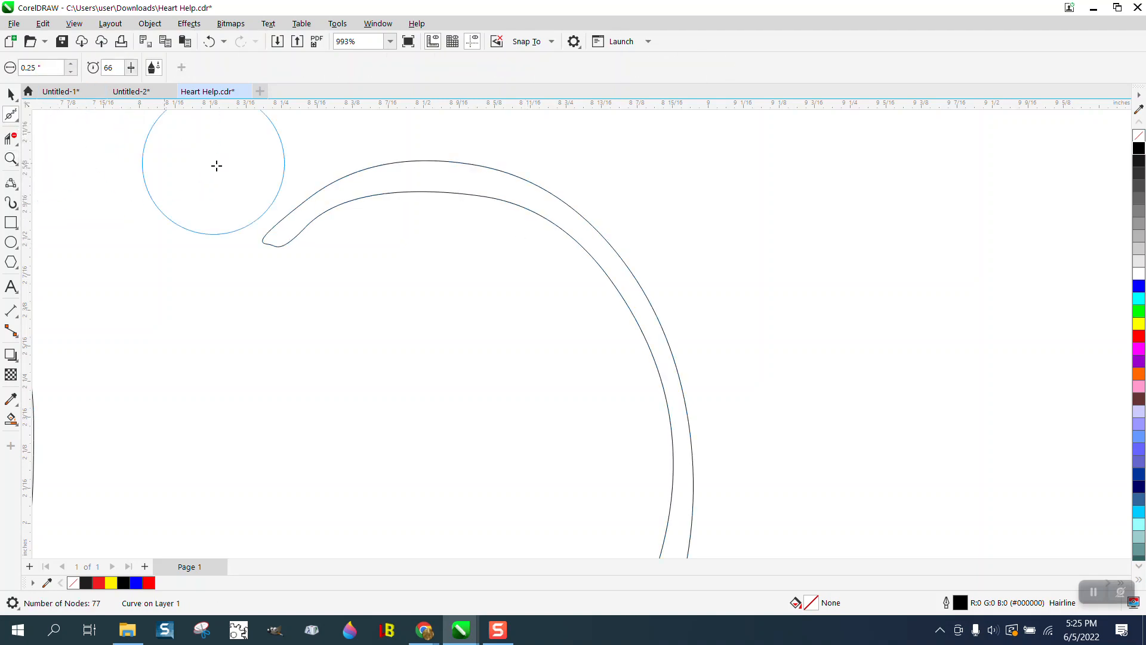
{"action": "mouse_move", "coordinate": [306, 223]}
{"action": "left_mouse_down"}
{"action": "mouse_move", "coordinate": [289, 238]}
{"action": "mouse_move", "coordinate": [376, 179]}
{"action": "mouse_move", "coordinate": [517, 207]}
{"action": "mouse_move", "coordinate": [644, 306]}
{"action": "left_mouse_up"}
{"action": "scroll", "coordinate": [643, 306], "scroll_direction": "down", "scroll_amount": 3}
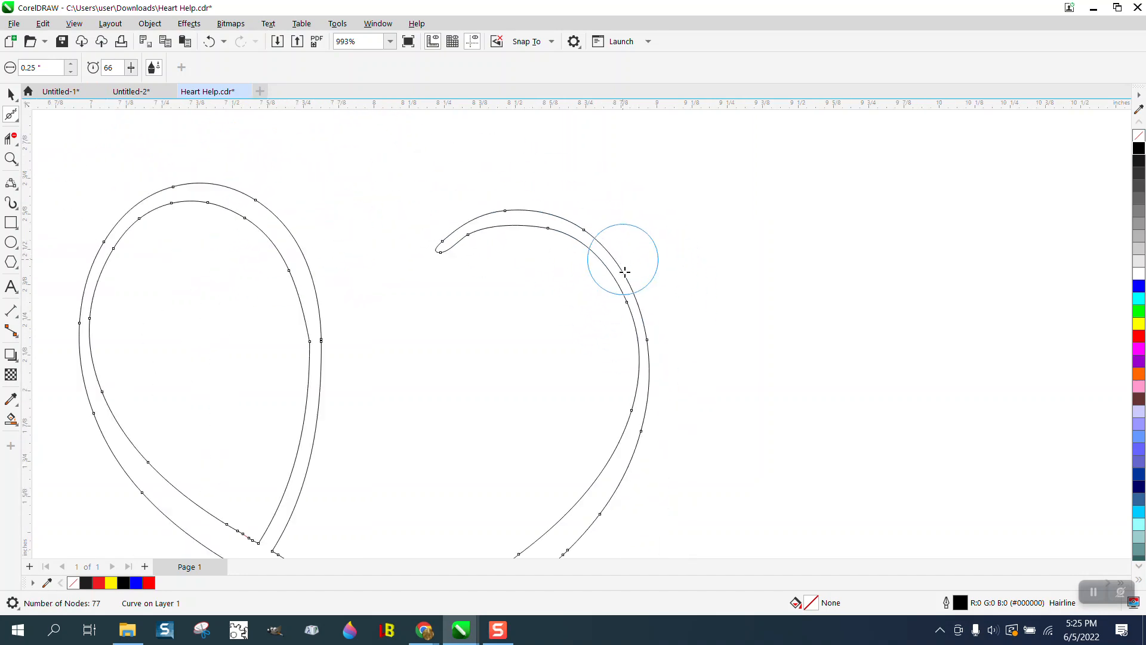
{"action": "mouse_move", "coordinate": [626, 374]}
{"action": "left_mouse_down"}
{"action": "mouse_move", "coordinate": [572, 493]}
{"action": "mouse_move", "coordinate": [578, 468]}
{"action": "mouse_move", "coordinate": [491, 544]}
{"action": "left_mouse_up"}
{"action": "mouse_move", "coordinate": [410, 518]}
{"action": "left_mouse_down"}
{"action": "mouse_move", "coordinate": [287, 463]}
{"action": "mouse_move", "coordinate": [205, 320]}
{"action": "mouse_move", "coordinate": [351, 251]}
{"action": "mouse_move", "coordinate": [438, 356]}
{"action": "left_mouse_up"}
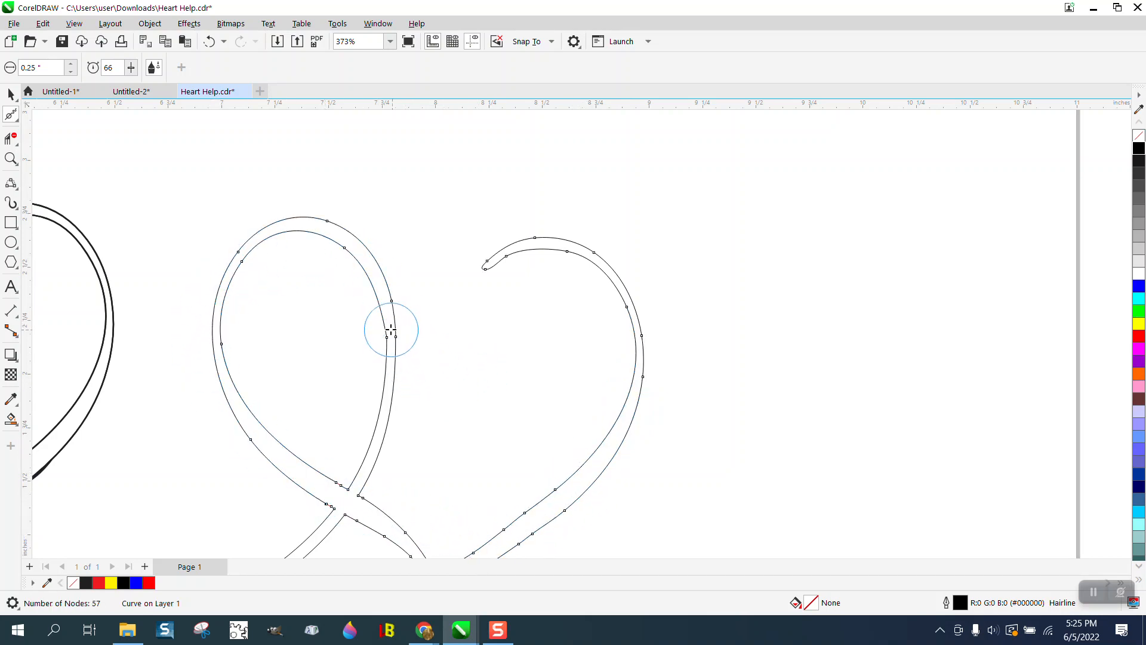
{"action": "left_click", "coordinate": [10, 159]}
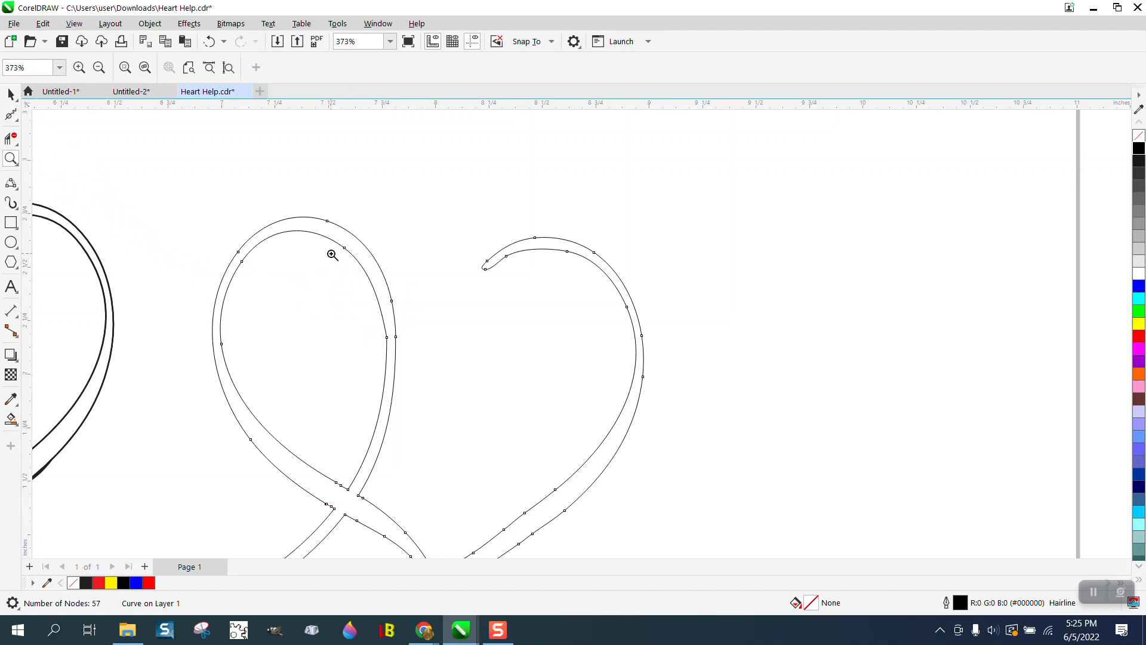
{"action": "left_click_drag", "start_coordinate": [332, 255], "coordinate": [639, 448]}
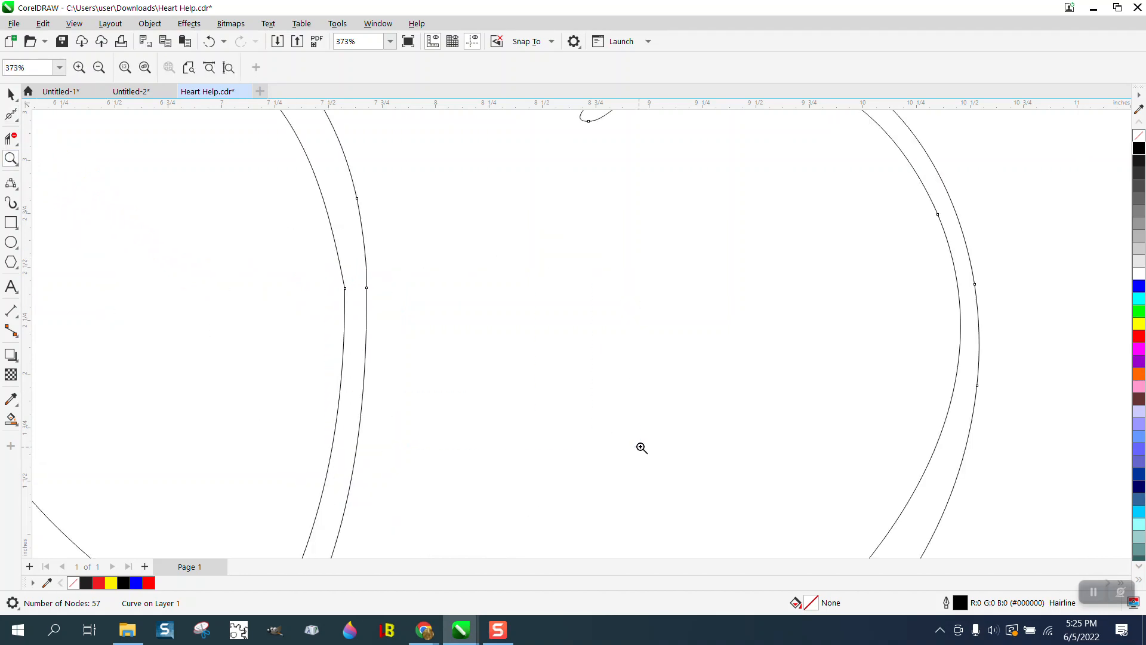
{"action": "left_click", "coordinate": [15, 123]}
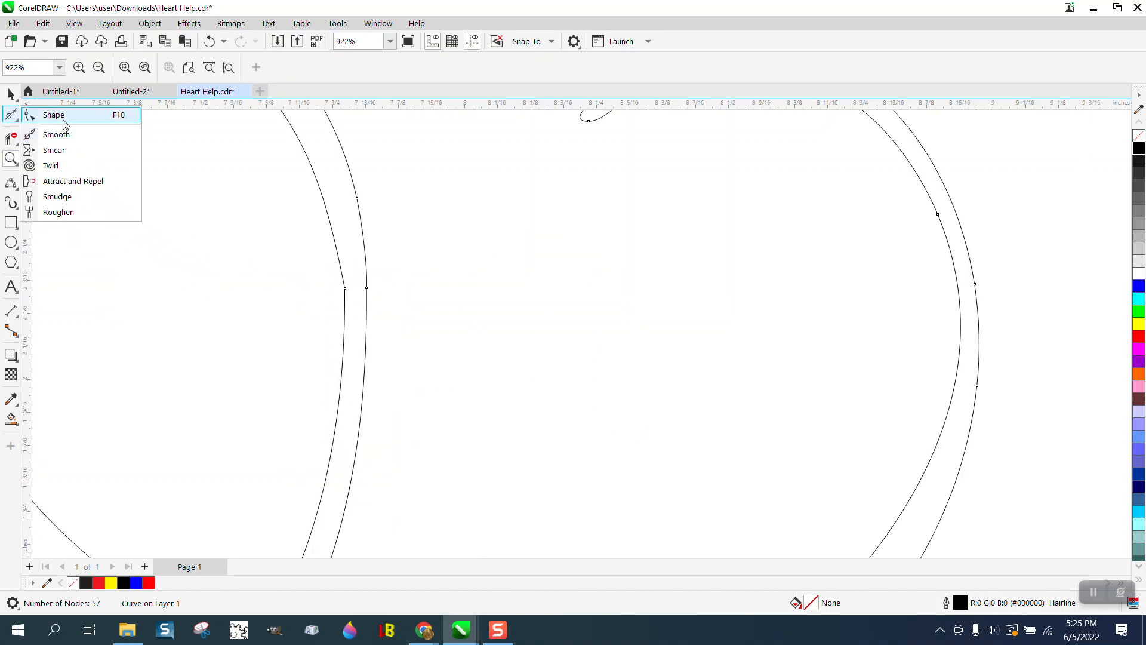
{"action": "left_click", "coordinate": [49, 113]}
{"action": "scroll", "coordinate": [325, 281], "scroll_direction": "down", "scroll_amount": 5}
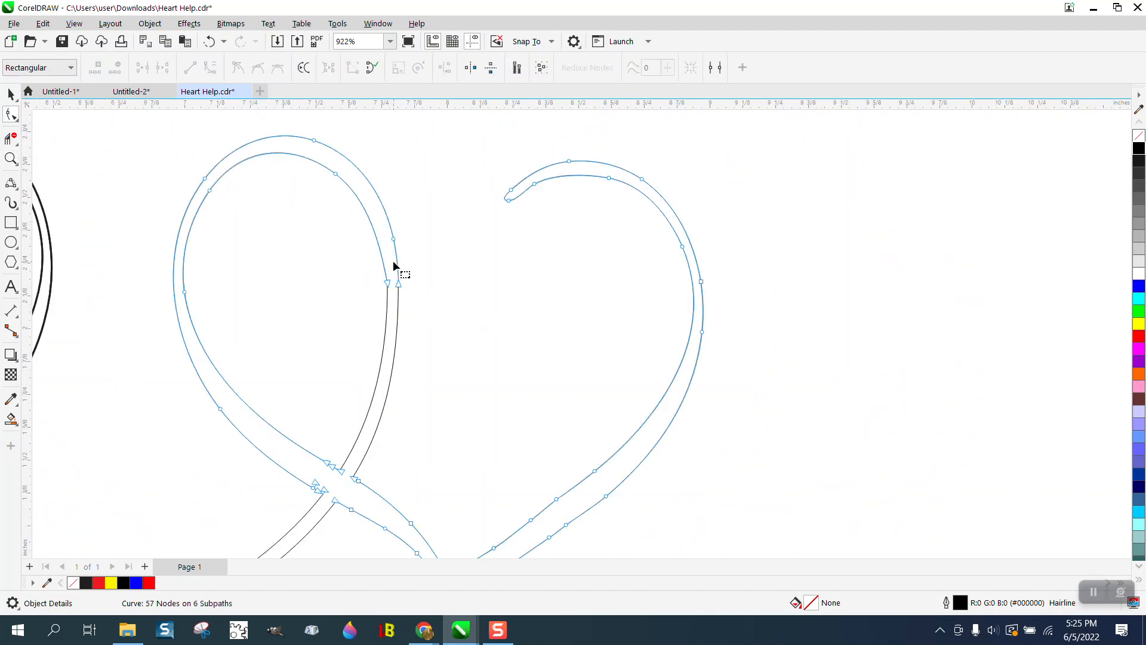
Merge the ribbon into one shape with Smart Fill and place it to the original's right, without fill and with a hairline outline
{"action": "left_click", "coordinate": [11, 418]}
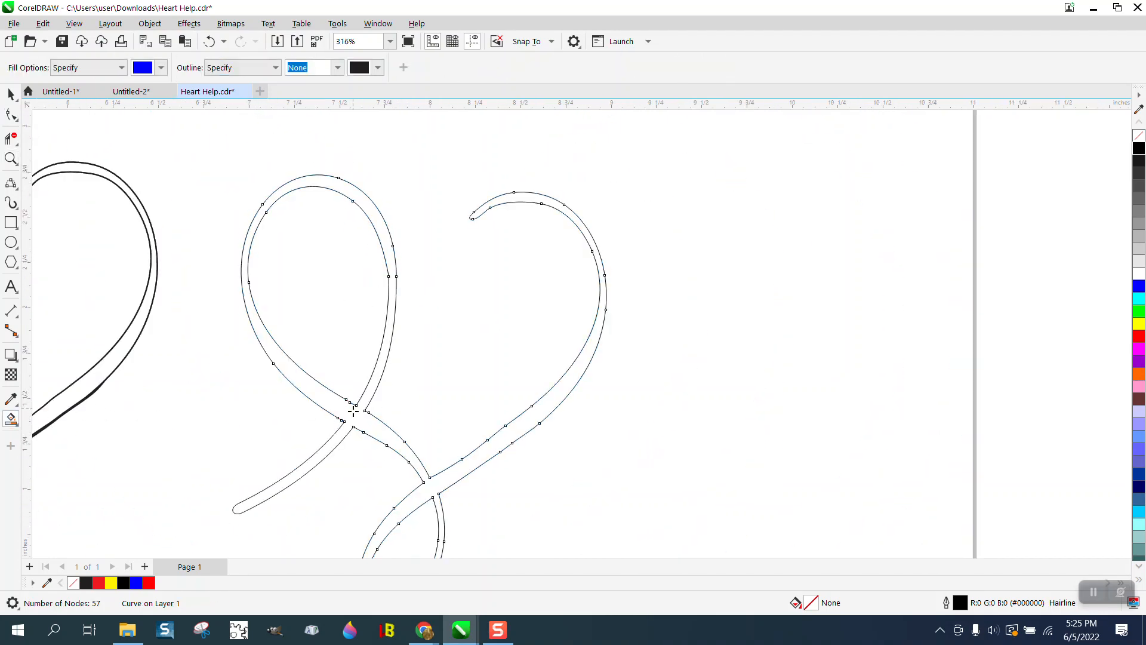
{"action": "left_click", "coordinate": [353, 412]}
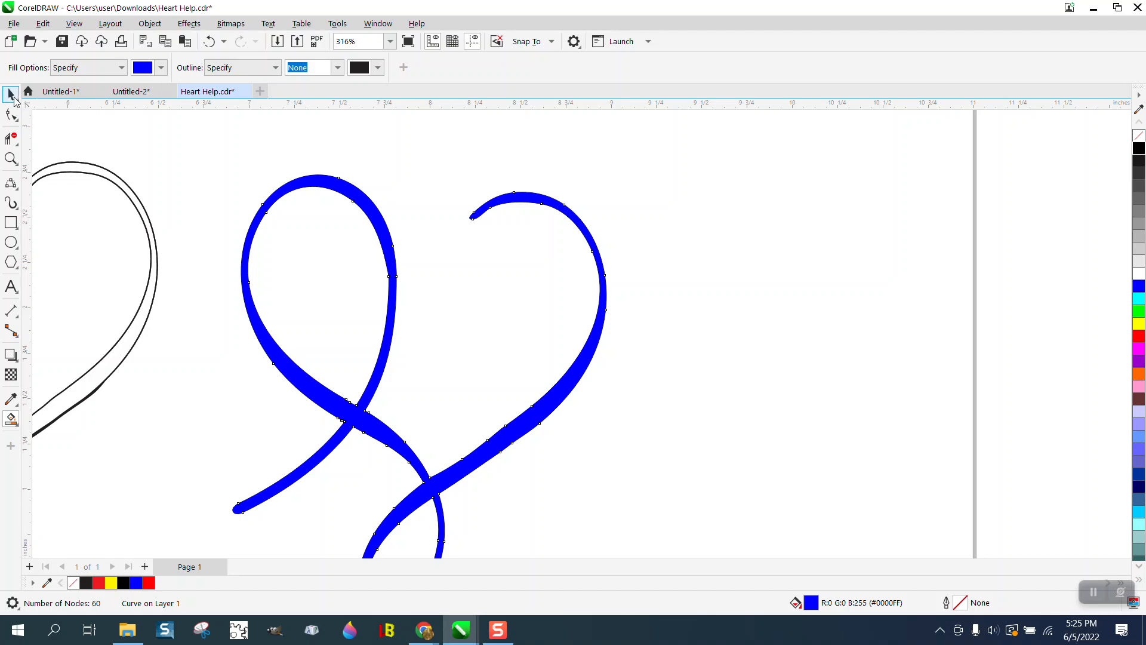
{"action": "left_click", "coordinate": [11, 93]}
{"action": "left_click_drag", "start_coordinate": [423, 394], "coordinate": [808, 391]}
{"action": "left_click", "coordinate": [1138, 139]}
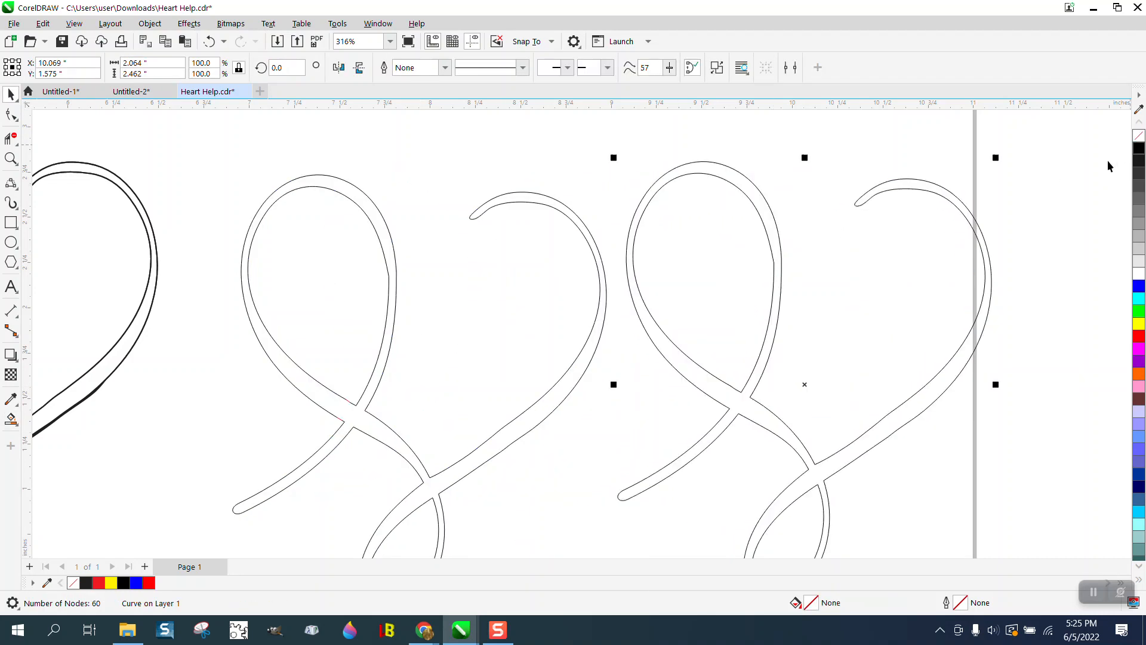
Delete the two kink nodes on the right side of the copy's large loop and the upper-left node on its inner edge
{"action": "left_click", "coordinate": [15, 118]}
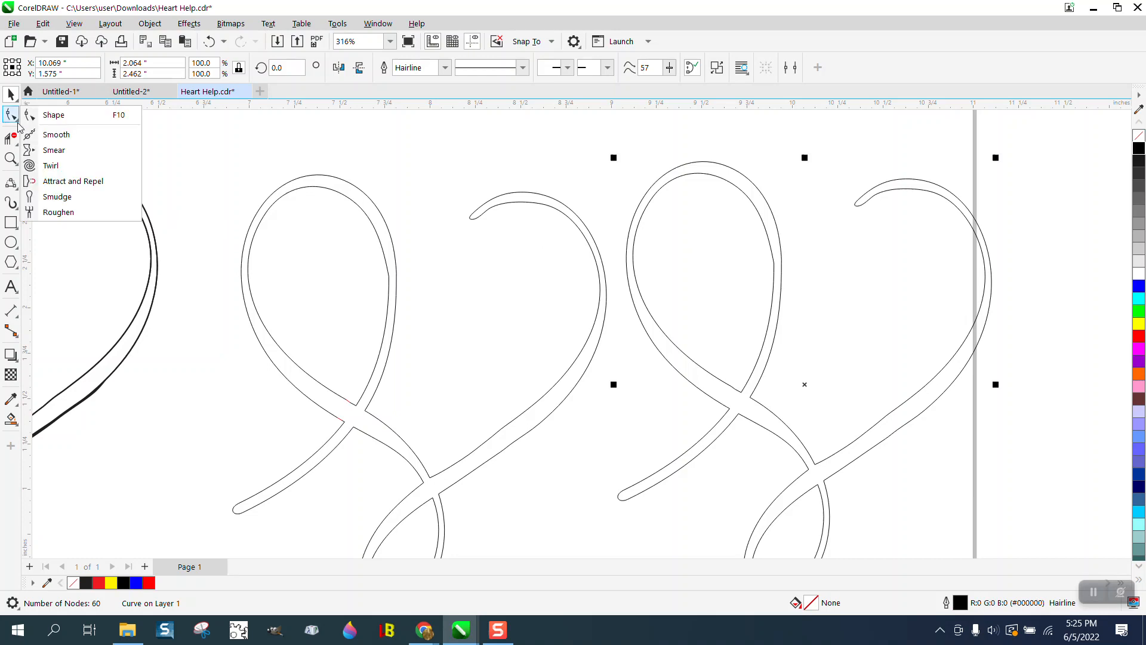
{"action": "left_click", "coordinate": [54, 121]}
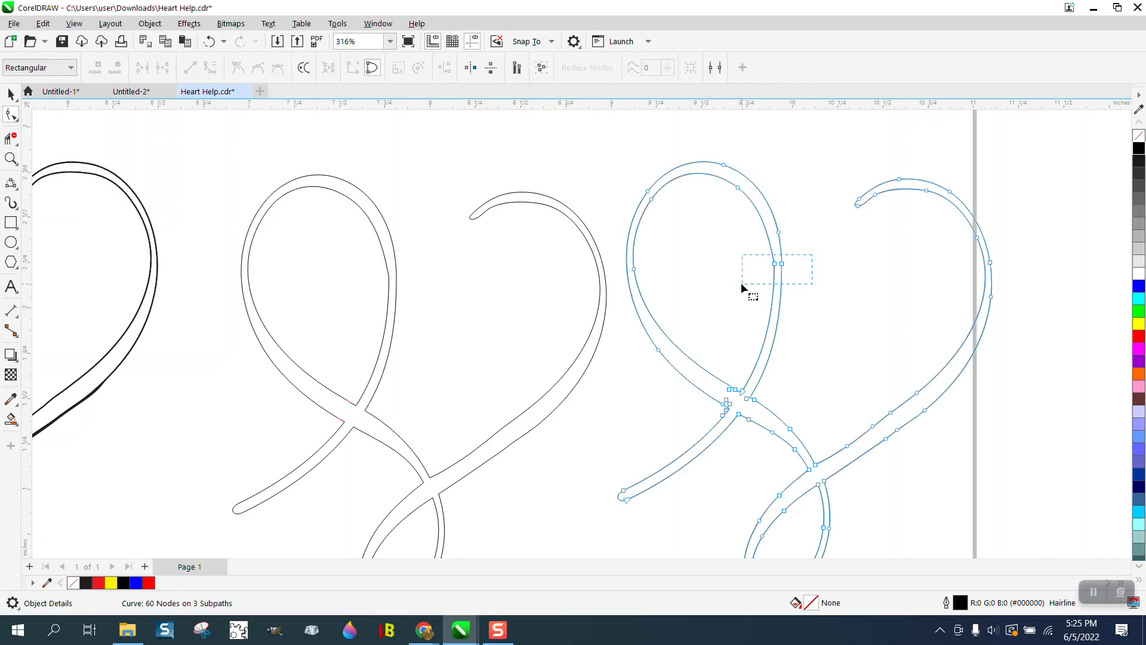
{"action": "left_click_drag", "start_coordinate": [742, 285], "coordinate": [740, 283]}
{"action": "key", "text": "Delete"}
{"action": "left_click", "coordinate": [650, 199]}
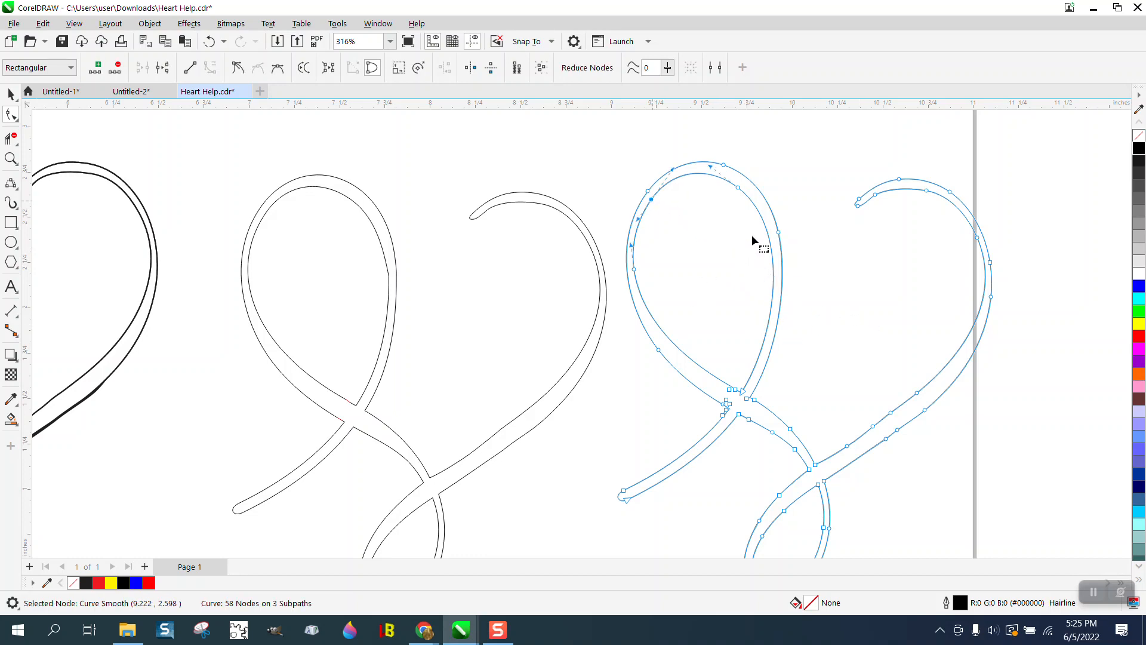
{"action": "key", "text": "Delete"}
Try deleting the upper-right node on the large loop's inner edge, and undo the deletion
{"action": "left_click", "coordinate": [738, 188]}
{"action": "key", "text": "Delete"}
{"action": "left_click", "coordinate": [209, 42]}
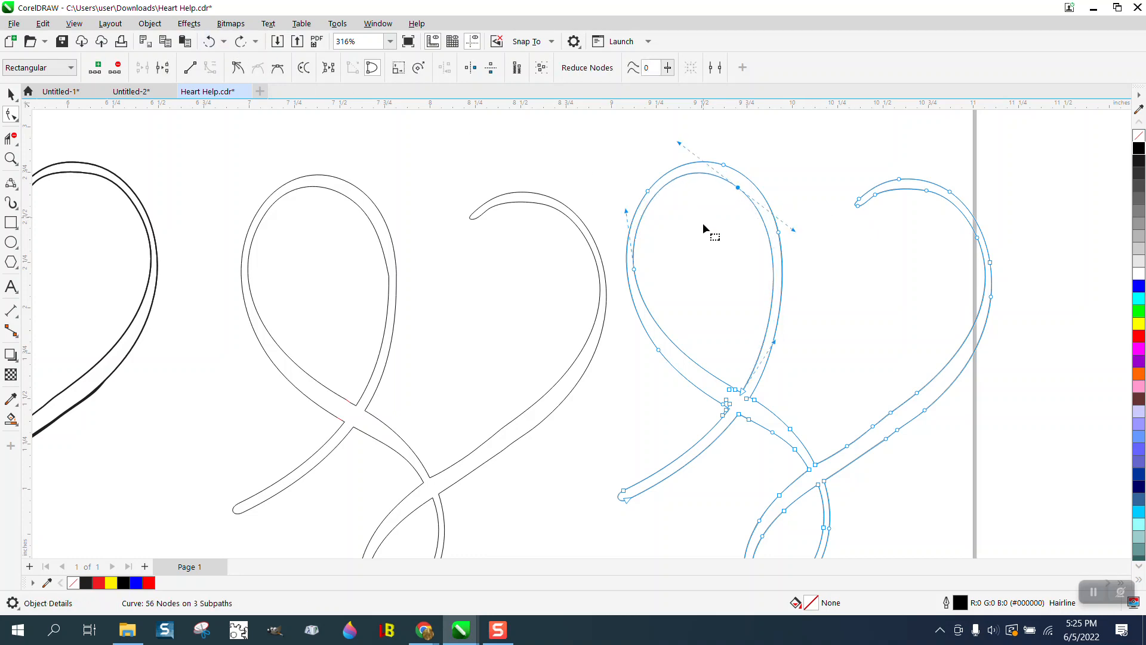
Refine the large loop's inner curve by adjusting the handles of its upper-right and left nodes
{"action": "left_click_drag", "start_coordinate": [679, 147], "coordinate": [681, 149]}
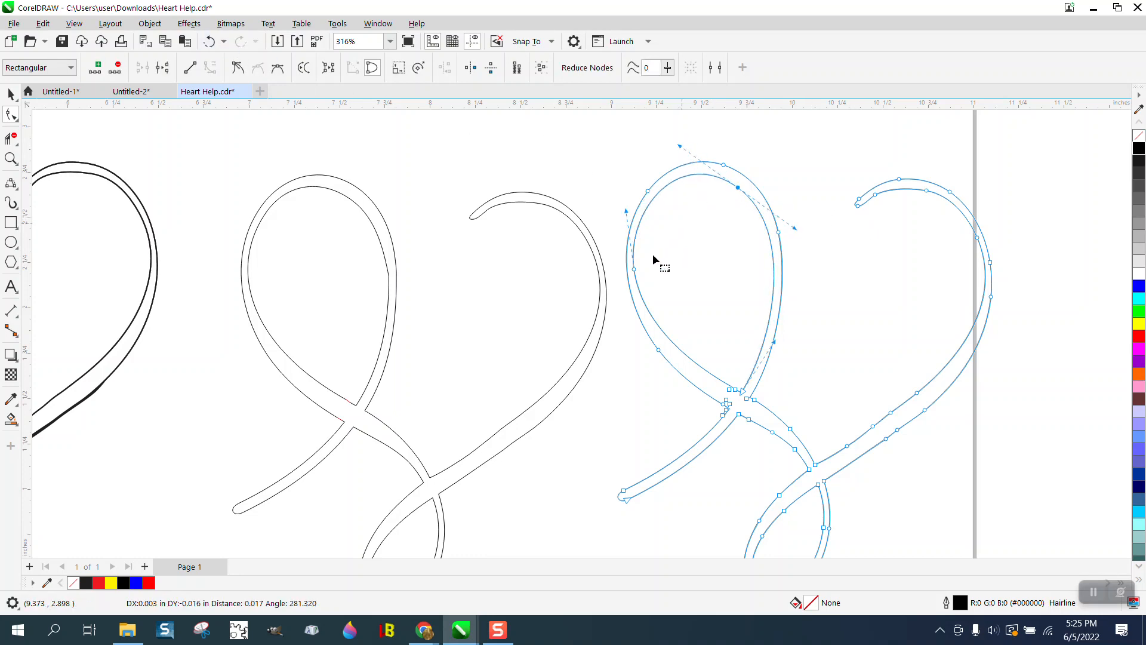
{"action": "left_click", "coordinate": [630, 220]}
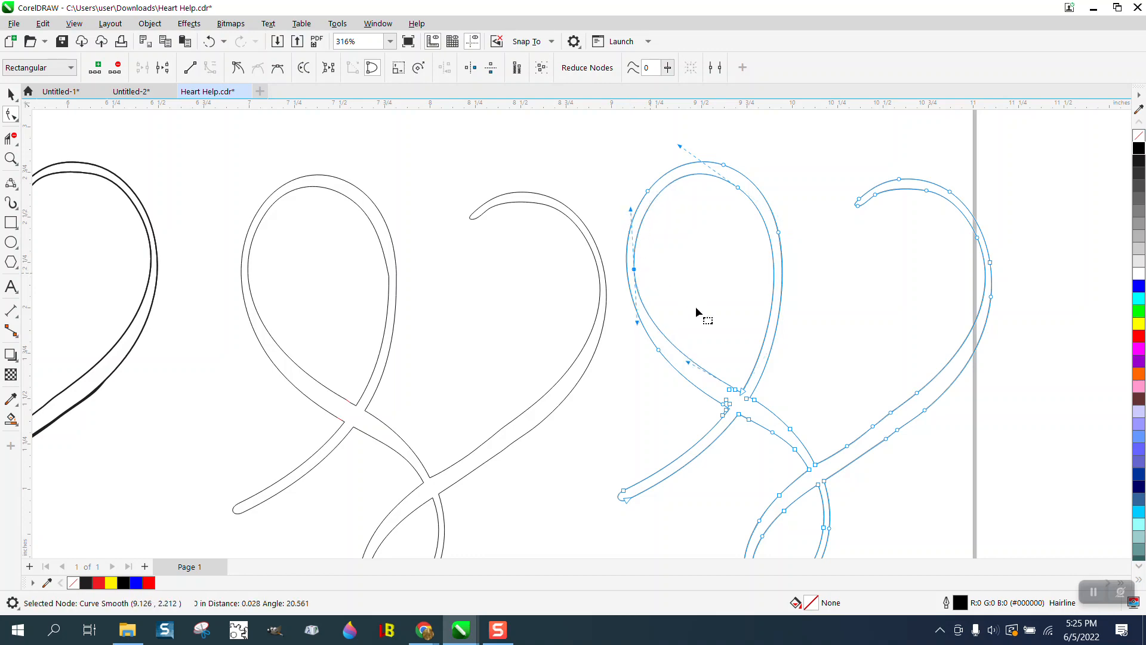
{"action": "scroll", "coordinate": [673, 303], "scroll_direction": "down", "scroll_amount": 2}
{"action": "scroll", "coordinate": [790, 338], "scroll_direction": "down", "scroll_amount": 1}
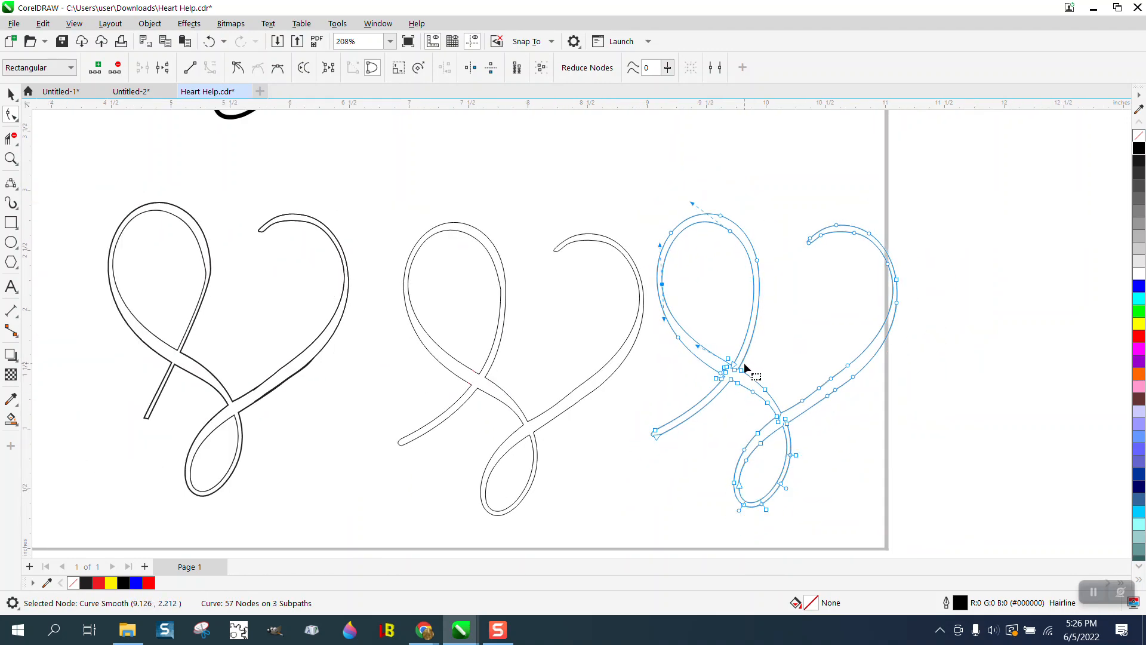
Delete the extra nodes on both ribbon edges just to the left of the upper crossing
{"action": "left_click", "coordinate": [11, 158]}
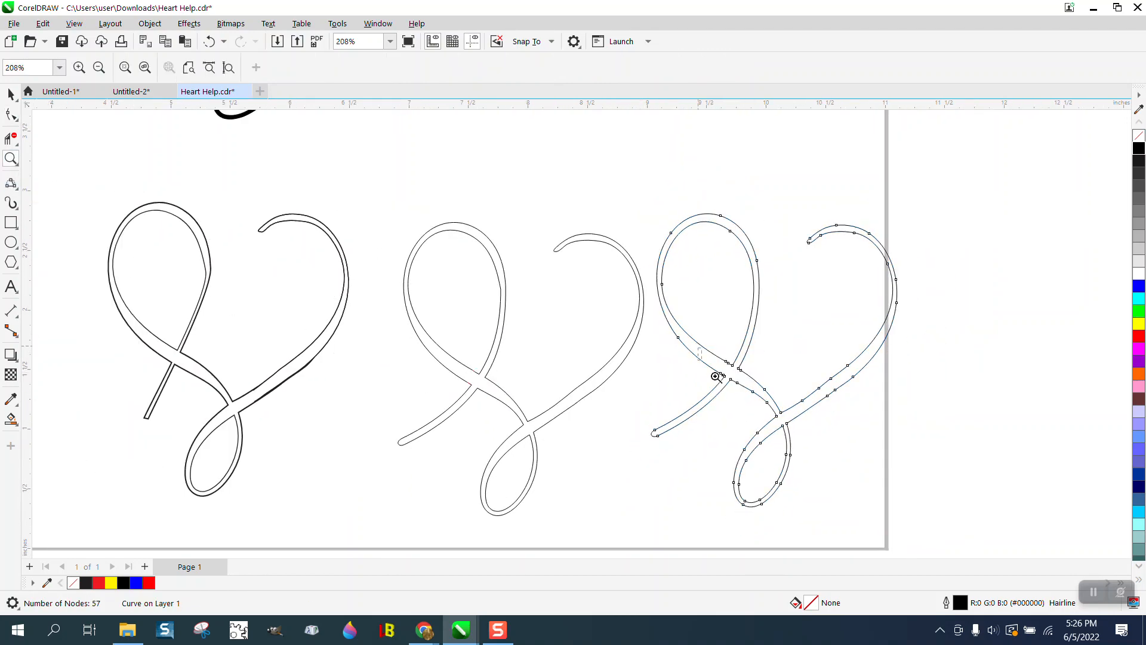
{"action": "left_click_drag", "start_coordinate": [716, 376], "coordinate": [839, 433]}
{"action": "scroll", "coordinate": [406, 227], "scroll_direction": "down", "scroll_amount": 1}
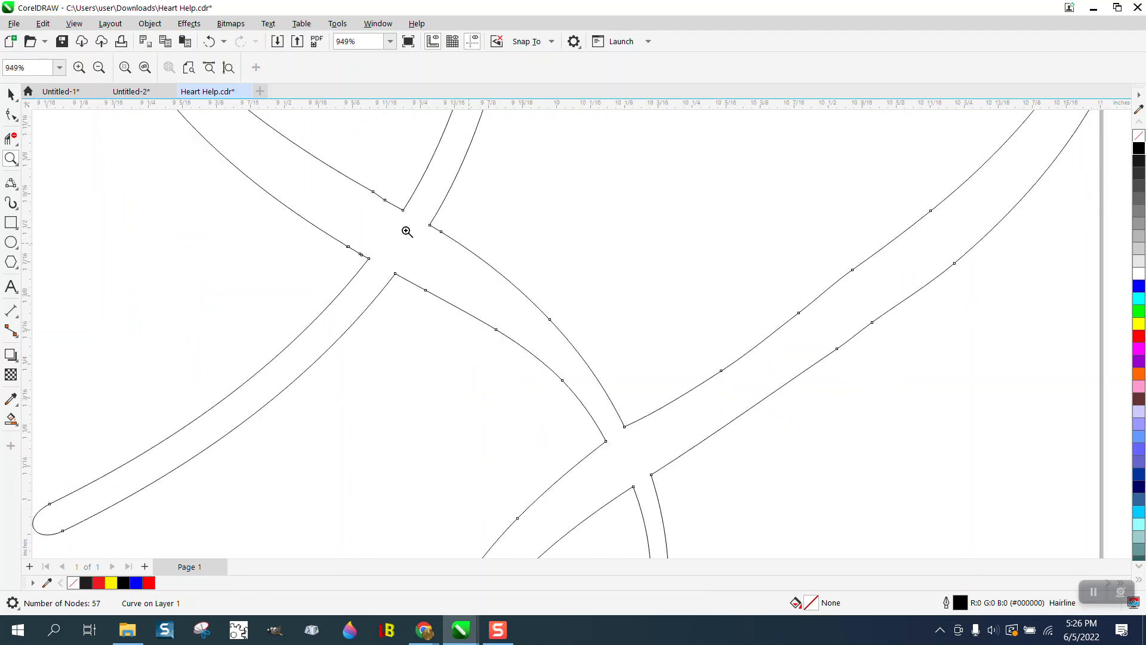
{"action": "left_click_drag", "start_coordinate": [605, 338], "coordinate": [604, 338]}
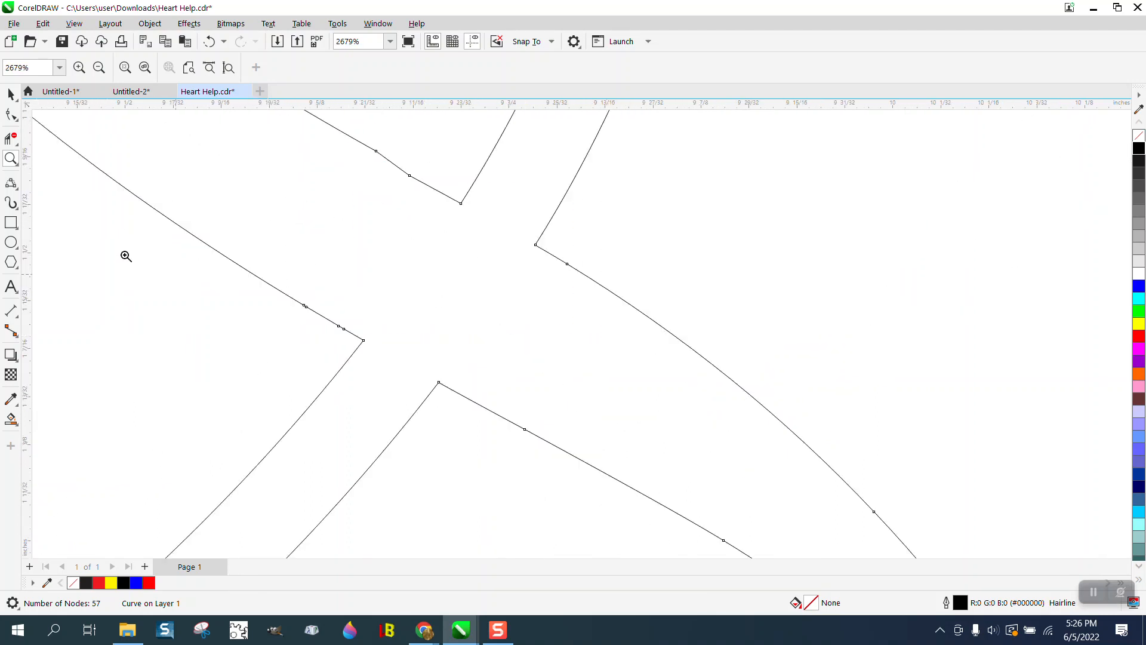
{"action": "left_click", "coordinate": [8, 117]}
{"action": "left_click_drag", "start_coordinate": [377, 203], "coordinate": [335, 213]}
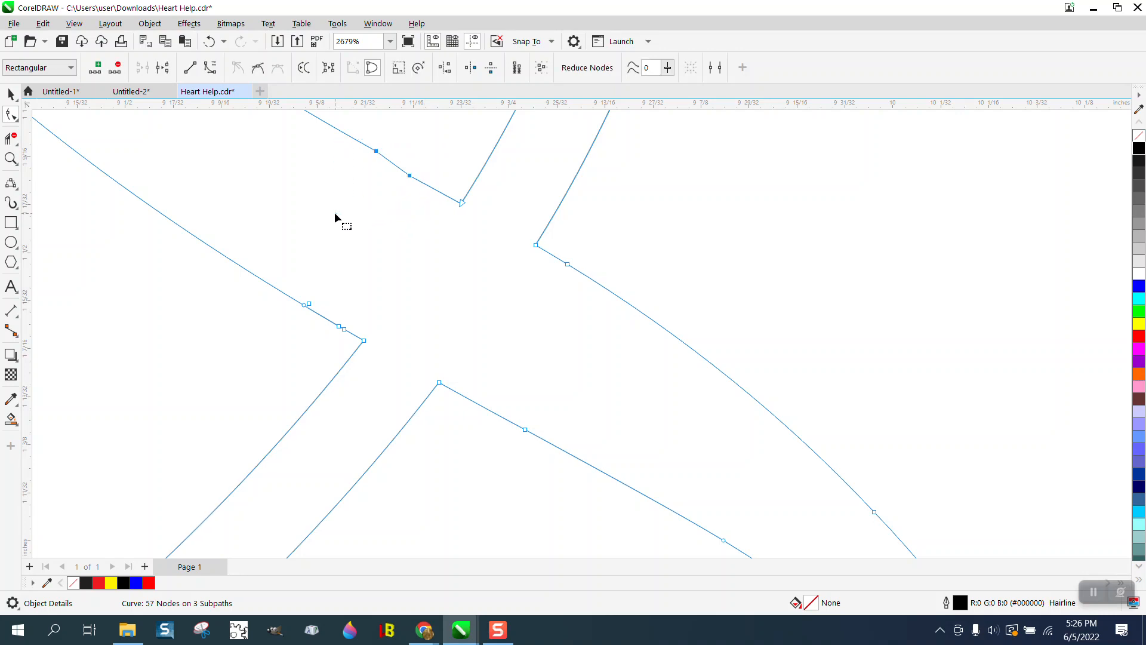
{"action": "key", "text": "Delete"}
{"action": "left_click_drag", "start_coordinate": [348, 272], "coordinate": [287, 352]}
{"action": "key", "text": "Delete"}
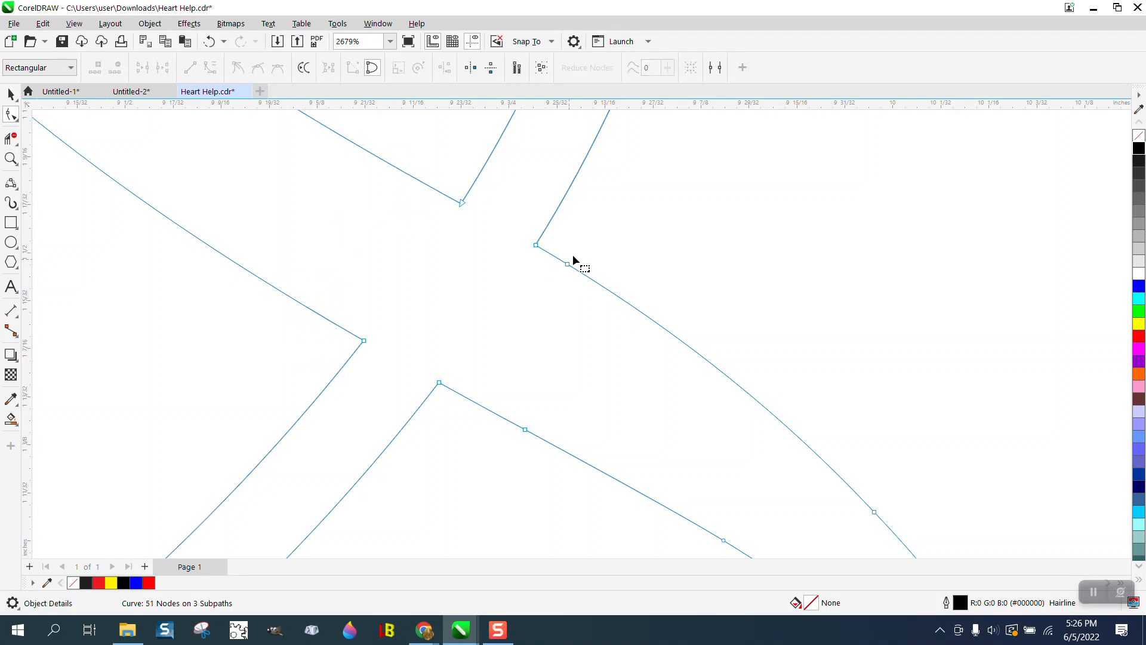
Delete the extra nodes on both ribbon edges between the upper and lower crossings
{"action": "left_click_drag", "start_coordinate": [518, 454], "coordinate": [515, 457]}
{"action": "key", "text": "Delete"}
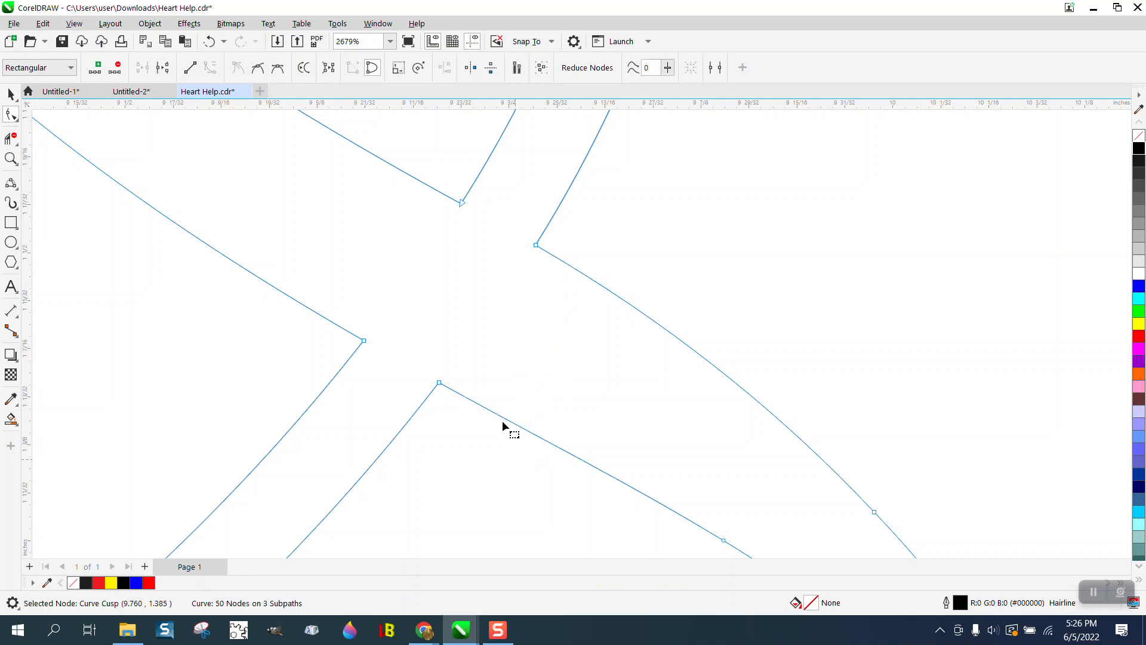
{"action": "scroll", "coordinate": [480, 381], "scroll_direction": "down", "scroll_amount": 2}
{"action": "right_click", "coordinate": [475, 368]}
{"action": "left_click", "coordinate": [722, 311]}
{"action": "scroll", "coordinate": [571, 308], "scroll_direction": "down", "scroll_amount": 3}
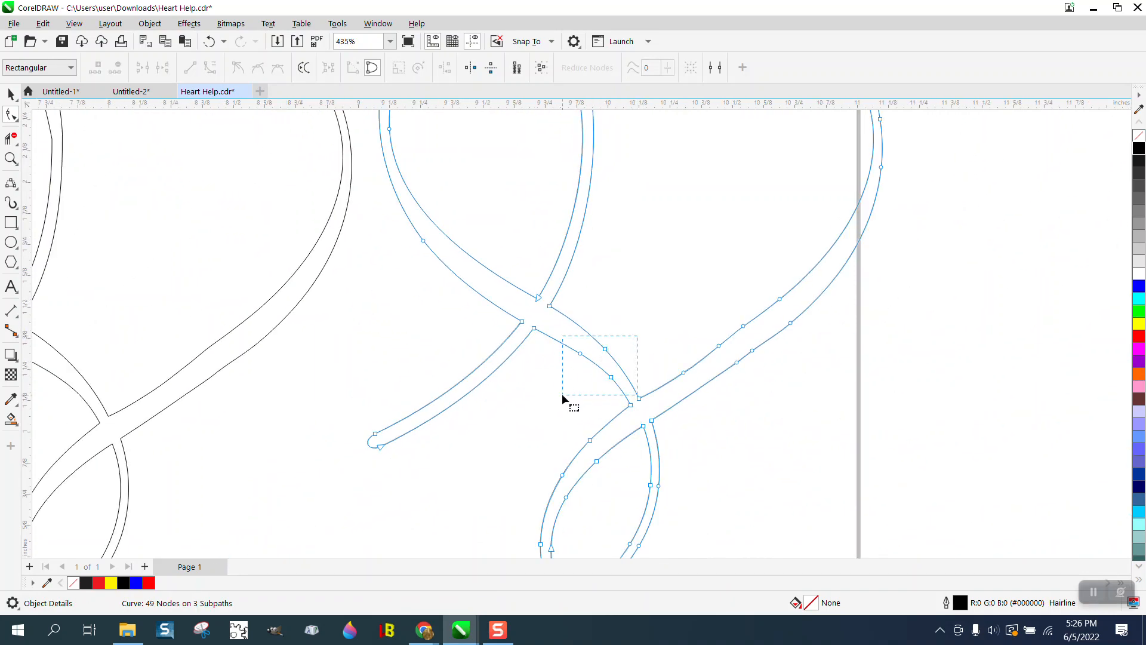
{"action": "left_click_drag", "start_coordinate": [562, 395], "coordinate": [559, 385]}
{"action": "key", "text": "Delete"}
Delete the surplus nodes along both edges of the diagonal band between the lower crossing and the right lobe
{"action": "scroll", "coordinate": [652, 331], "scroll_direction": "down", "scroll_amount": 1}
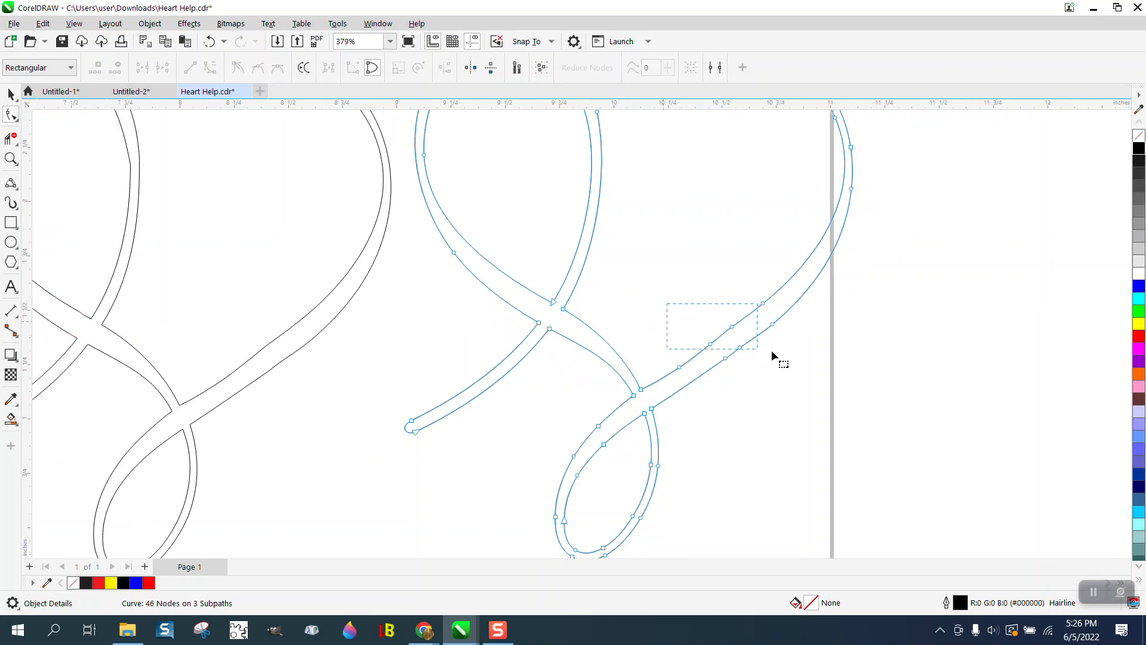
{"action": "left_click_drag", "start_coordinate": [780, 361], "coordinate": [779, 361]}
{"action": "key", "text": "Delete"}
{"action": "scroll", "coordinate": [742, 355], "scroll_direction": "down", "scroll_amount": 1}
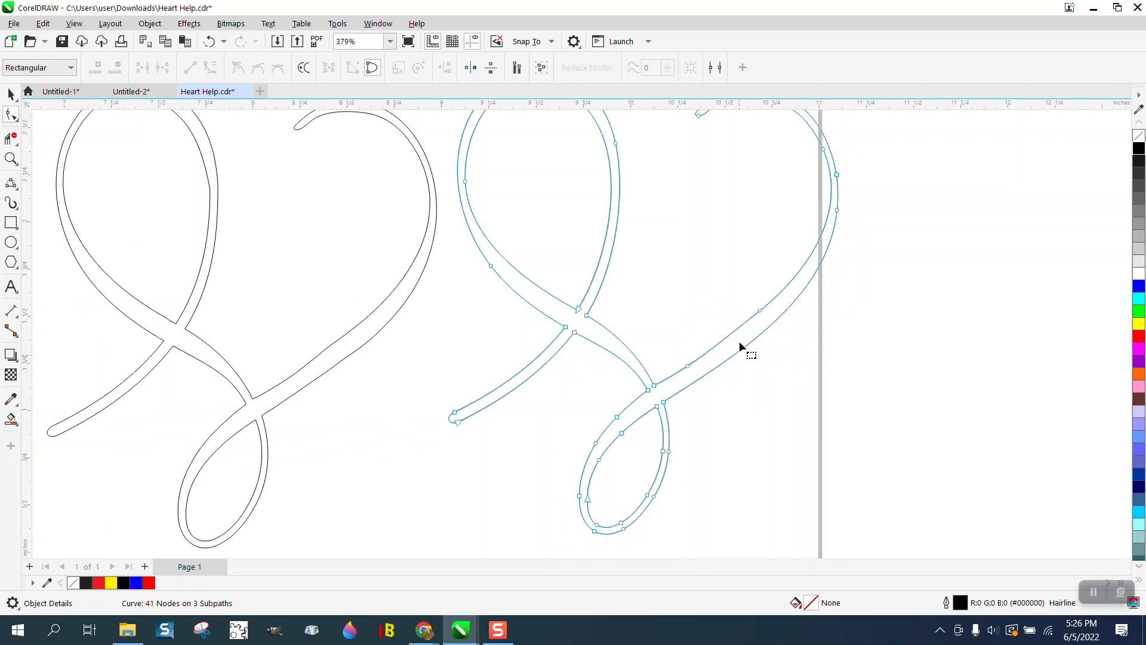
{"action": "left_click_drag", "start_coordinate": [743, 294], "coordinate": [800, 346]}
{"action": "key", "text": "Delete"}
{"action": "scroll", "coordinate": [801, 346], "scroll_direction": "down", "scroll_amount": 3}
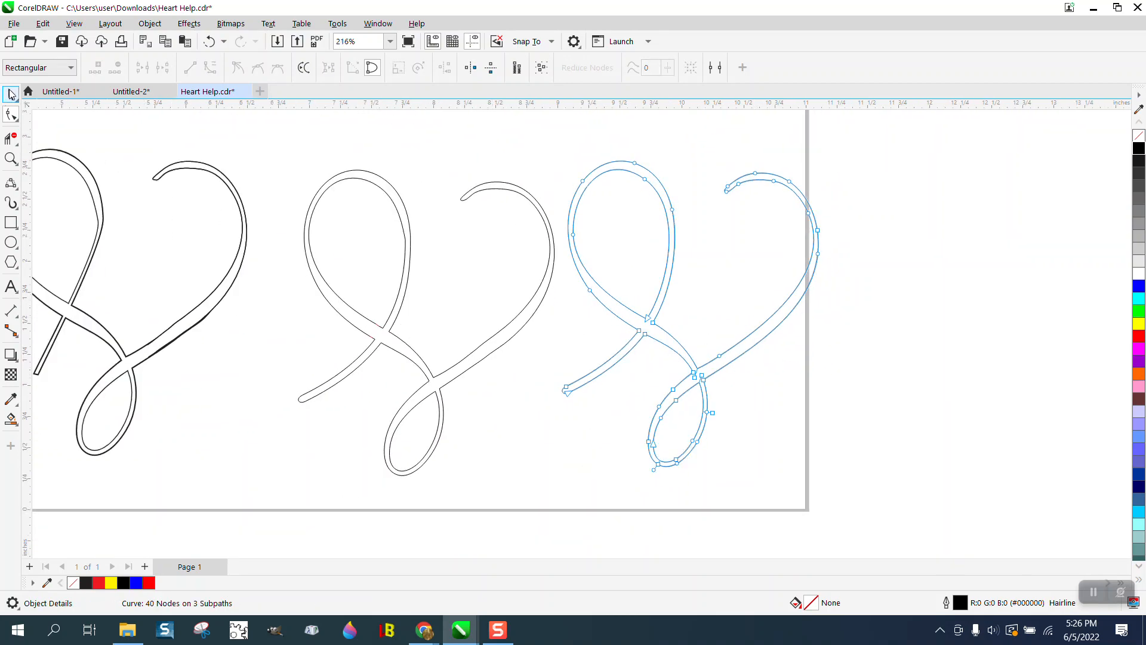
Create a solid blue shape from the cleaned-up ribbon copy with Smart Fill
{"action": "left_click", "coordinate": [11, 94]}
{"action": "left_click", "coordinate": [11, 418]}
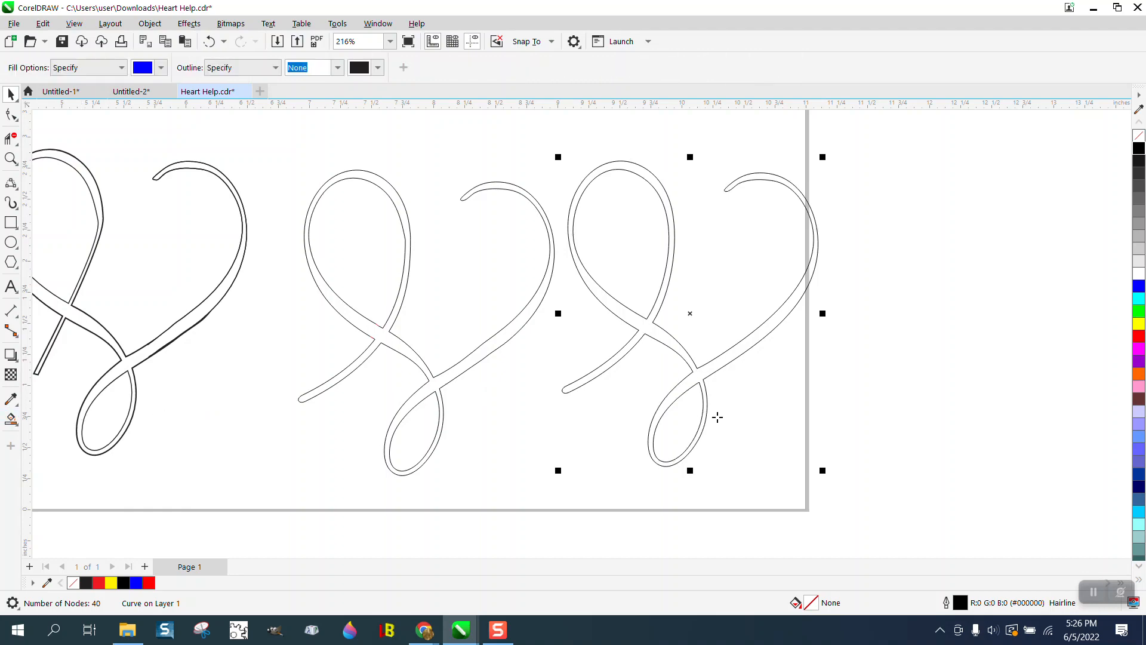
{"action": "left_click", "coordinate": [697, 377]}
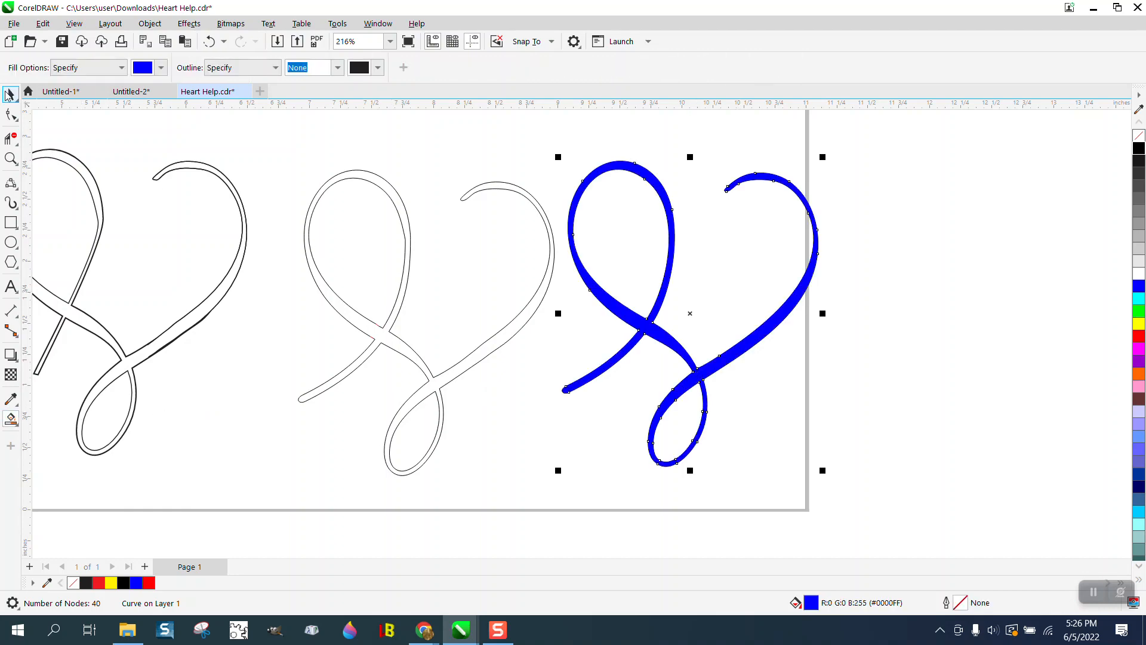
Move the blue ribbon heart off the page to the right and rotate it to about 331 degrees
{"action": "left_click", "coordinate": [9, 95]}
{"action": "scroll", "coordinate": [83, 203], "scroll_direction": "down", "scroll_amount": 2}
{"action": "left_click_drag", "start_coordinate": [542, 292], "coordinate": [709, 330]}
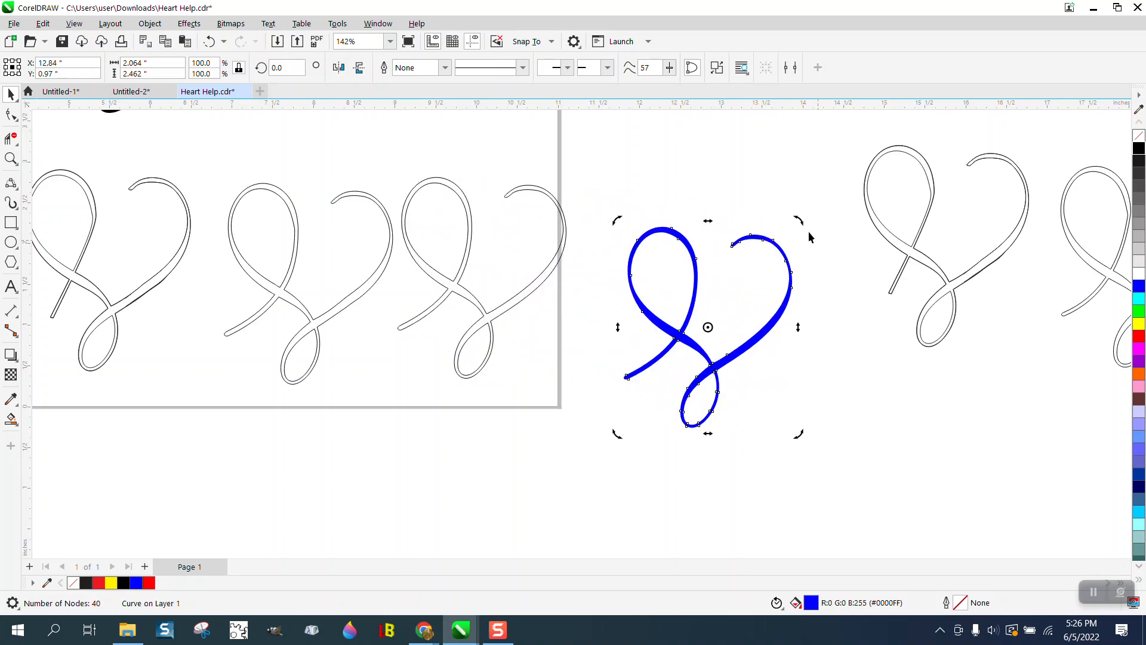
{"action": "left_click_drag", "start_coordinate": [801, 220], "coordinate": [831, 284]}
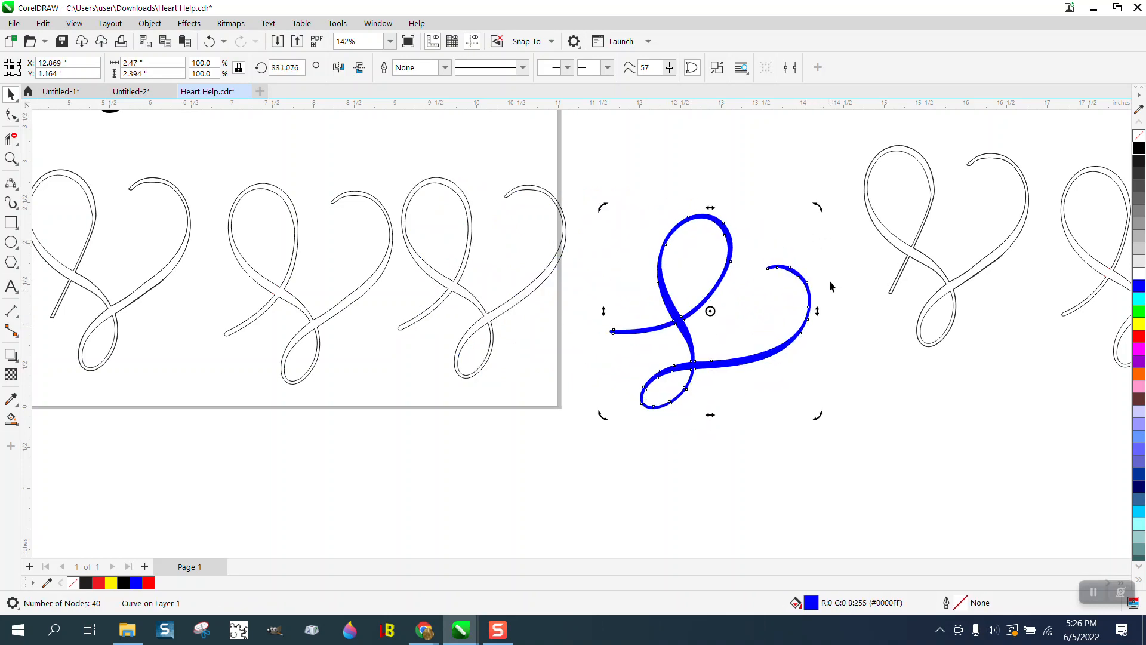
Rotate the blue ribbon heart to about 338.5 degrees and move the "ove" text inside it
{"action": "mouse_move", "coordinate": [820, 210]}
{"action": "left_mouse_down"}
{"action": "mouse_move", "coordinate": [806, 187]}
{"action": "mouse_move", "coordinate": [806, 197]}
{"action": "left_mouse_up"}
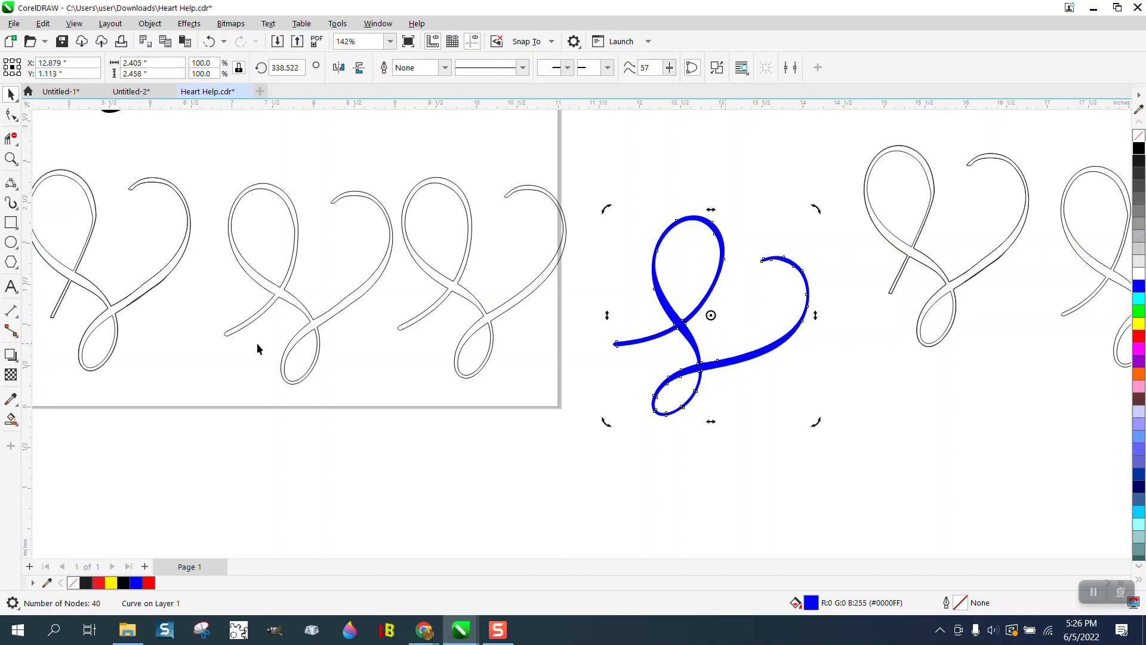
{"action": "scroll", "coordinate": [461, 327], "scroll_direction": "down", "scroll_amount": 2}
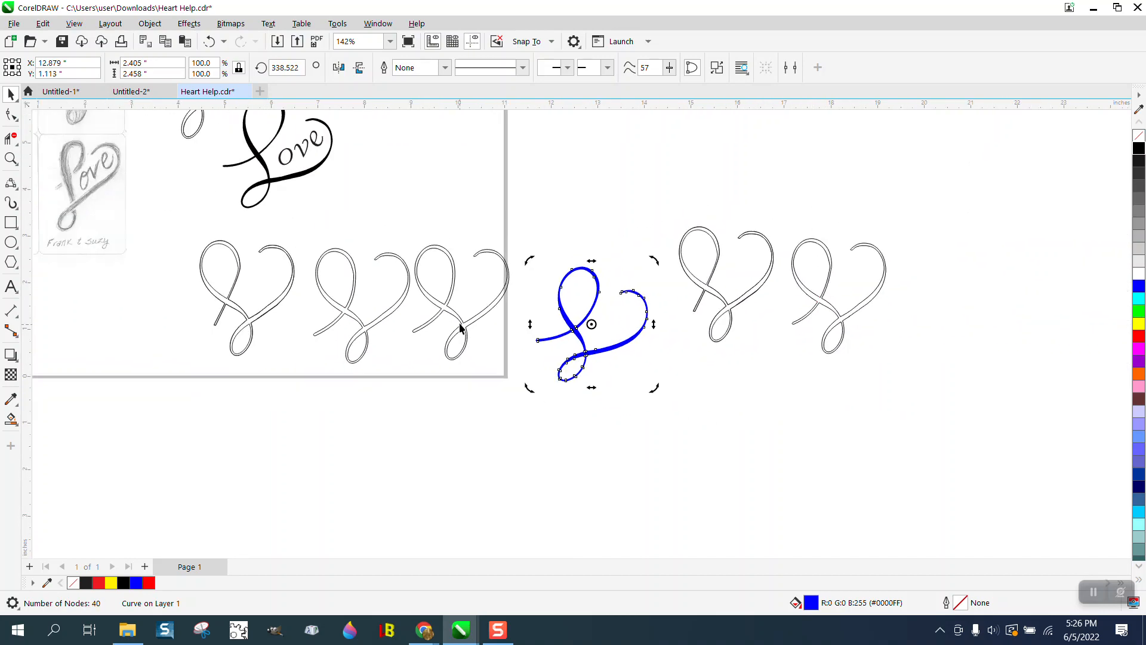
{"action": "left_click", "coordinate": [303, 156]}
{"action": "mouse_move", "coordinate": [303, 157]}
{"action": "left_mouse_down"}
{"action": "mouse_move", "coordinate": [471, 266]}
{"action": "mouse_move", "coordinate": [610, 326]}
{"action": "left_mouse_up"}
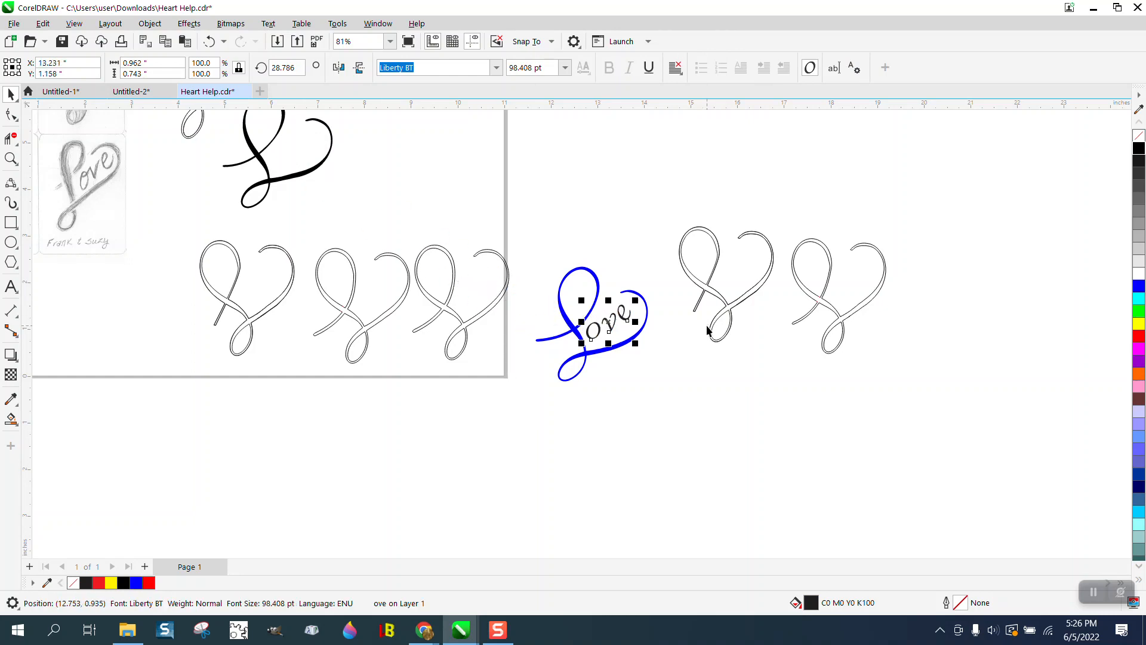
Fill both the ribbon heart and the "ove" text with black, leaving nothing selected
{"action": "left_click_drag", "start_coordinate": [518, 241], "coordinate": [693, 428]}
{"action": "left_click", "coordinate": [1138, 154]}
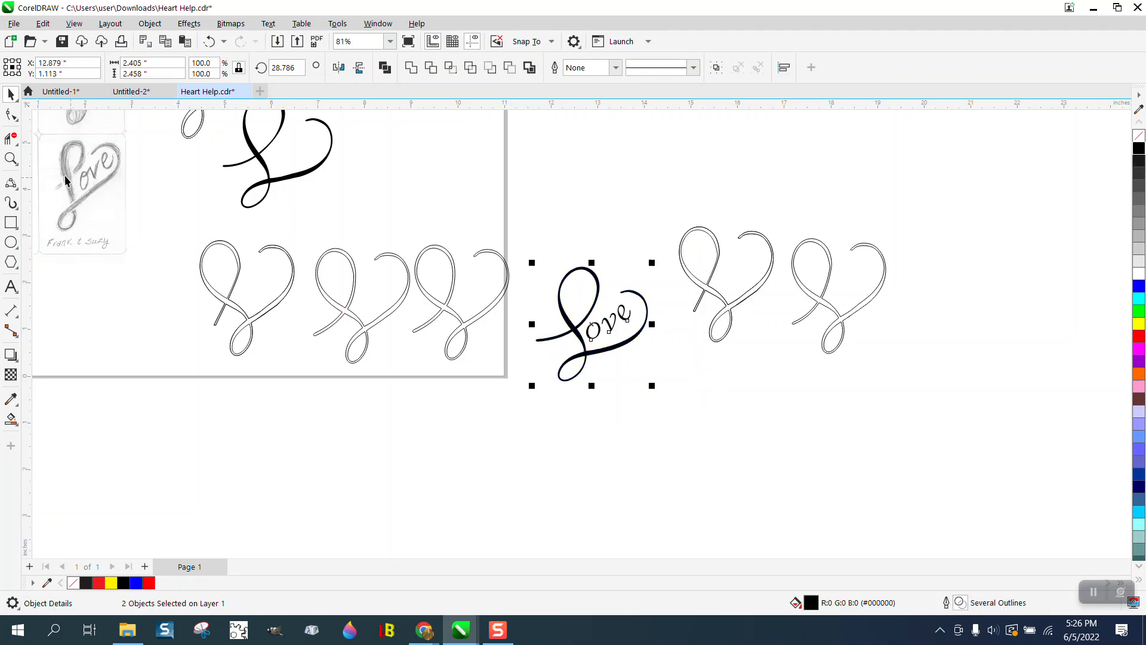
{"action": "left_click", "coordinate": [14, 156]}
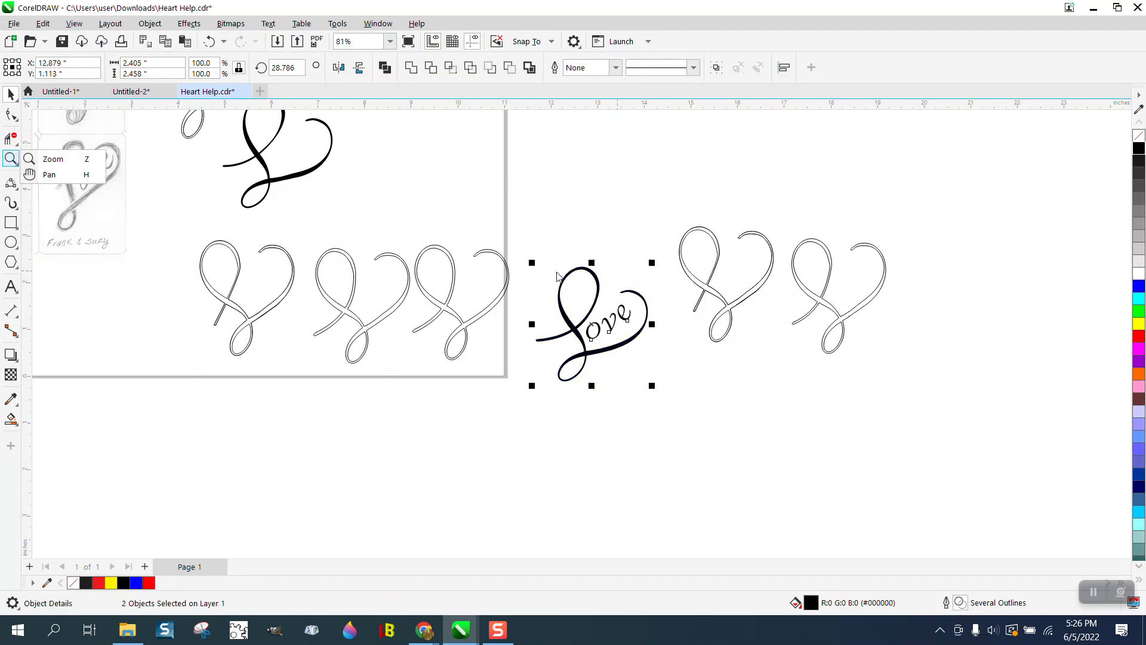
{"action": "left_click", "coordinate": [176, 207]}
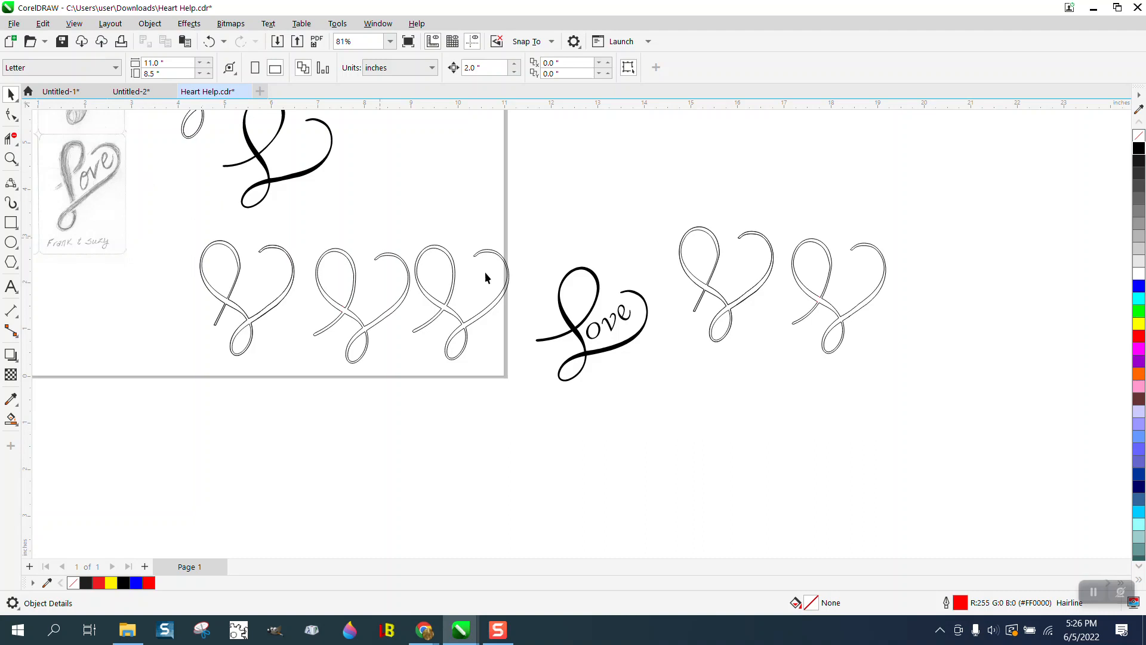
Shift the five nodes at the tip of the black heart's right lobe about 0.264 inches toward the upper loop
{"action": "scroll", "coordinate": [99, 188], "scroll_direction": "down", "scroll_amount": 2}
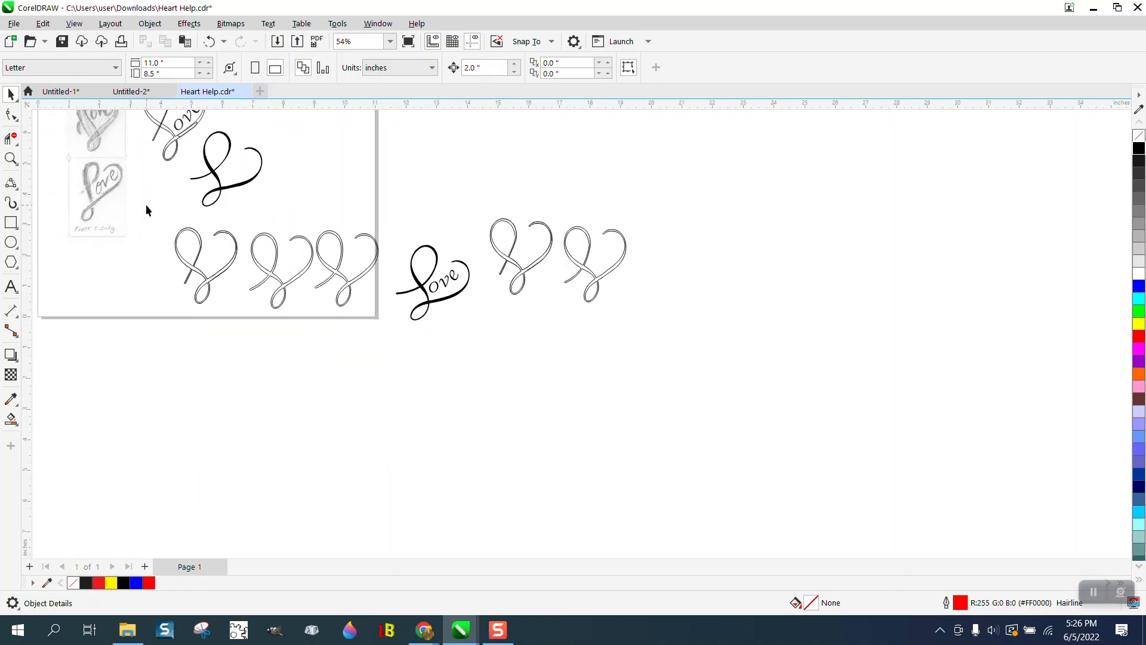
{"action": "scroll", "coordinate": [146, 210], "scroll_direction": "down", "scroll_amount": 1}
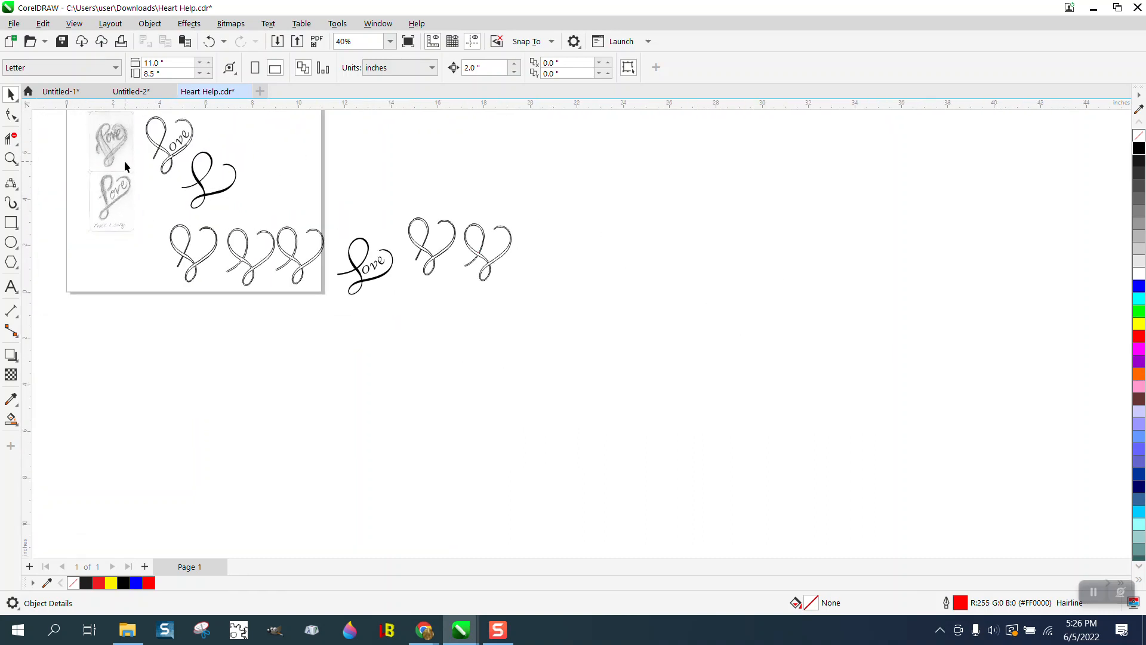
{"action": "left_click", "coordinate": [9, 156]}
{"action": "left_click_drag", "start_coordinate": [93, 165], "coordinate": [163, 203]}
{"action": "scroll", "coordinate": [157, 203], "scroll_direction": "down", "scroll_amount": 4}
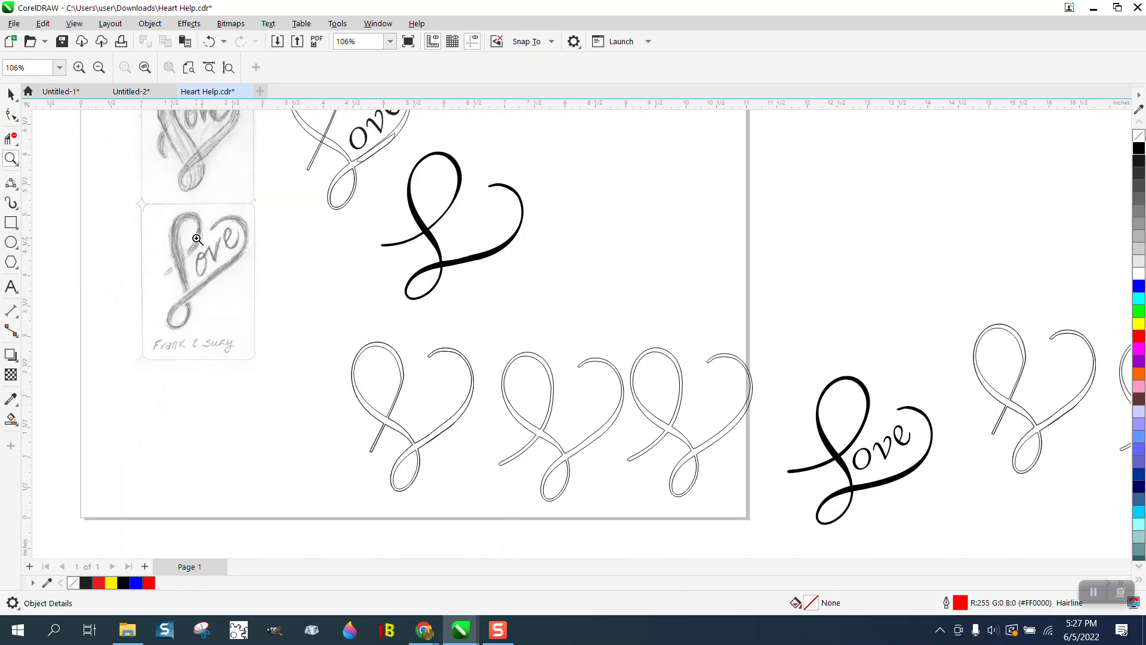
{"action": "right_click", "coordinate": [197, 238]}
{"action": "left_click_drag", "start_coordinate": [539, 338], "coordinate": [602, 381]}
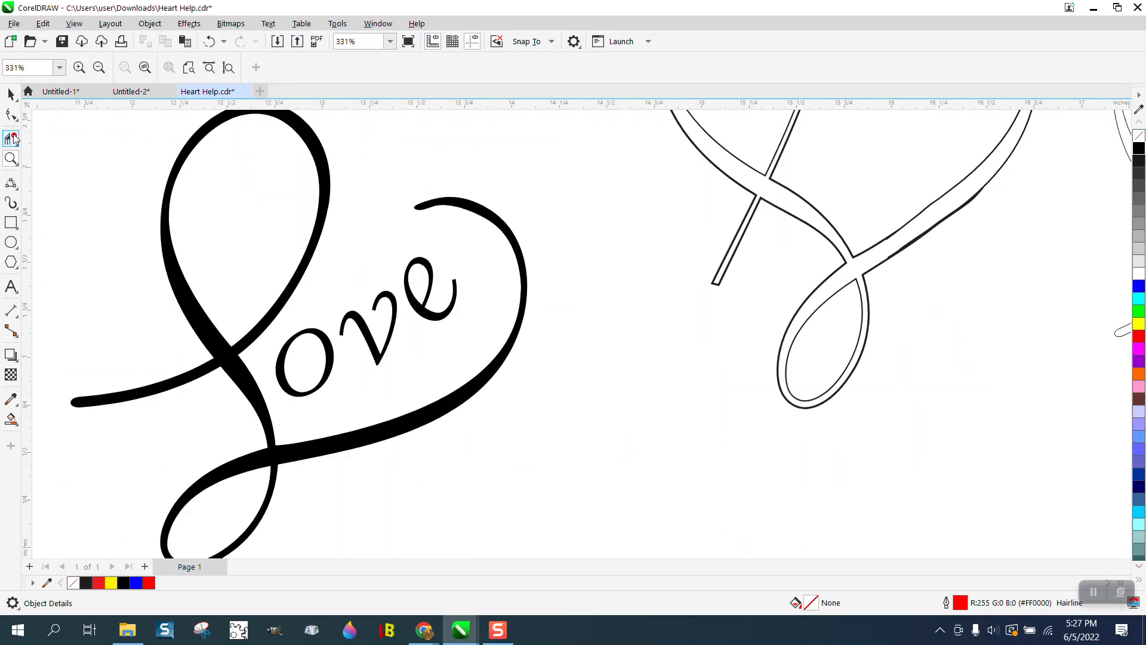
{"action": "left_click", "coordinate": [10, 115]}
{"action": "left_click", "coordinate": [435, 207]}
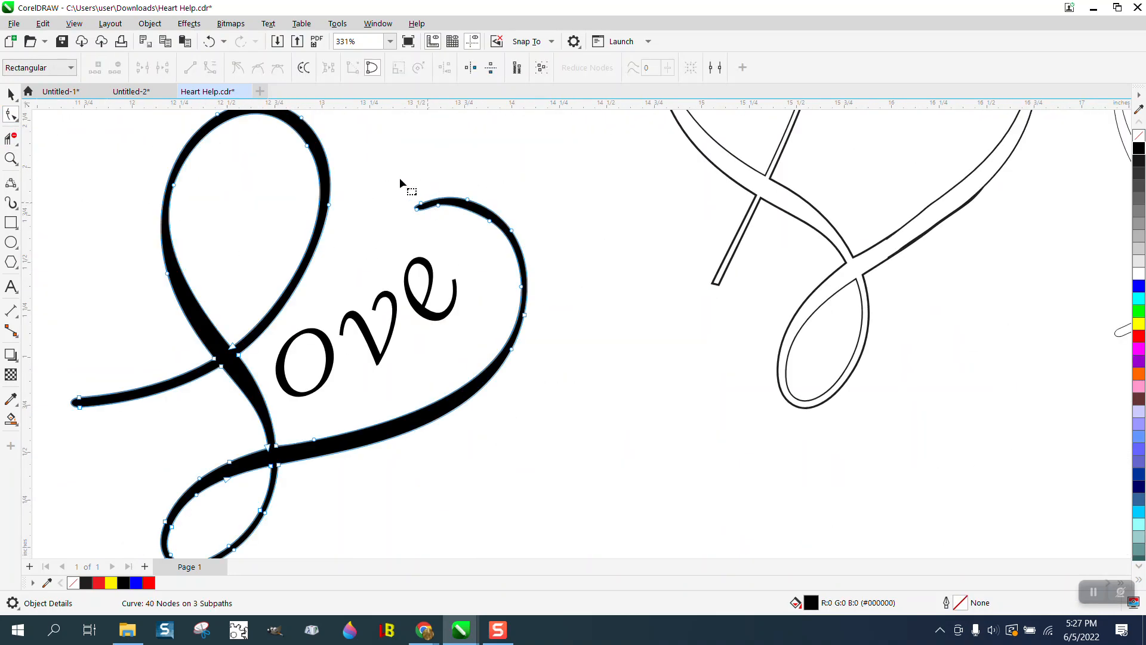
{"action": "left_click_drag", "start_coordinate": [481, 228], "coordinate": [494, 231]}
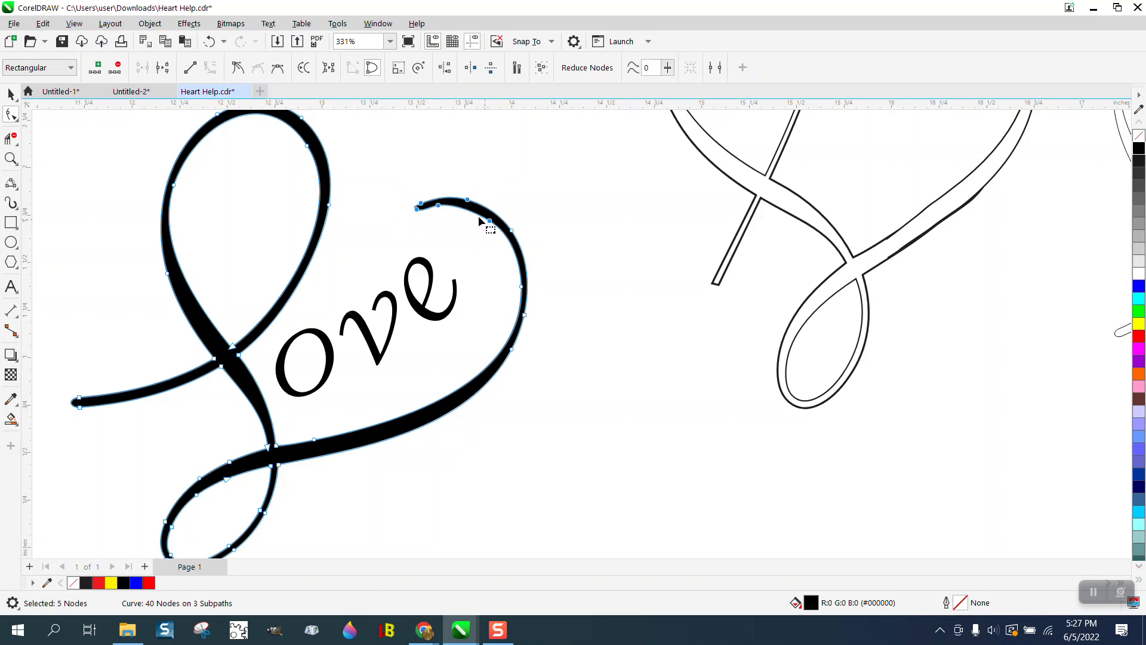
{"action": "left_click_drag", "start_coordinate": [436, 206], "coordinate": [387, 208]}
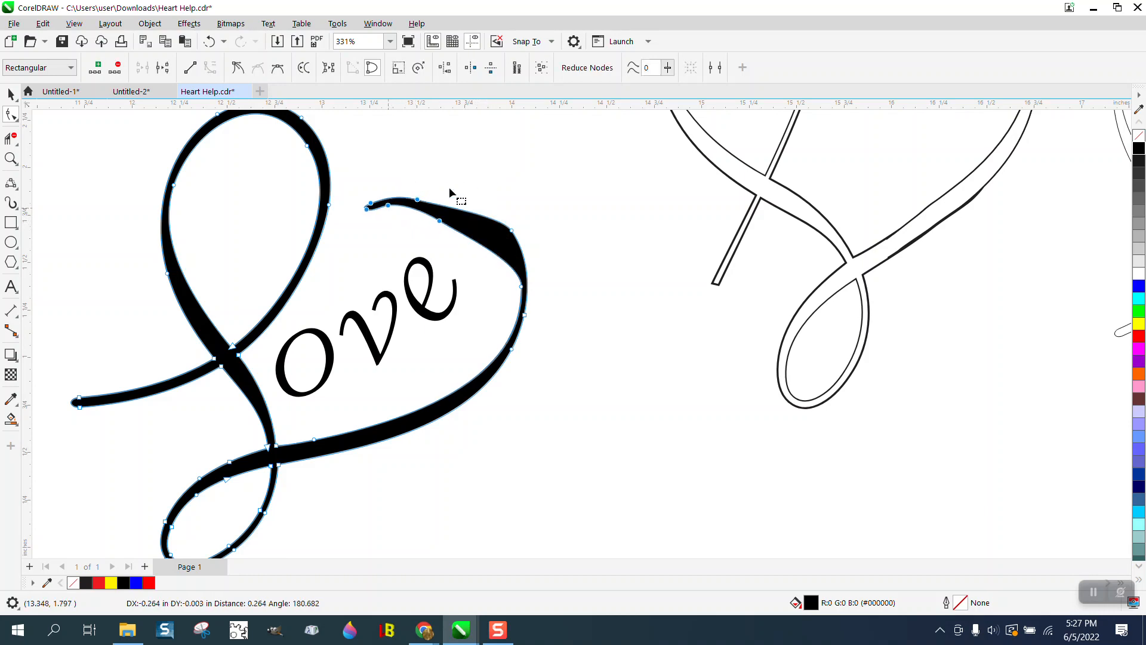
Remove the ribbon heart's fill so only its outline shows, and move the right lobe's inner-edge node outward to narrow the band
{"action": "left_click", "coordinate": [1139, 136]}
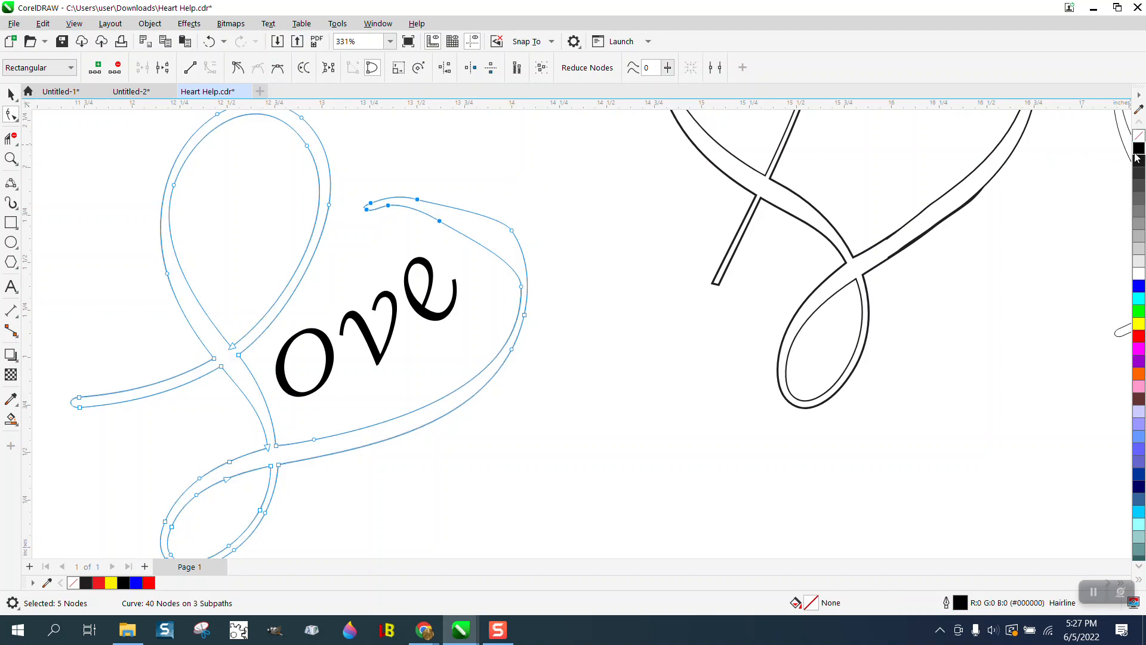
{"action": "left_click", "coordinate": [503, 205]}
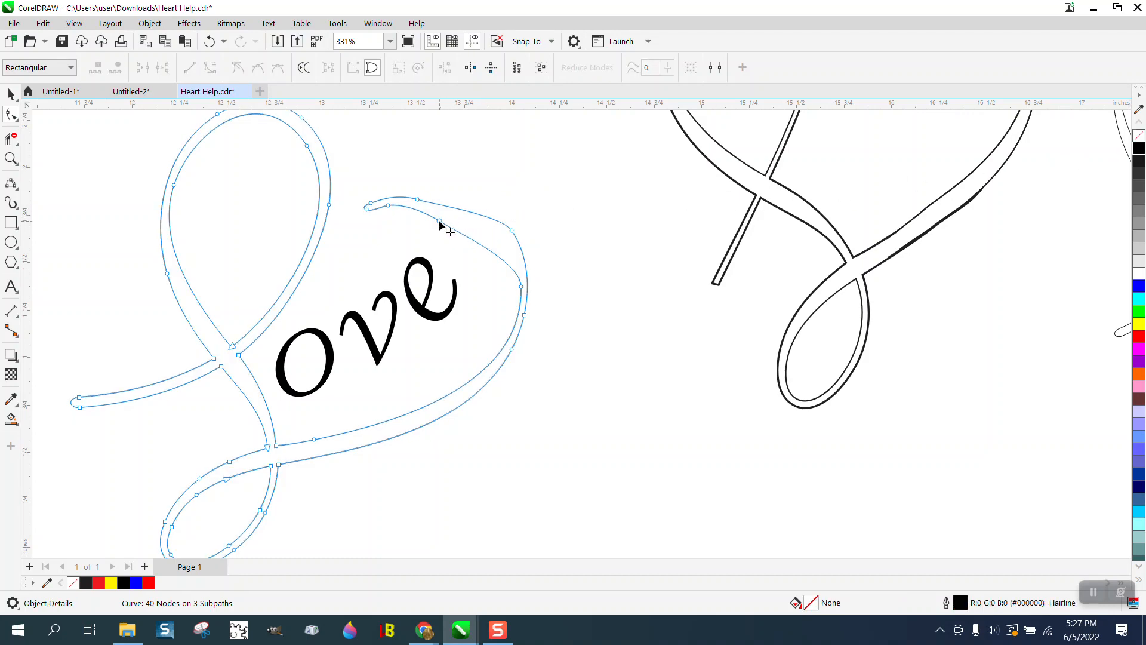
{"action": "left_click_drag", "start_coordinate": [440, 224], "coordinate": [490, 232]}
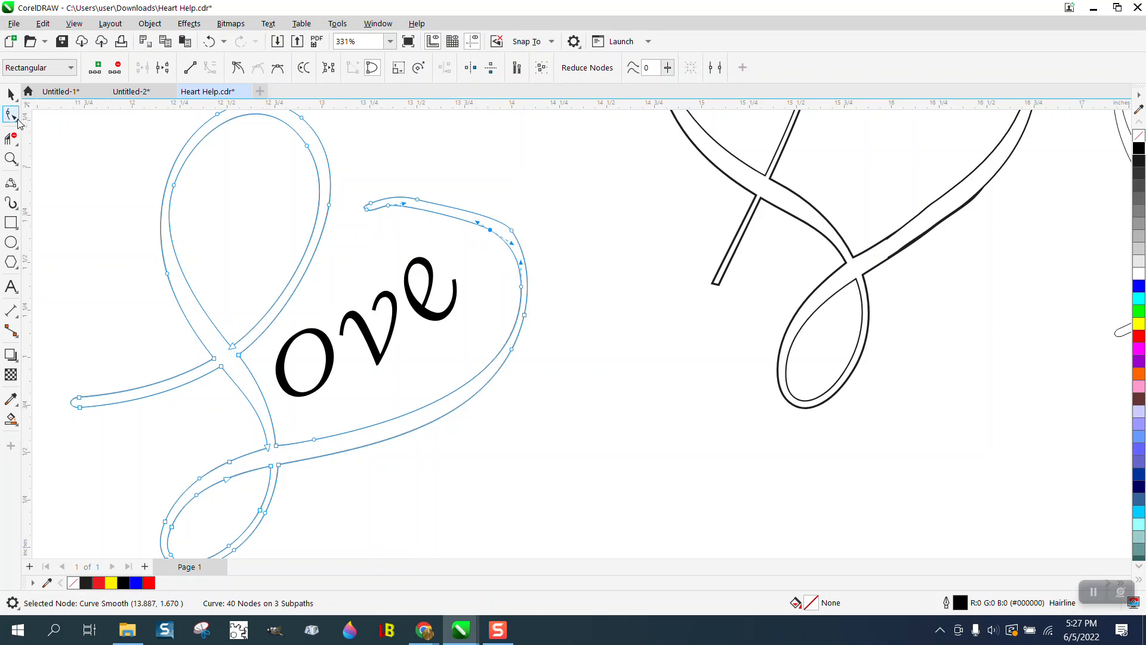
Smooth the reshaped upper part of the right lobe with the Smooth tool, enlarging the nib to 0.65 inches
{"action": "left_click", "coordinate": [14, 122]}
{"action": "left_click", "coordinate": [43, 135]}
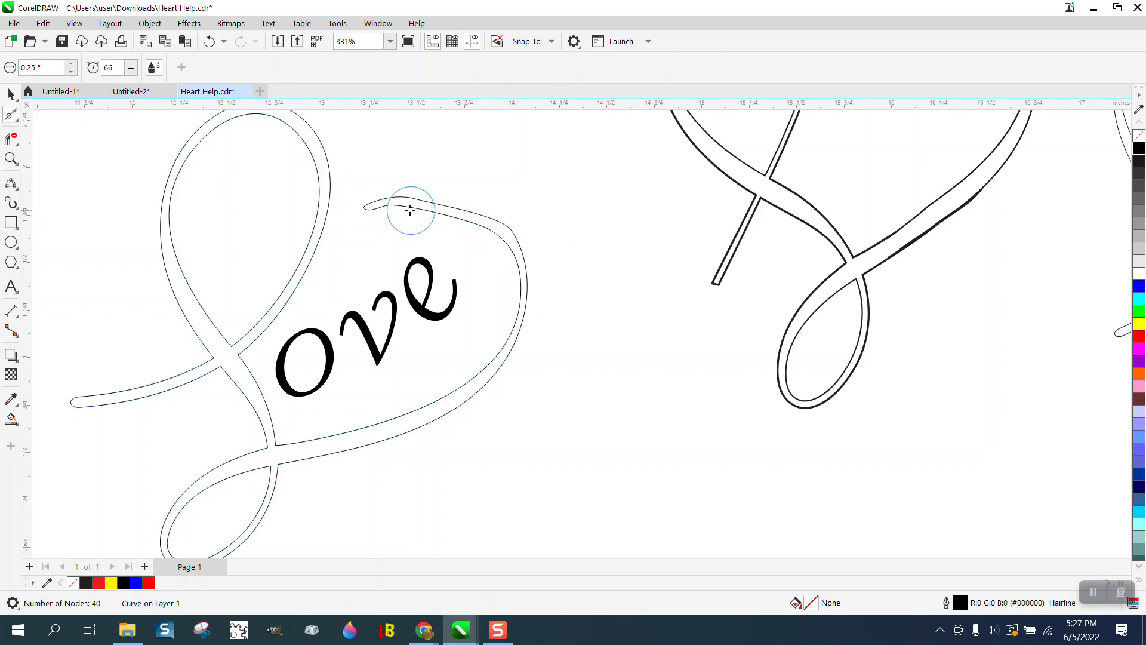
{"action": "mouse_move", "coordinate": [385, 198]}
{"action": "left_mouse_down"}
{"action": "mouse_move", "coordinate": [473, 225]}
{"action": "mouse_move", "coordinate": [525, 258]}
{"action": "left_mouse_up"}
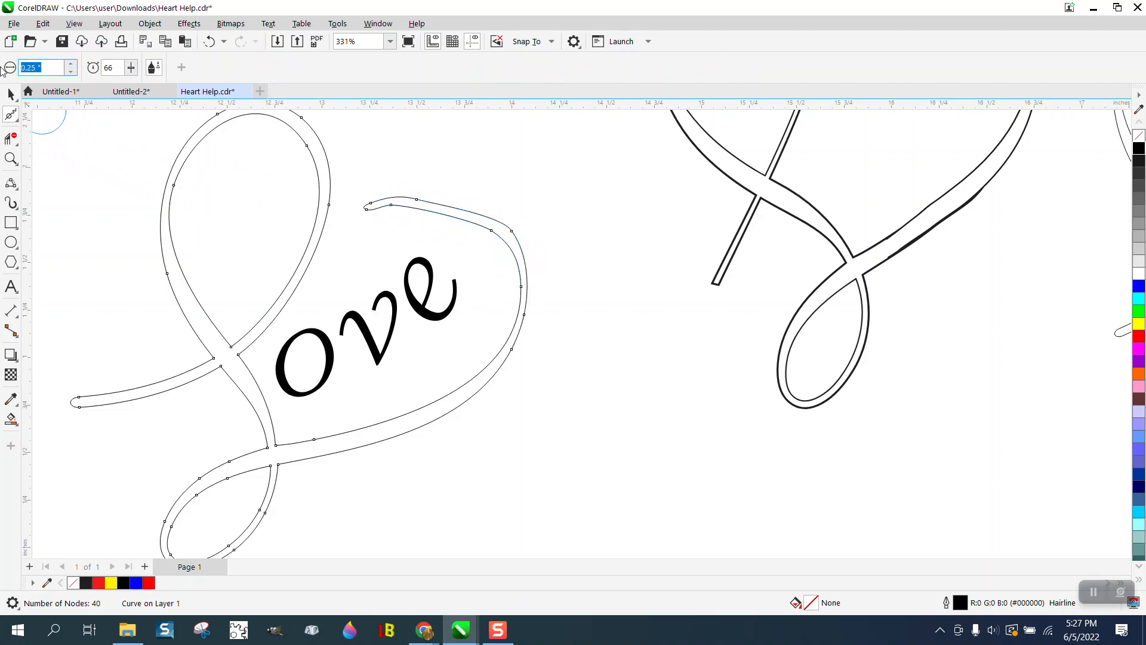
{"action": "type", "text": "0.65"}
{"action": "key", "text": "Return"}
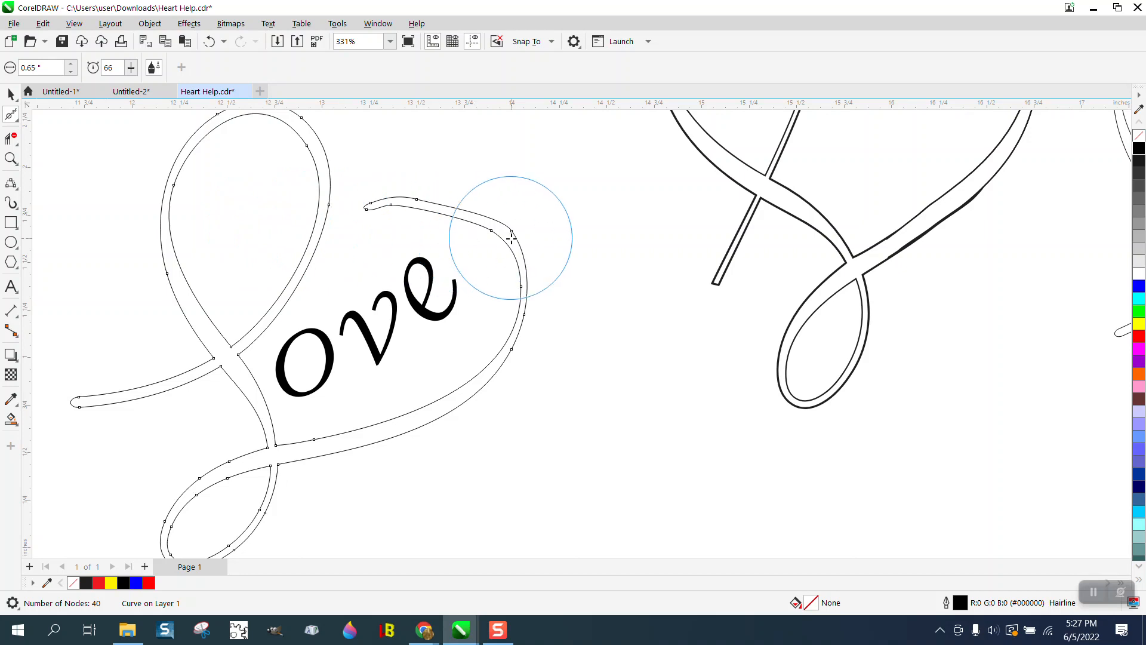
{"action": "mouse_move", "coordinate": [511, 238]}
{"action": "left_mouse_down"}
{"action": "mouse_move", "coordinate": [382, 210]}
{"action": "mouse_move", "coordinate": [511, 253]}
{"action": "mouse_move", "coordinate": [524, 274]}
{"action": "mouse_move", "coordinate": [447, 327]}
{"action": "mouse_move", "coordinate": [501, 240]}
{"action": "mouse_move", "coordinate": [548, 281]}
{"action": "left_mouse_up"}
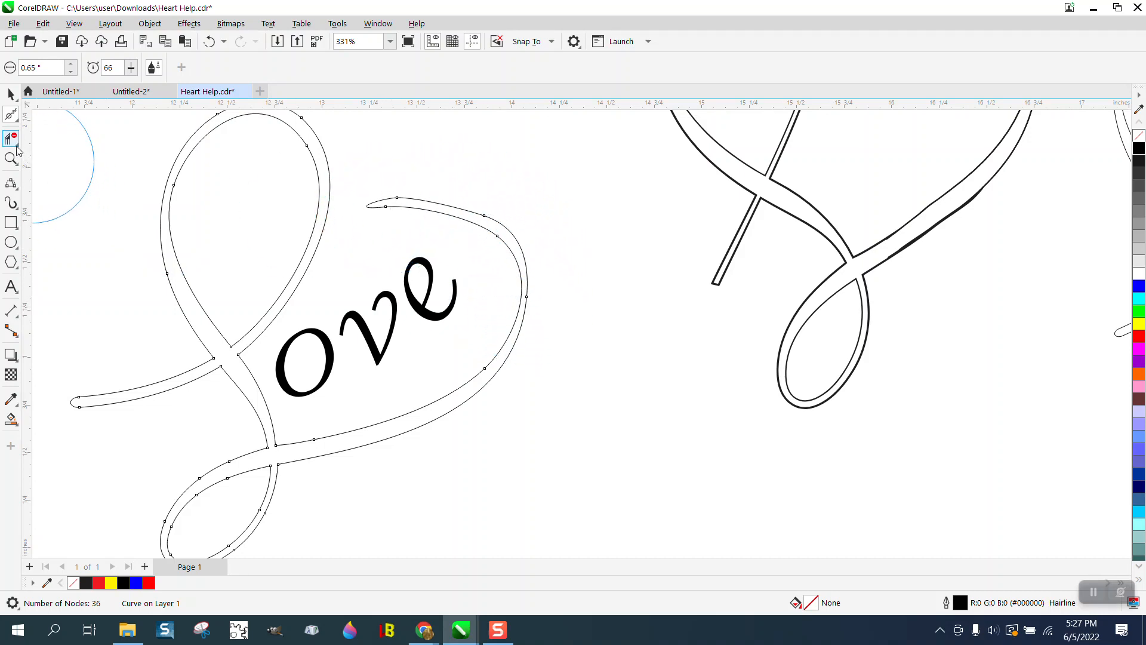
Draw a 2-point line across the right lobe and delete the ribbon segments above it with Virtual Segment Delete
{"action": "left_click", "coordinate": [13, 184]}
{"action": "left_click", "coordinate": [17, 189]}
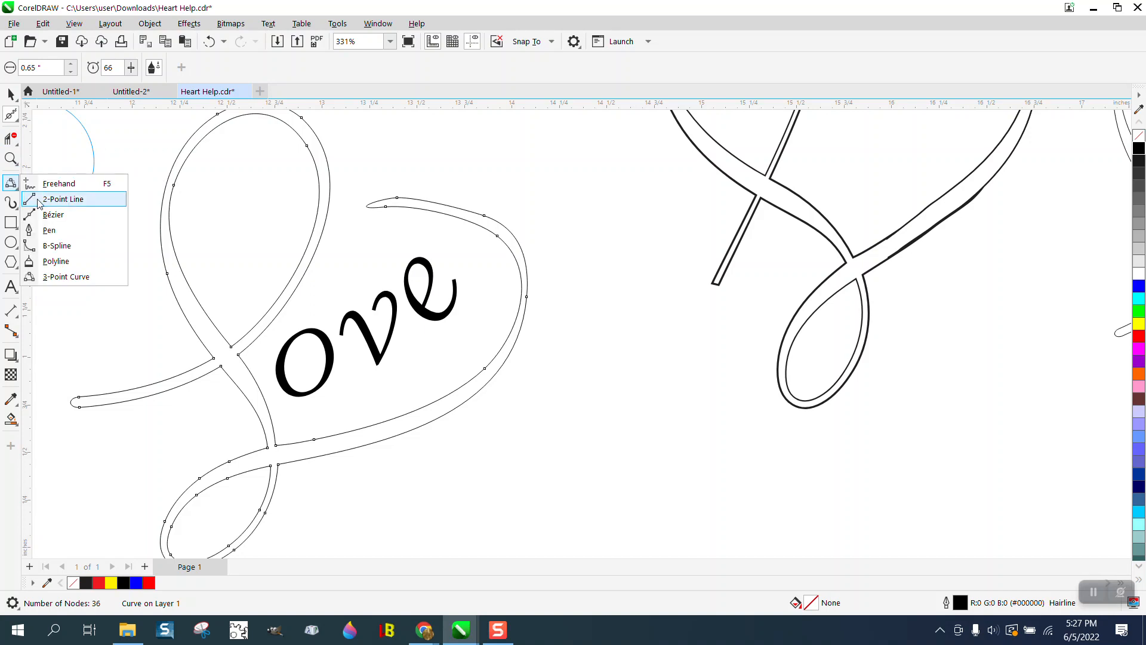
{"action": "left_click", "coordinate": [62, 200]}
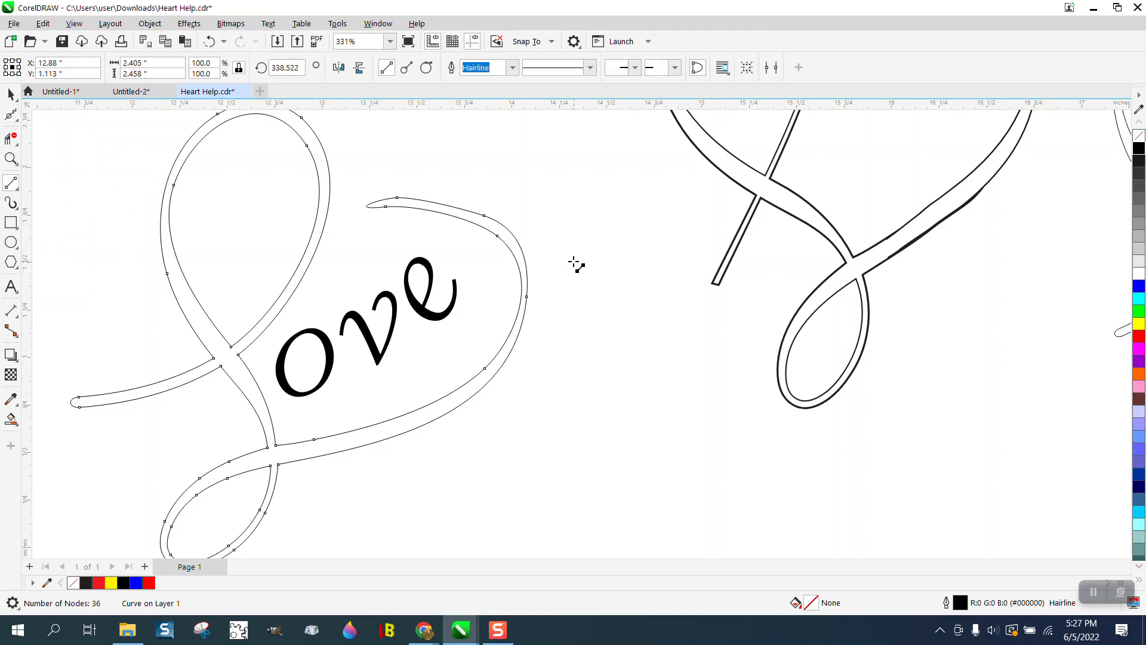
{"action": "left_click_drag", "start_coordinate": [564, 259], "coordinate": [484, 293]}
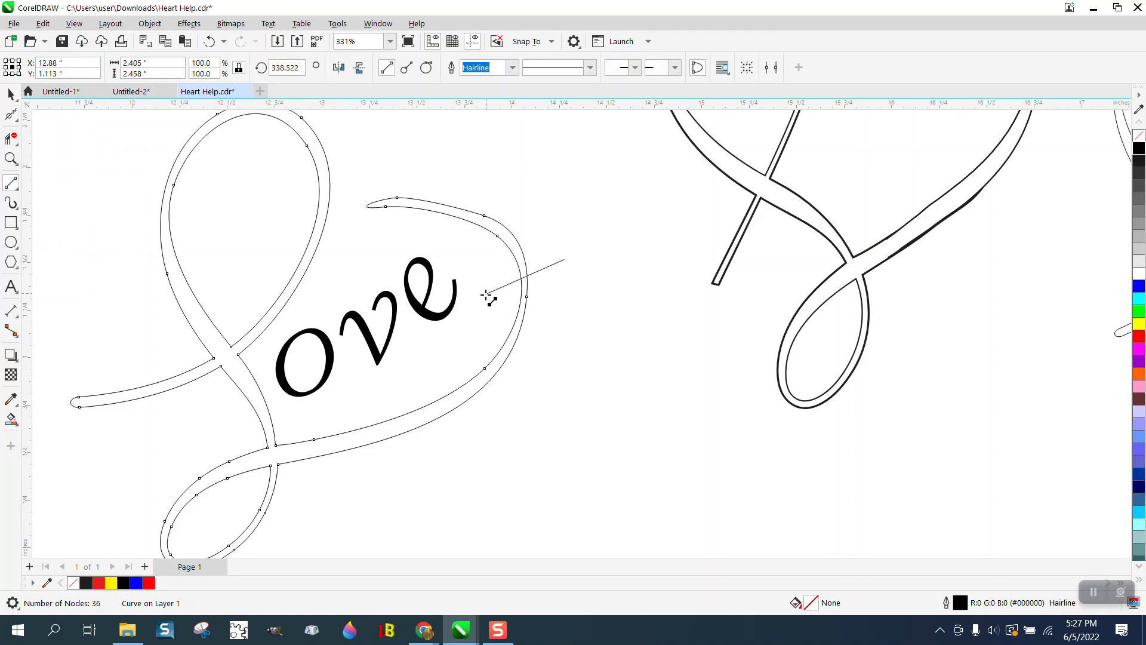
{"action": "left_click", "coordinate": [11, 139]}
{"action": "left_click_drag", "start_coordinate": [494, 200], "coordinate": [467, 243]}
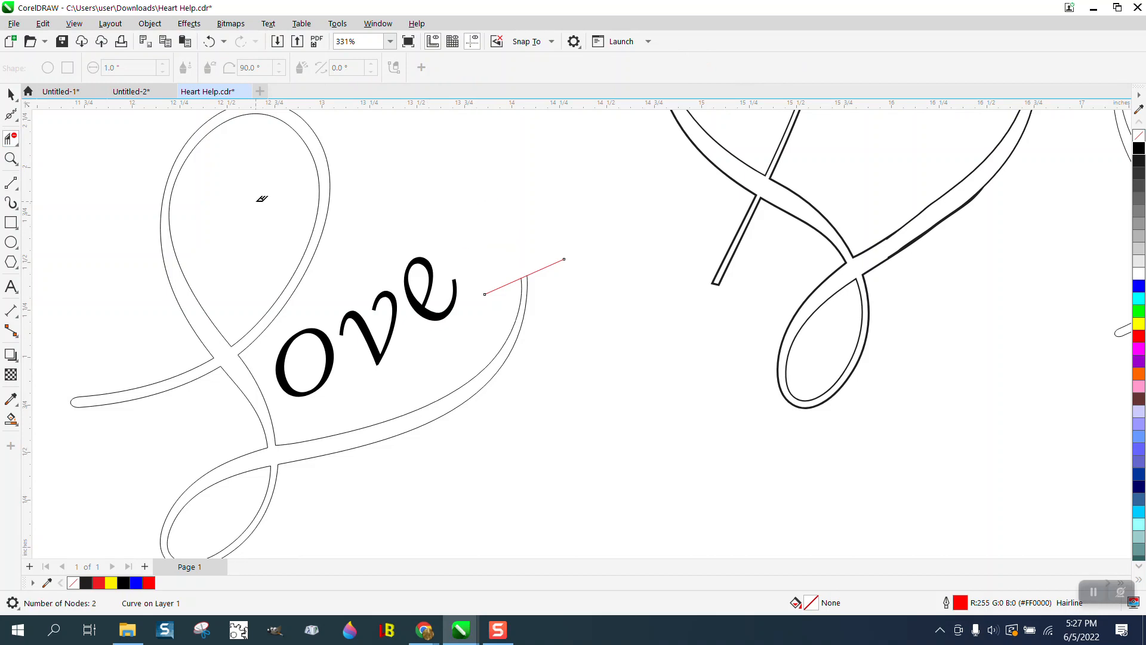
Draw a 3-point curve about 0.81 by 0.46 inches from the cut ribbon end toward the upper loop
{"action": "left_click", "coordinate": [18, 191]}
{"action": "left_click", "coordinate": [60, 277]}
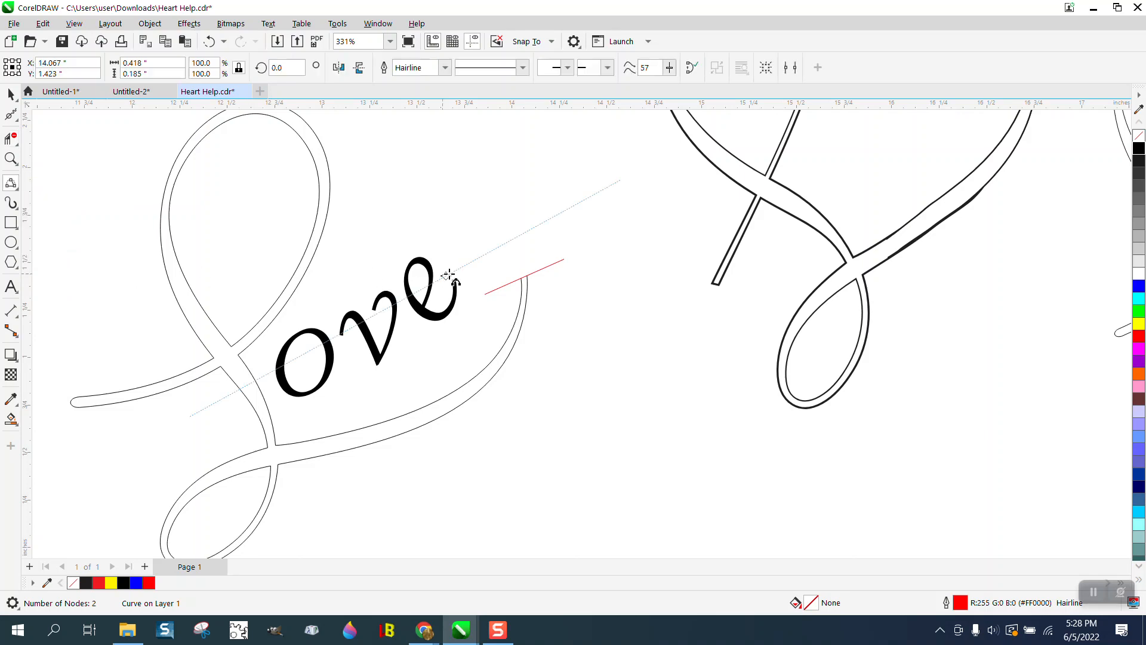
{"action": "left_click_drag", "start_coordinate": [523, 275], "coordinate": [371, 190]}
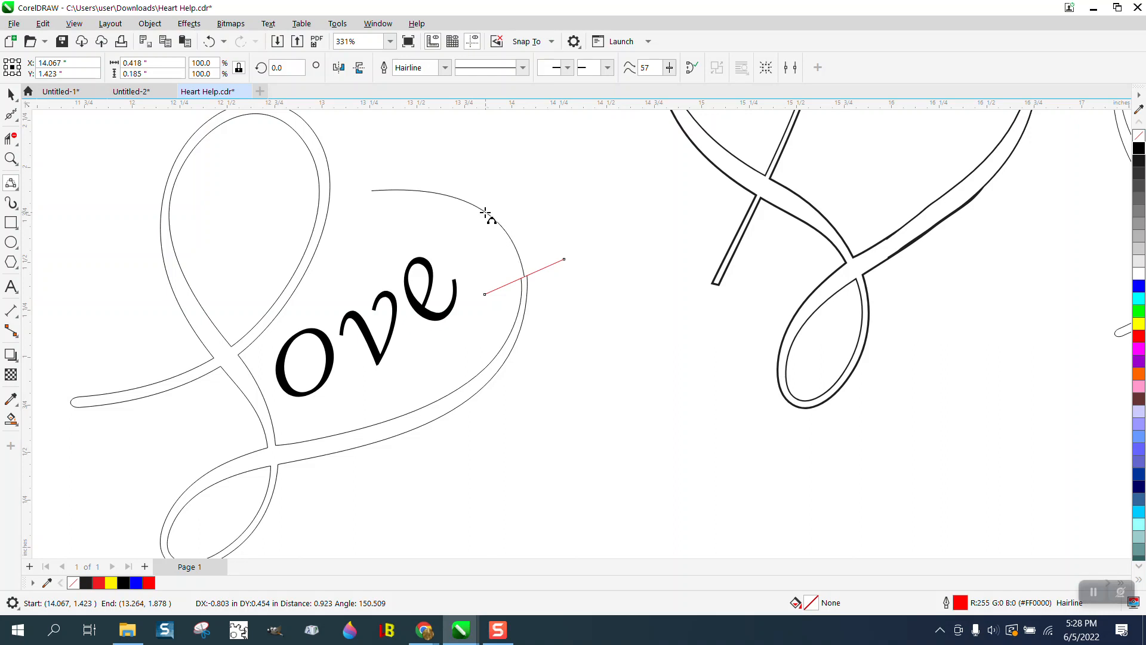
{"action": "left_click", "coordinate": [505, 220]}
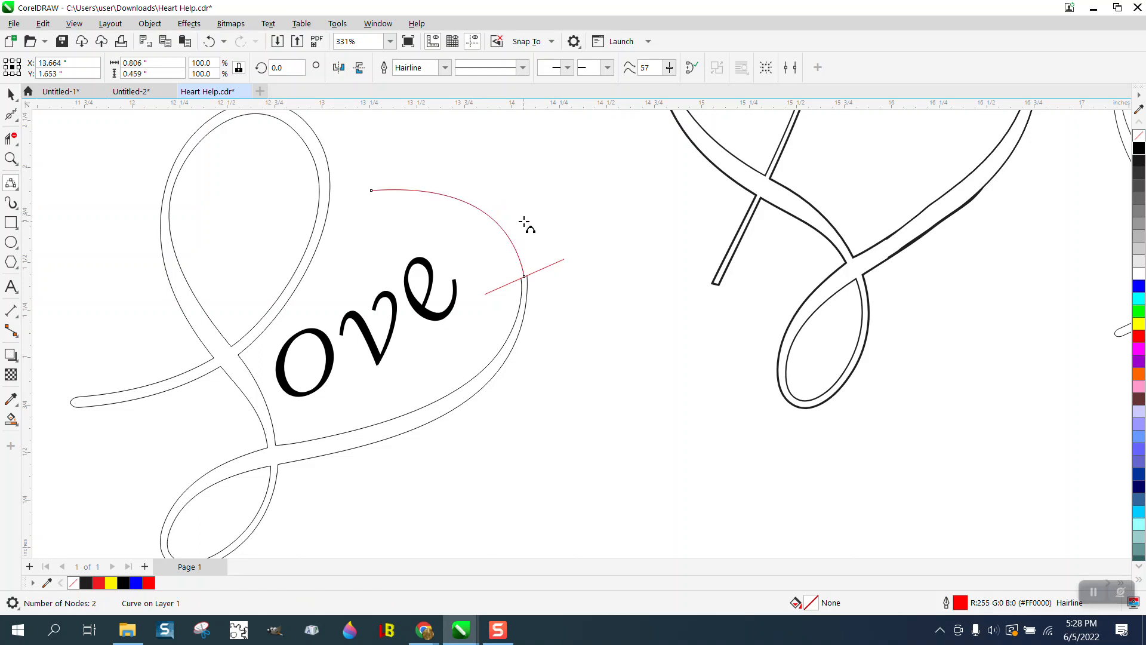
Set the new curve's outline width to 3.0 pt after trying 4.0 pt
{"action": "left_click", "coordinate": [444, 68]}
{"action": "left_click", "coordinate": [409, 160]}
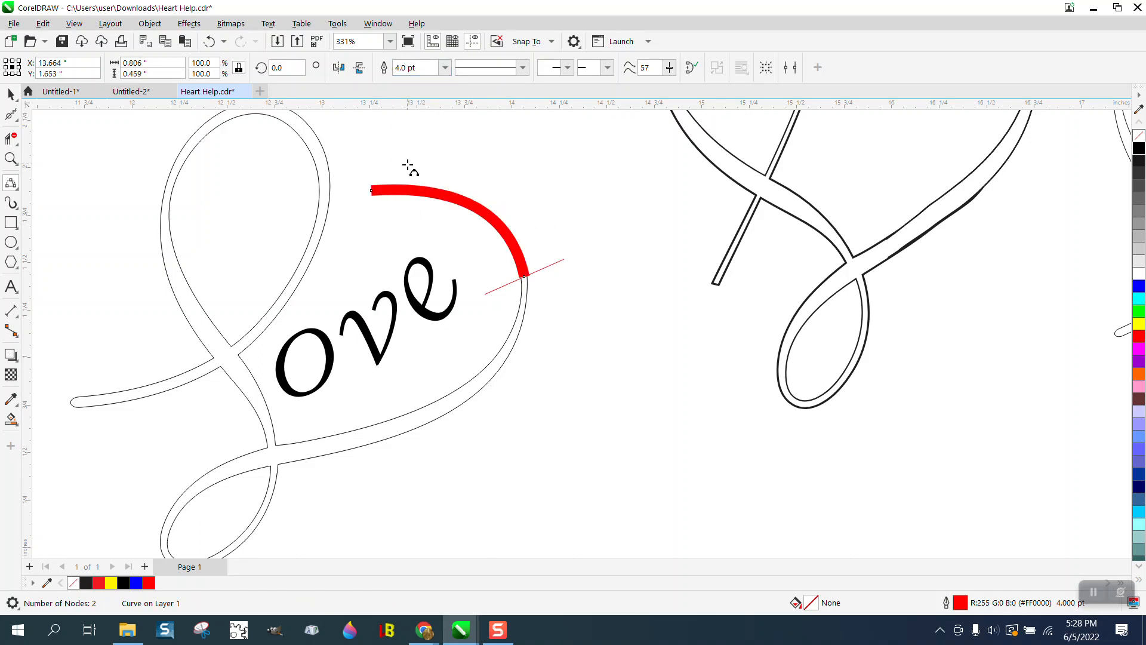
{"action": "left_click", "coordinate": [445, 67]}
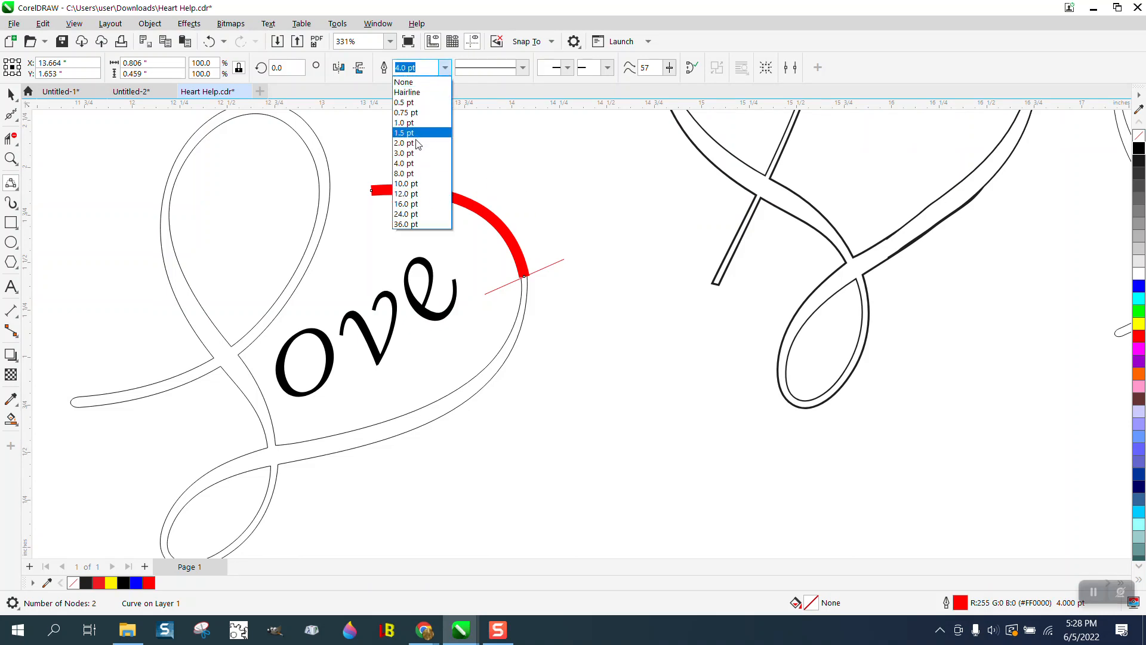
{"action": "left_click", "coordinate": [412, 154]}
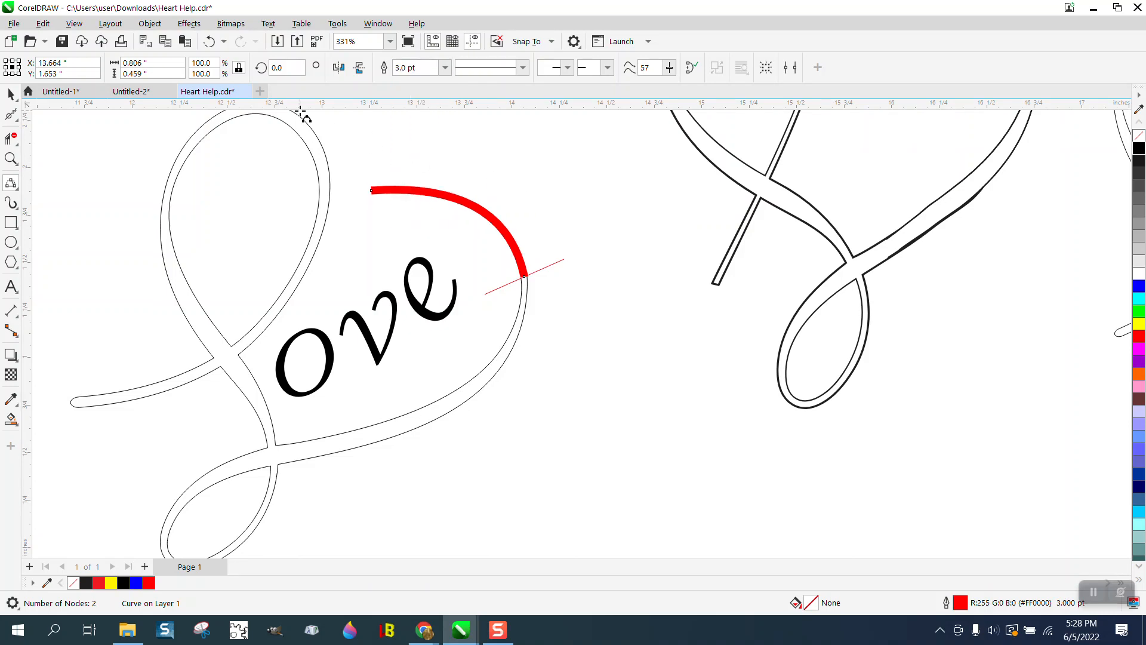
Convert the thick curve's outline to an object and give it no fill with a black outline
{"action": "left_click", "coordinate": [150, 23]}
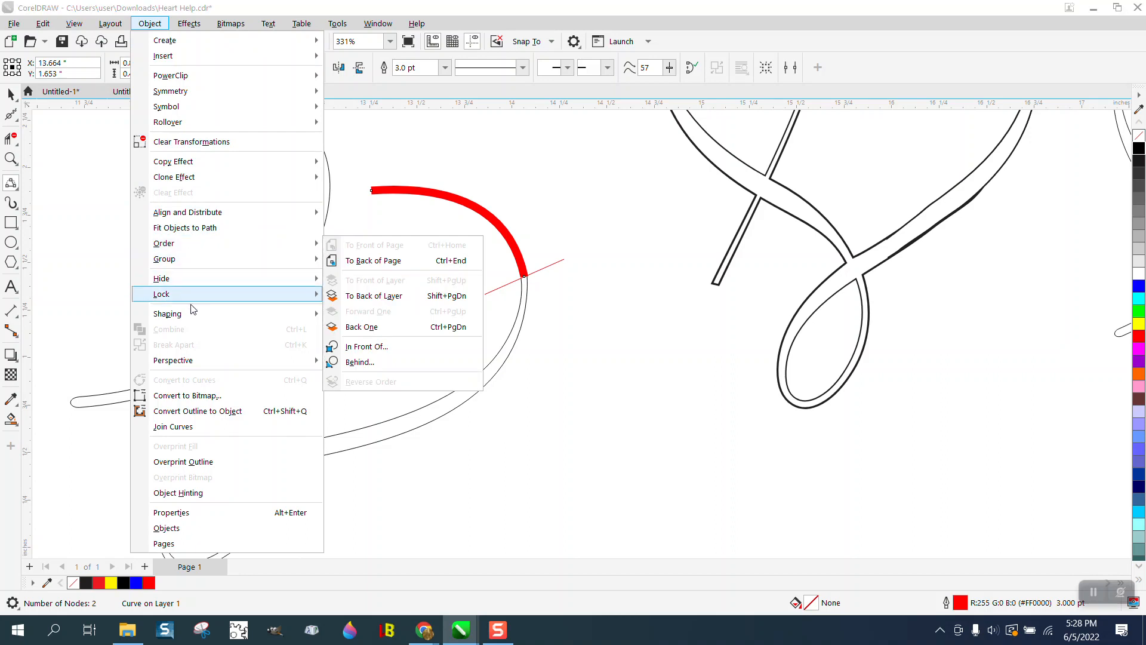
{"action": "left_click", "coordinate": [219, 411]}
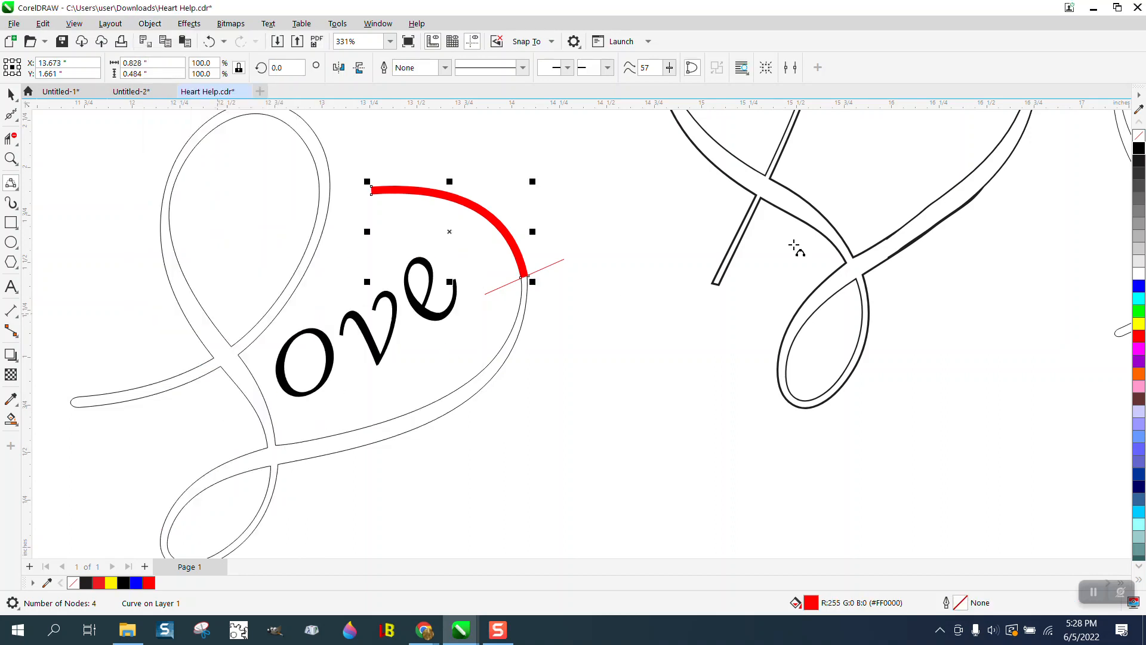
{"action": "left_click", "coordinate": [1139, 138]}
{"action": "right_click", "coordinate": [1139, 148]}
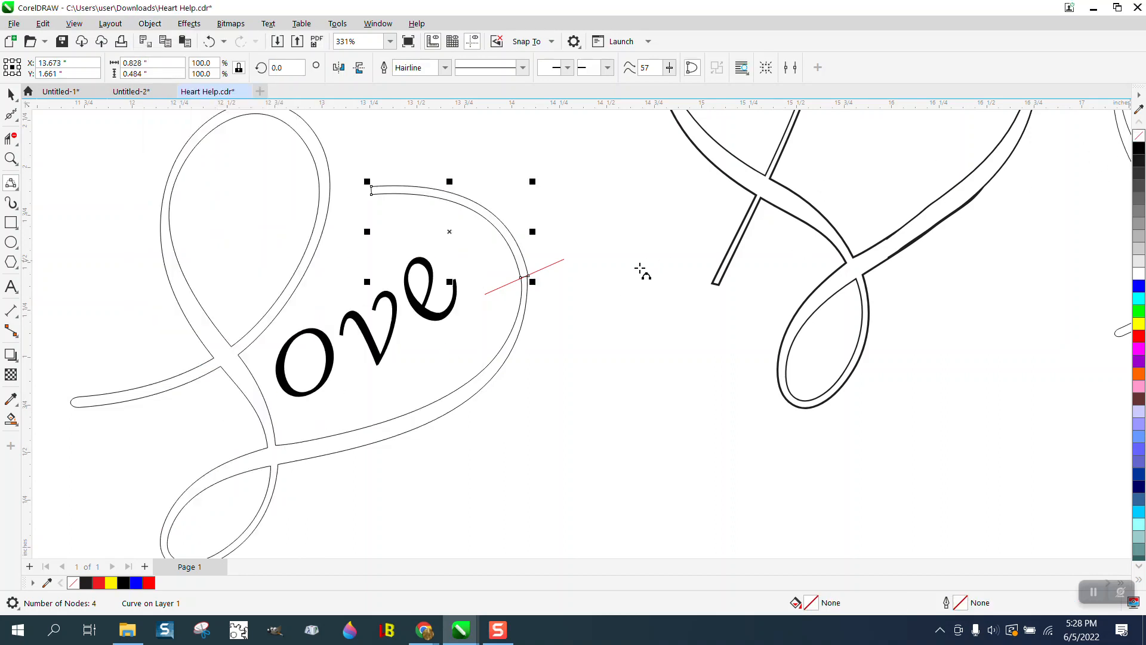
Delete the red cutting line that crosses the join on the right lobe
{"action": "left_click", "coordinate": [11, 158]}
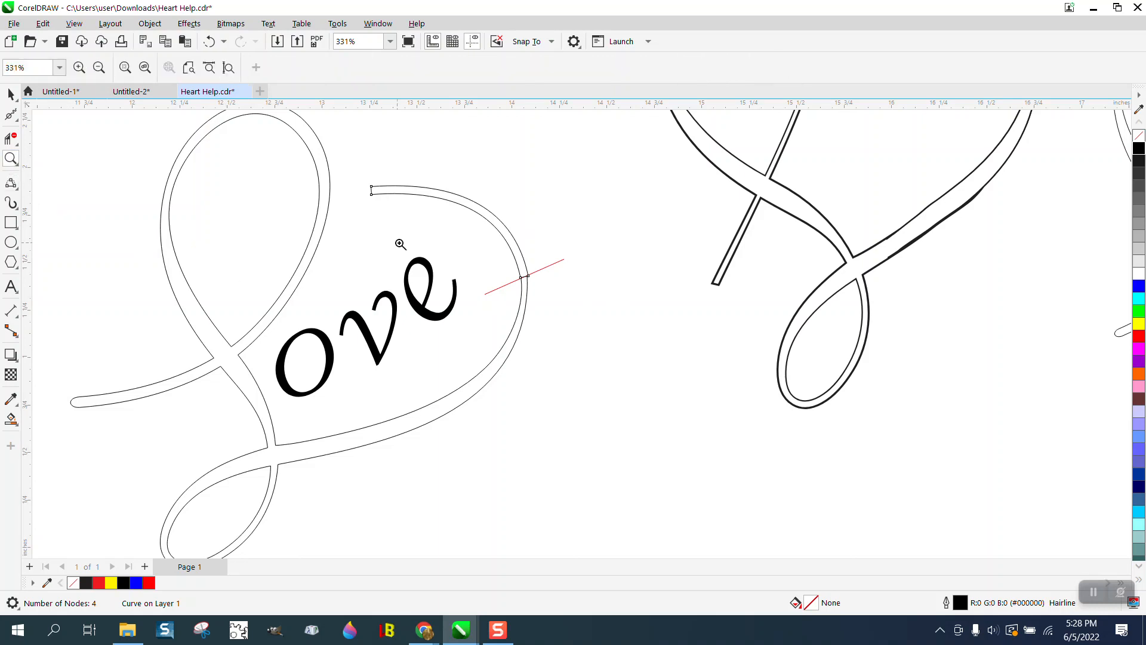
{"action": "left_click_drag", "start_coordinate": [443, 240], "coordinate": [583, 325]}
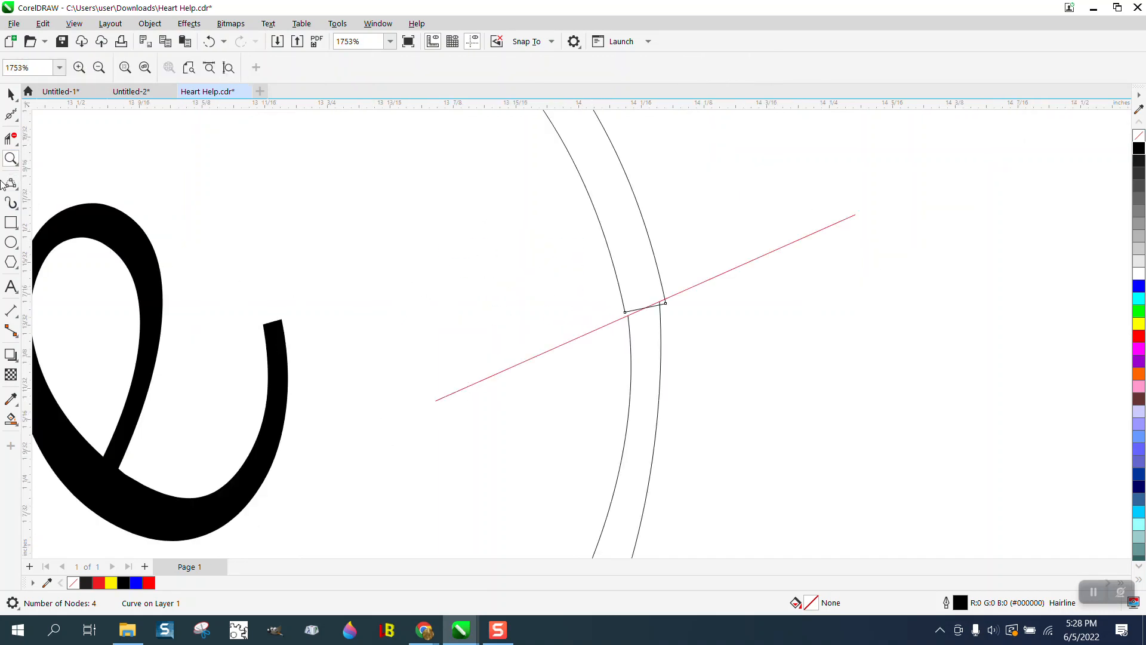
{"action": "left_click_drag", "start_coordinate": [532, 277], "coordinate": [764, 358]}
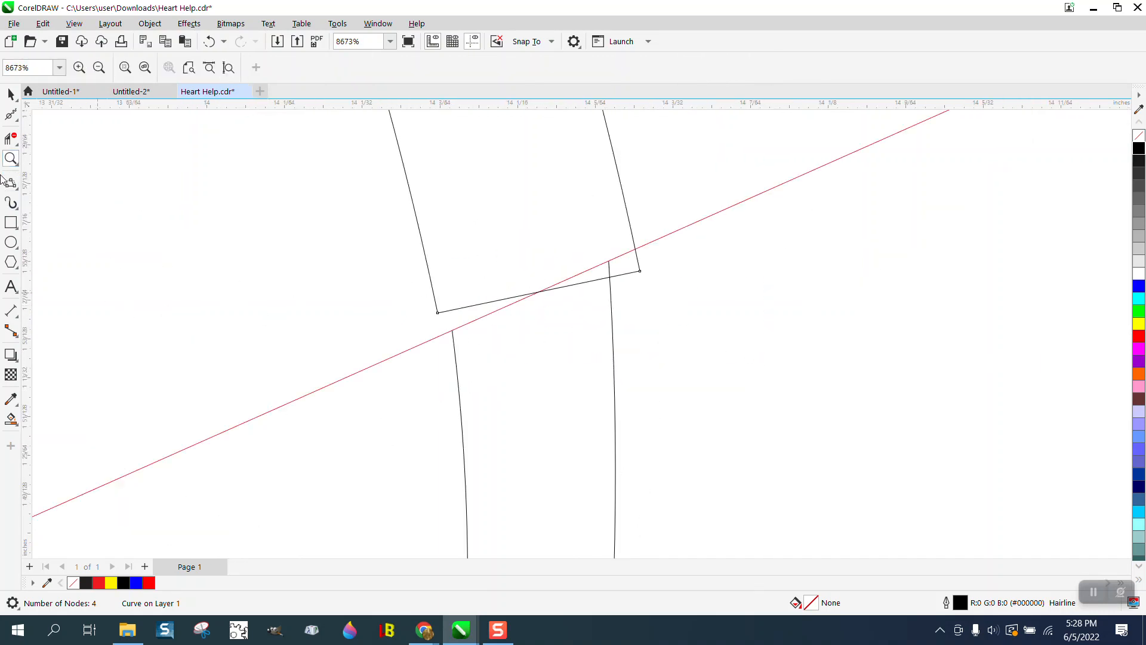
{"action": "left_click", "coordinate": [692, 223]}
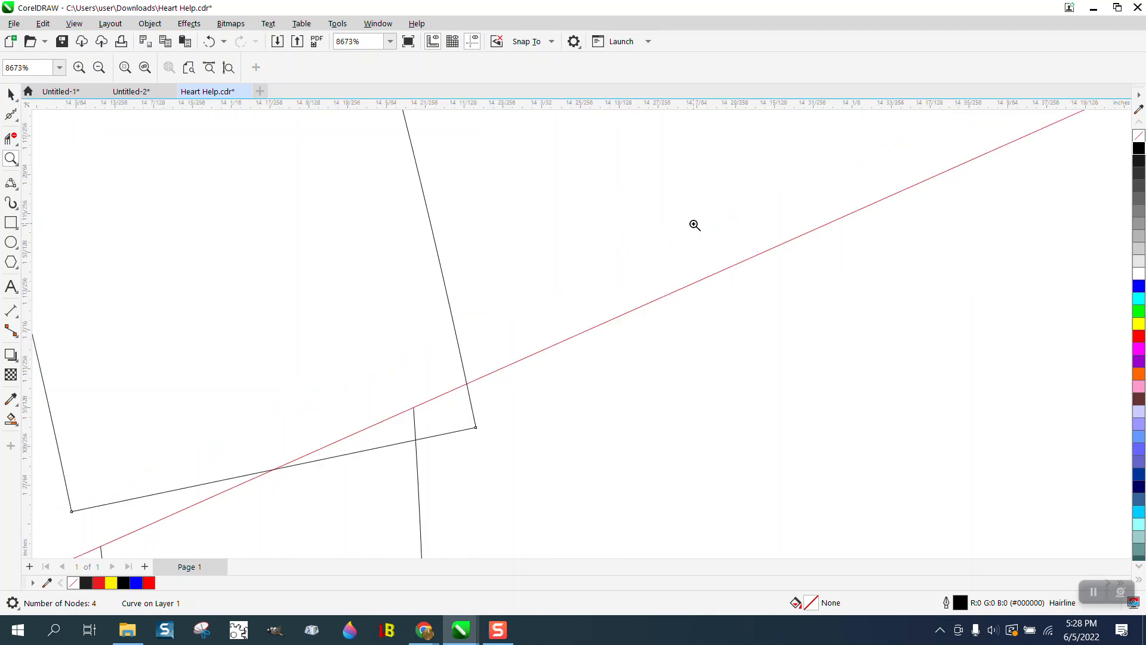
{"action": "left_click", "coordinate": [209, 42]}
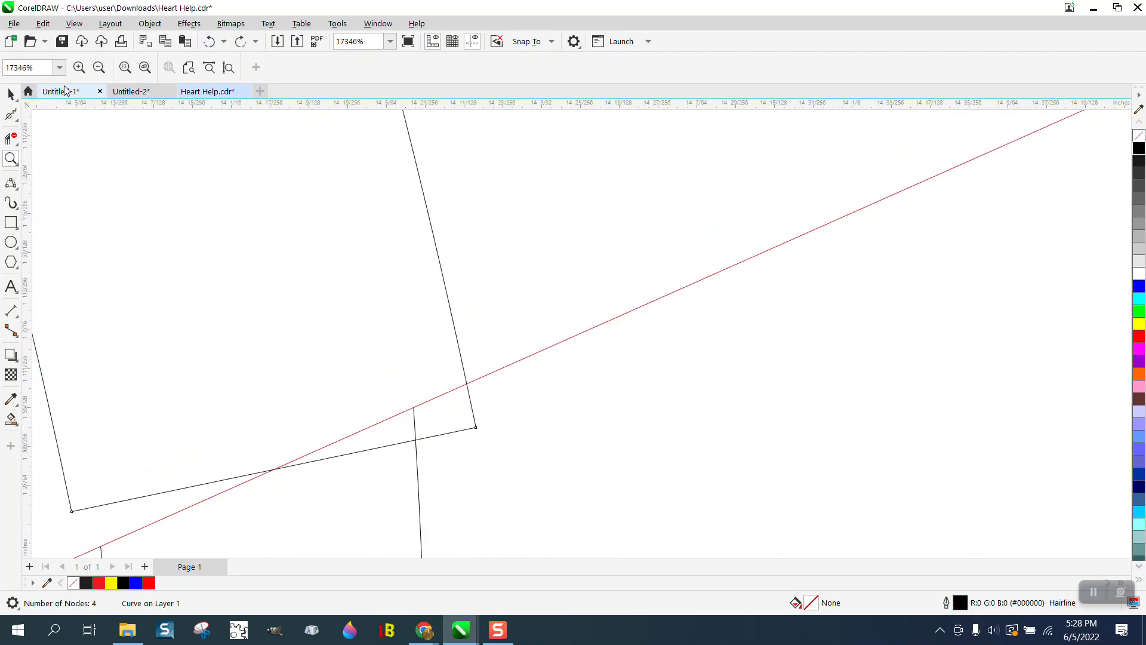
{"action": "left_click", "coordinate": [8, 97]}
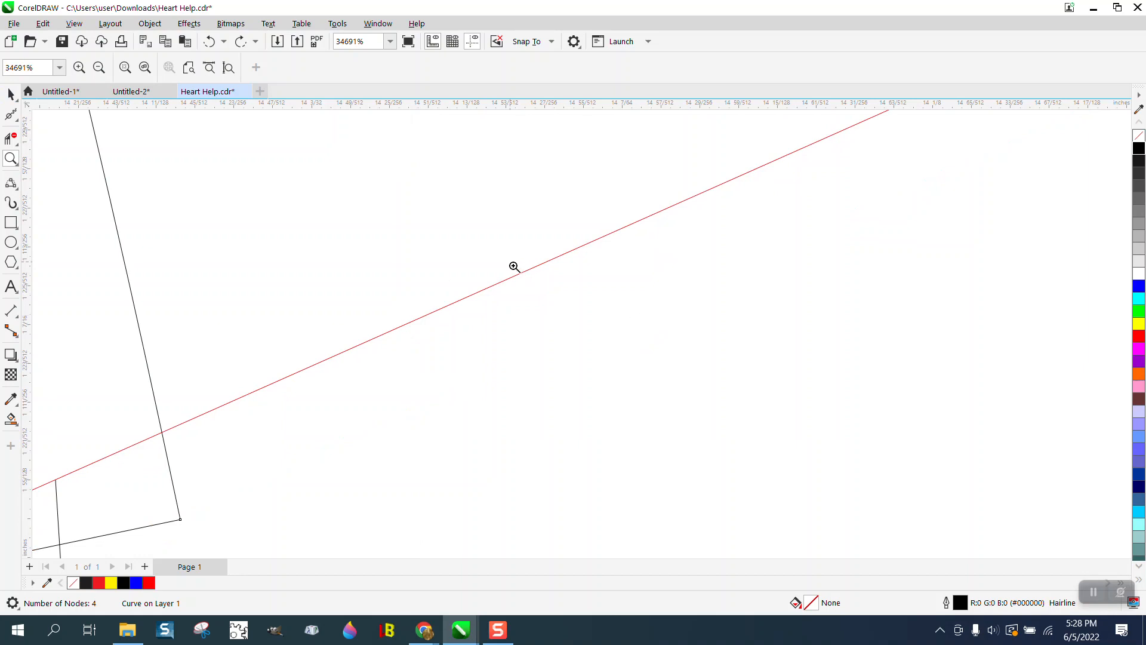
{"action": "scroll", "coordinate": [513, 267], "scroll_direction": "down", "scroll_amount": 2}
{"action": "left_click", "coordinate": [16, 98]}
{"action": "left_click", "coordinate": [515, 272]}
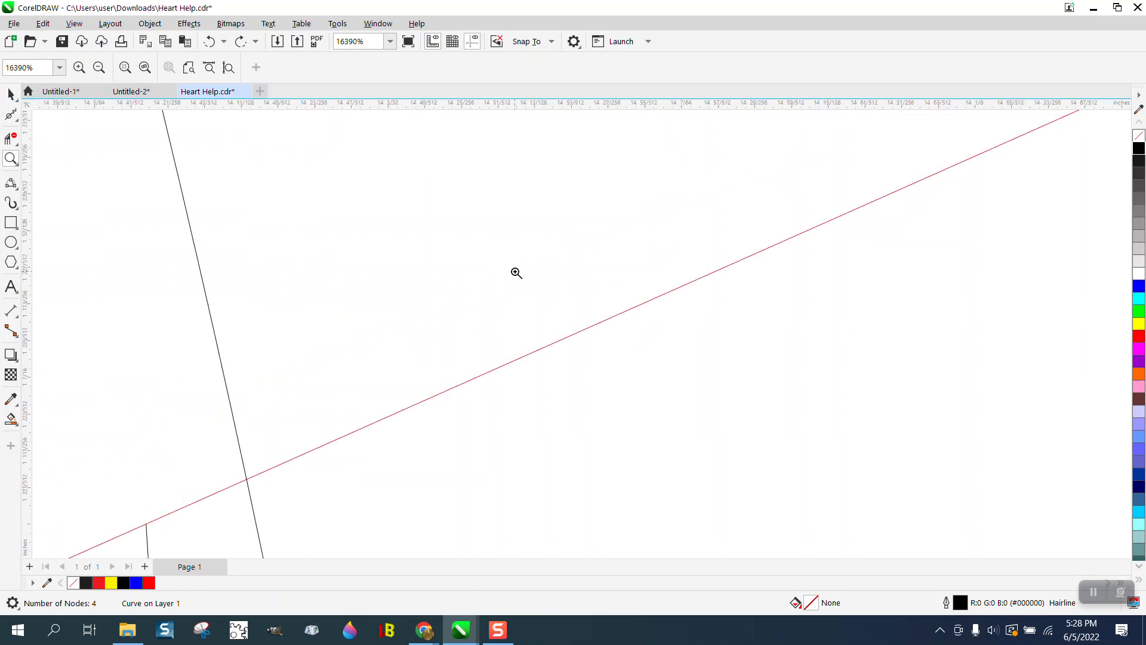
{"action": "scroll", "coordinate": [463, 263], "scroll_direction": "up", "scroll_amount": 1}
{"action": "left_click", "coordinate": [11, 94]}
{"action": "left_click", "coordinate": [492, 332]}
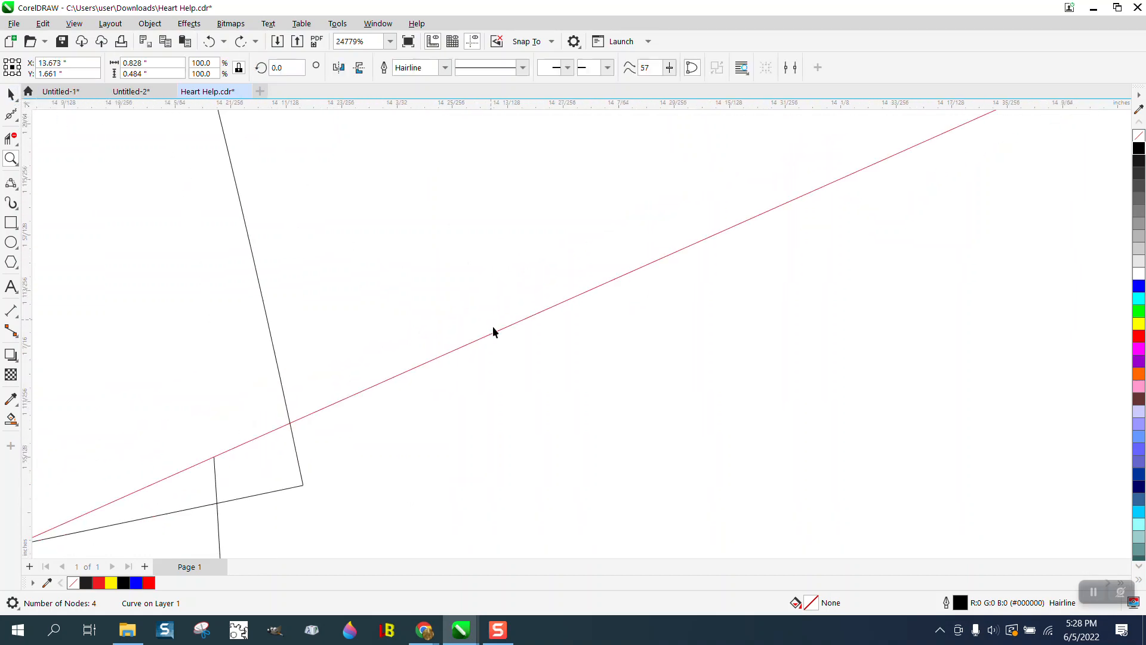
{"action": "key", "text": "Delete"}
{"action": "scroll", "coordinate": [496, 327], "scroll_direction": "down", "scroll_amount": 2}
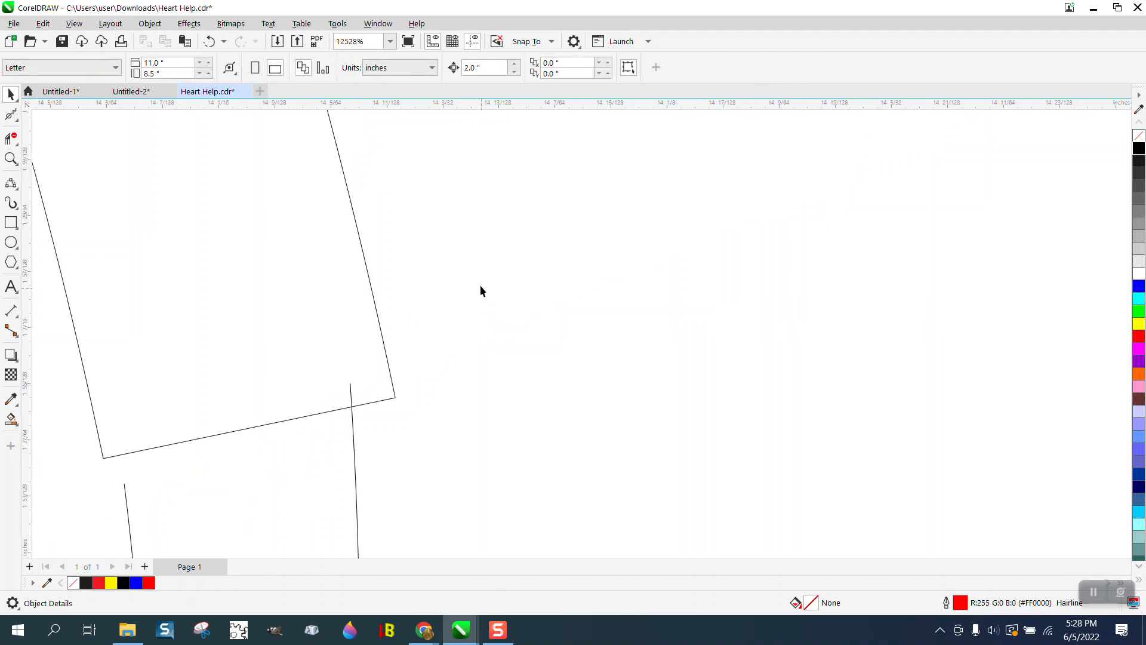
Move the ribbon's two open end nodes onto the lower corners of the new upper curve with the Shape tool
{"action": "scroll", "coordinate": [481, 289], "scroll_direction": "down", "scroll_amount": 1}
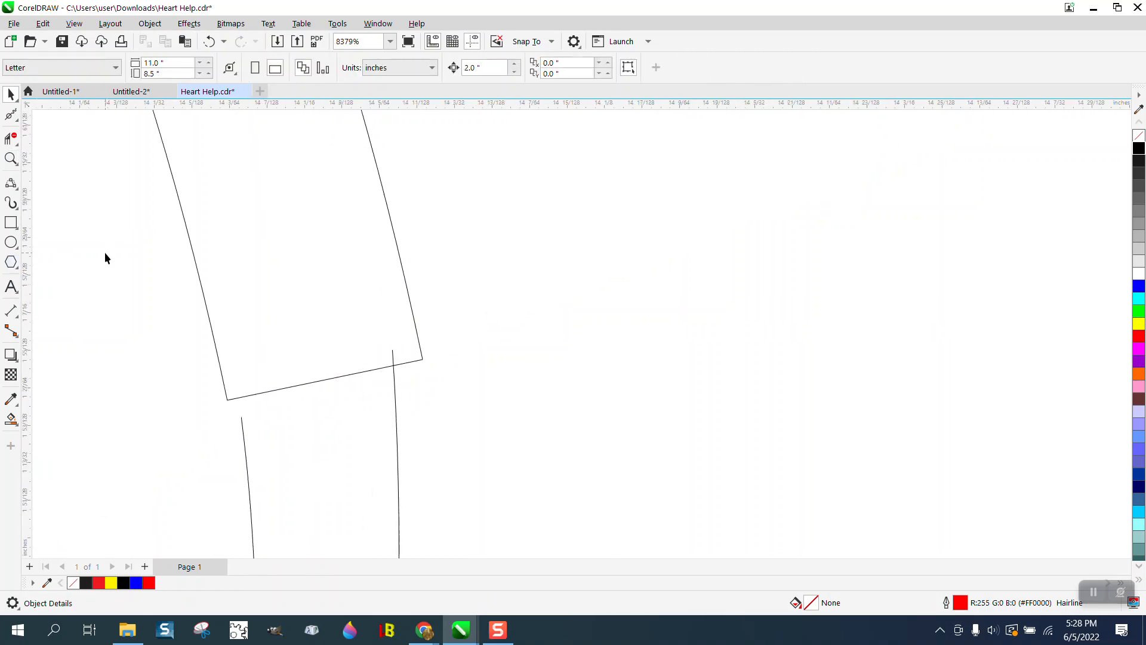
{"action": "left_click", "coordinate": [18, 123]}
{"action": "left_click", "coordinate": [63, 136]}
{"action": "left_click", "coordinate": [17, 125]}
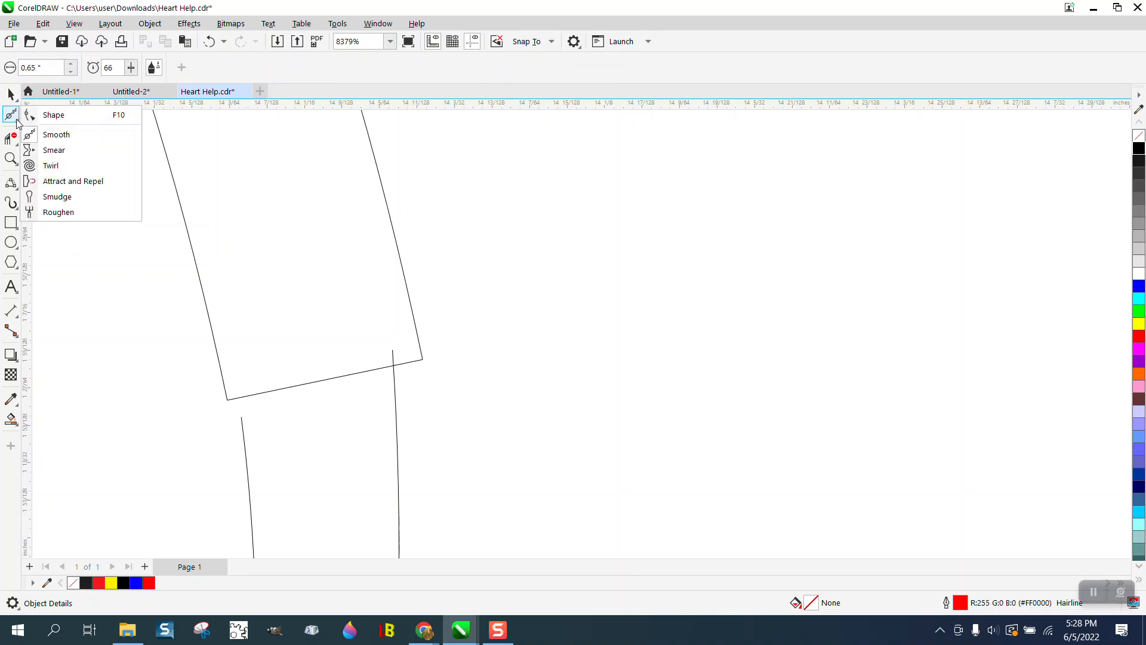
{"action": "left_click", "coordinate": [52, 113]}
{"action": "left_click", "coordinate": [242, 420]}
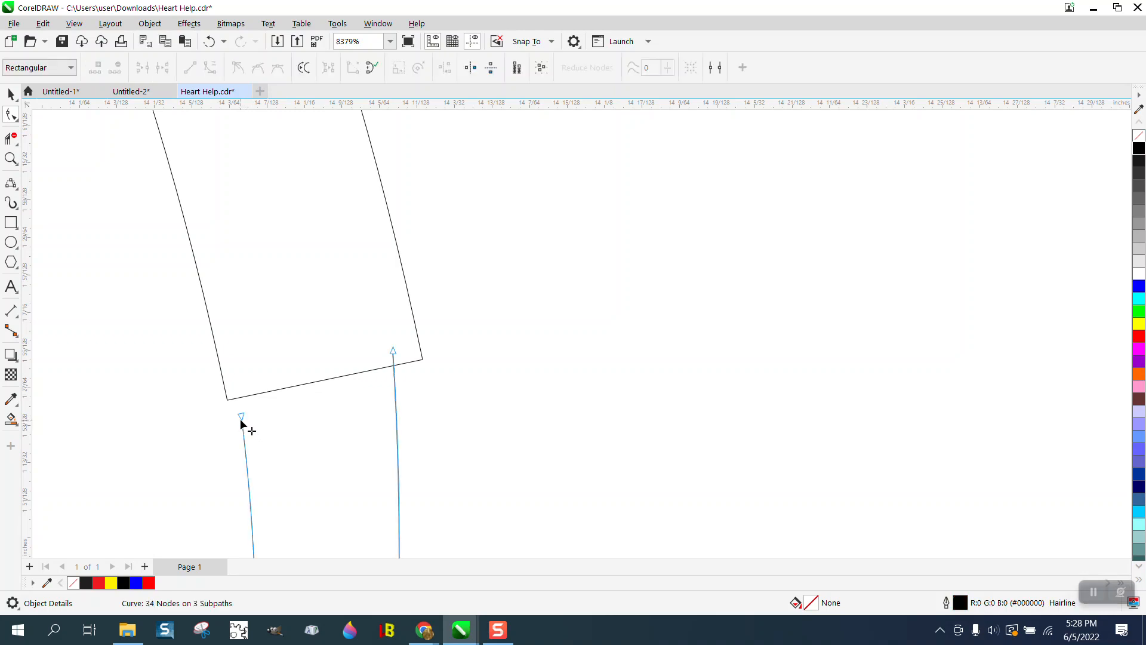
{"action": "left_click_drag", "start_coordinate": [241, 418], "coordinate": [227, 396]}
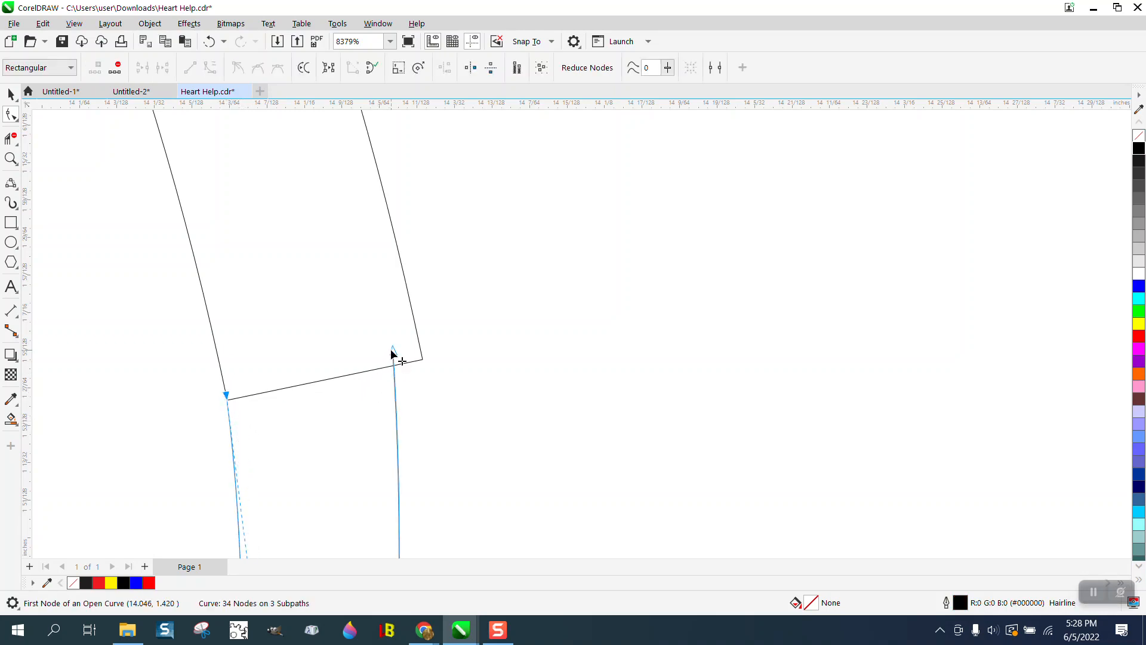
{"action": "left_click_drag", "start_coordinate": [393, 352], "coordinate": [422, 357]}
Delete the surplus node on the ribbon's outer edge below the join and remove the segment crossing the join
{"action": "scroll", "coordinate": [422, 357], "scroll_direction": "down", "scroll_amount": 5}
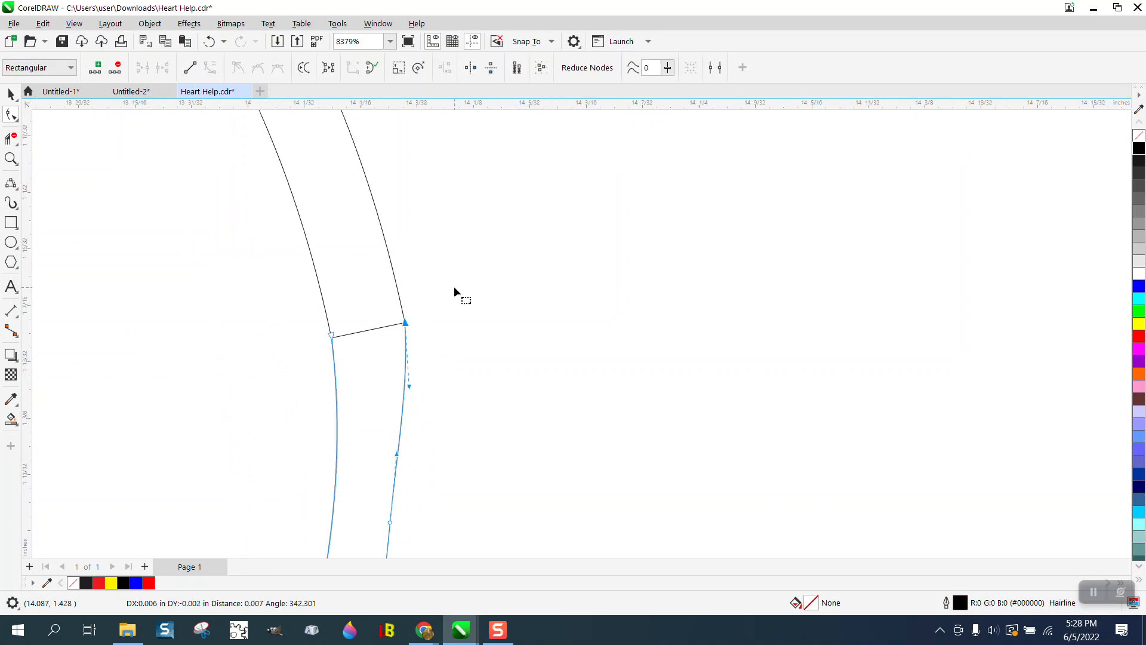
{"action": "left_click", "coordinate": [453, 391]}
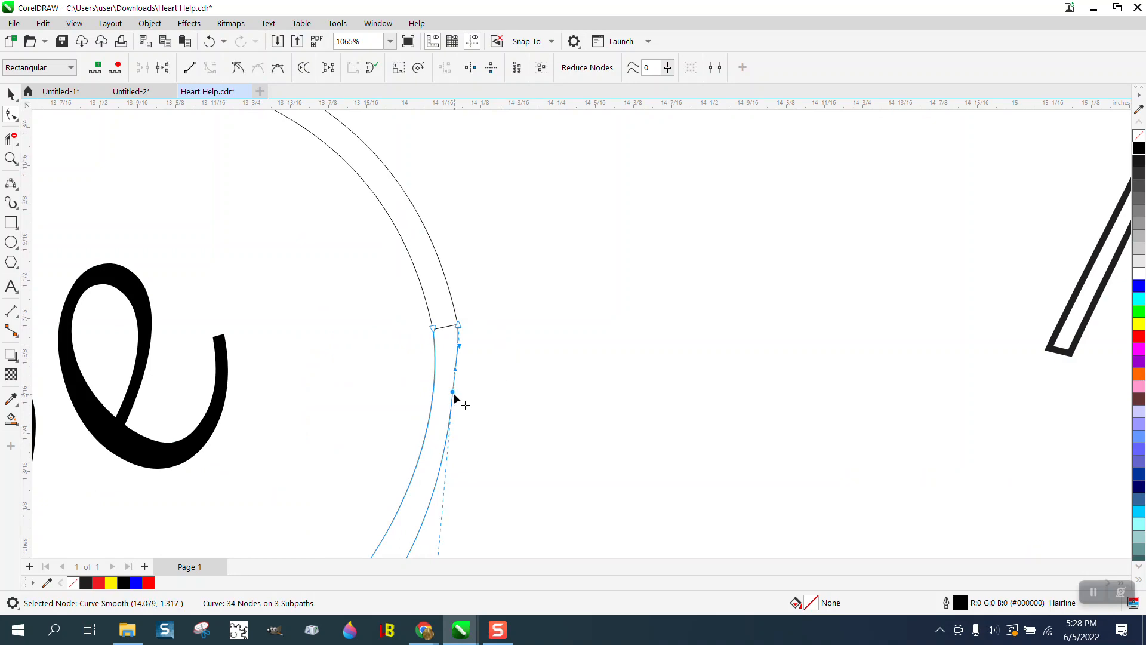
{"action": "key", "text": "Delete"}
{"action": "left_click", "coordinate": [7, 141]}
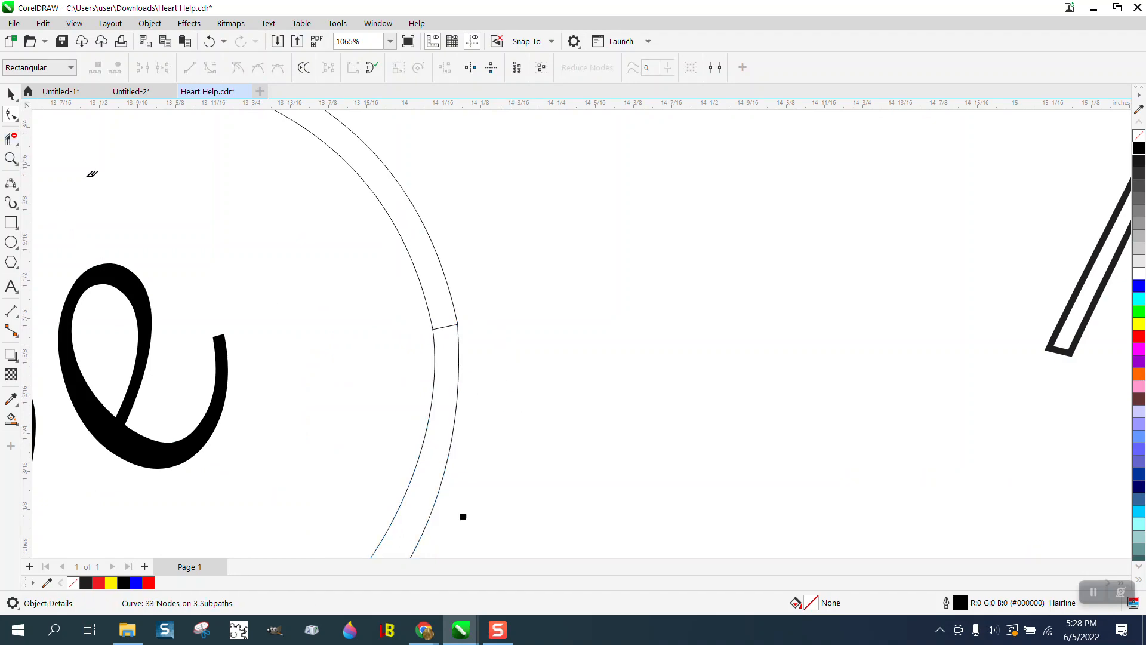
{"action": "scroll", "coordinate": [511, 364], "scroll_direction": "down", "scroll_amount": 2}
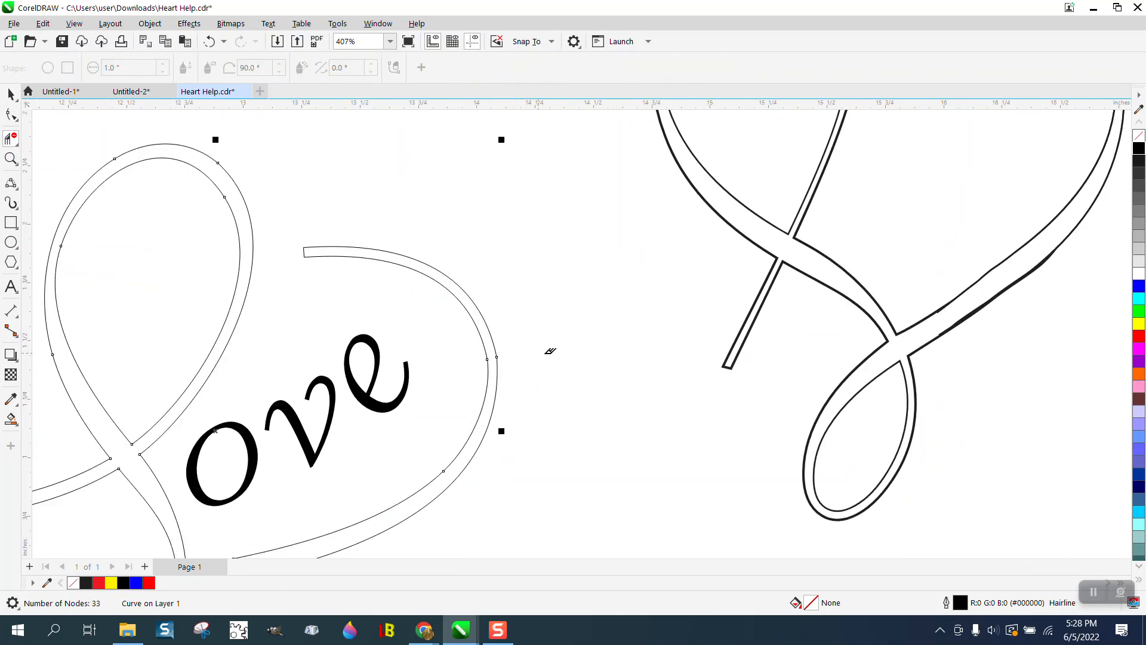
Convert the straight segment at the upper curve's free end to a curve and shape it into a rounded tip
{"action": "left_click", "coordinate": [10, 158]}
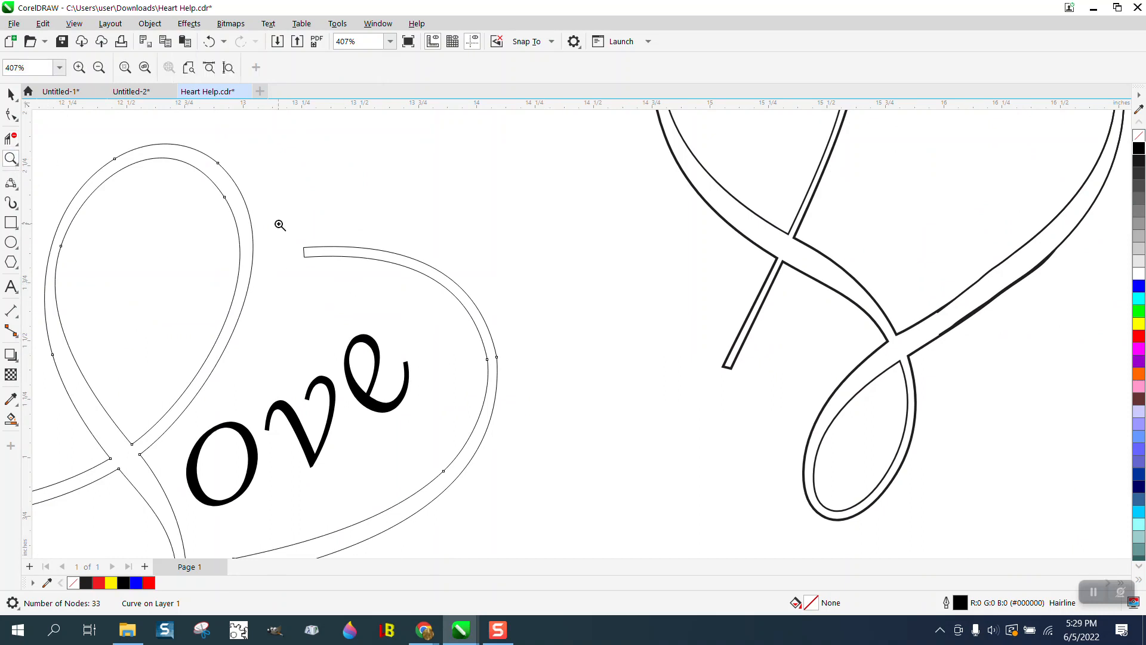
{"action": "left_click_drag", "start_coordinate": [282, 225], "coordinate": [385, 303]}
{"action": "left_click", "coordinate": [13, 117]}
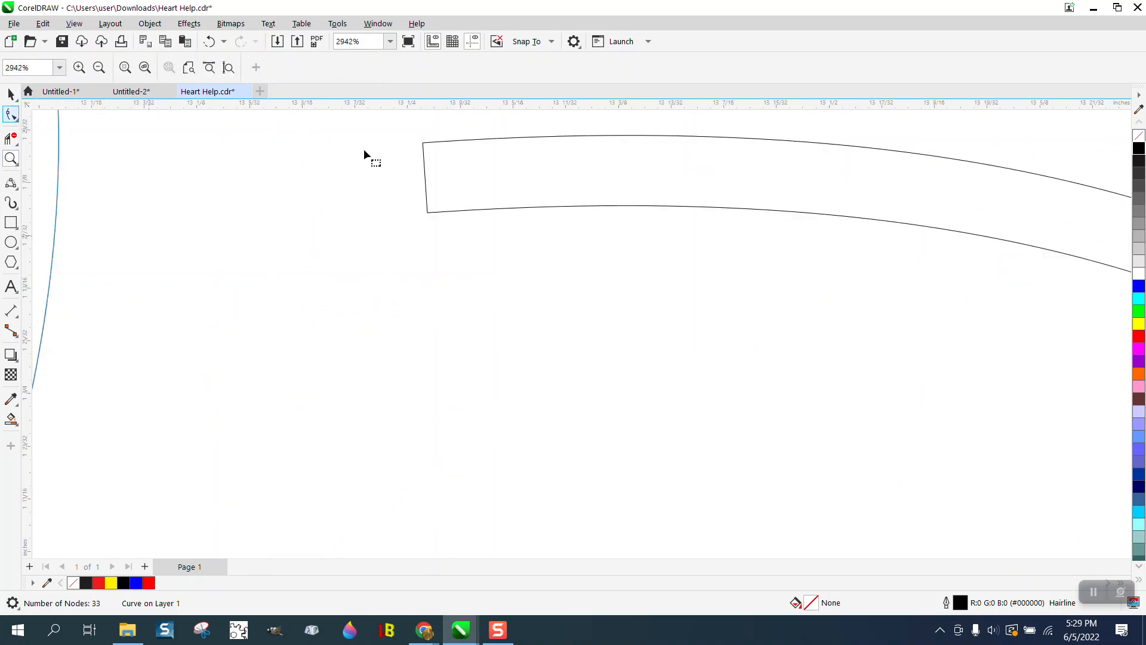
{"action": "left_click", "coordinate": [425, 155]}
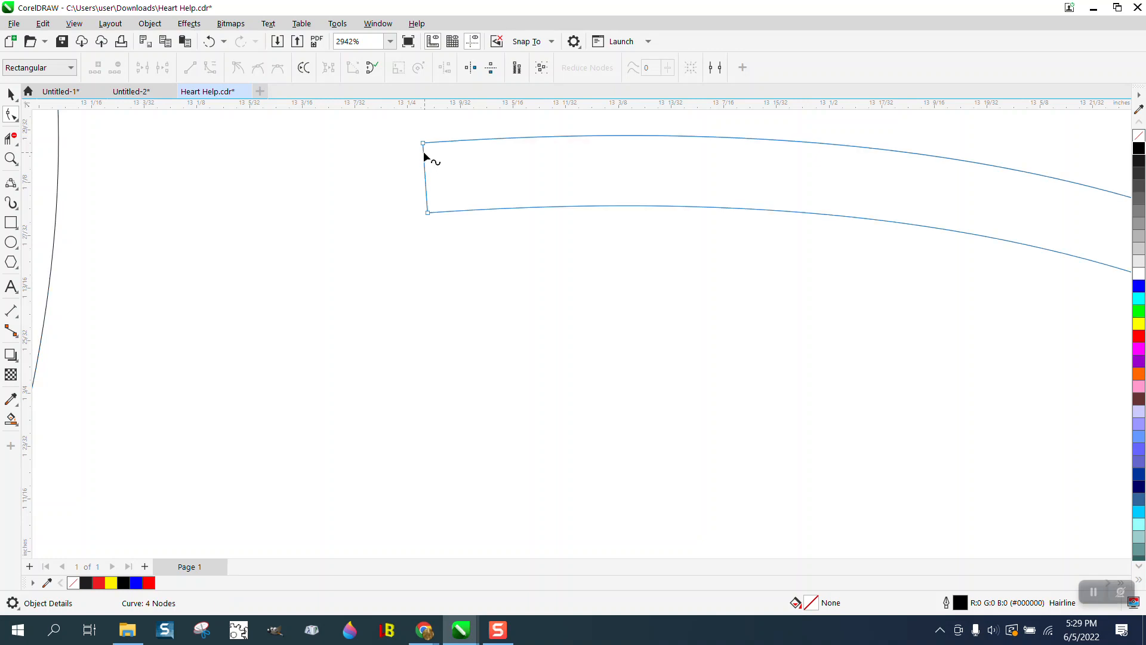
{"action": "left_click_drag", "start_coordinate": [453, 220], "coordinate": [438, 213]}
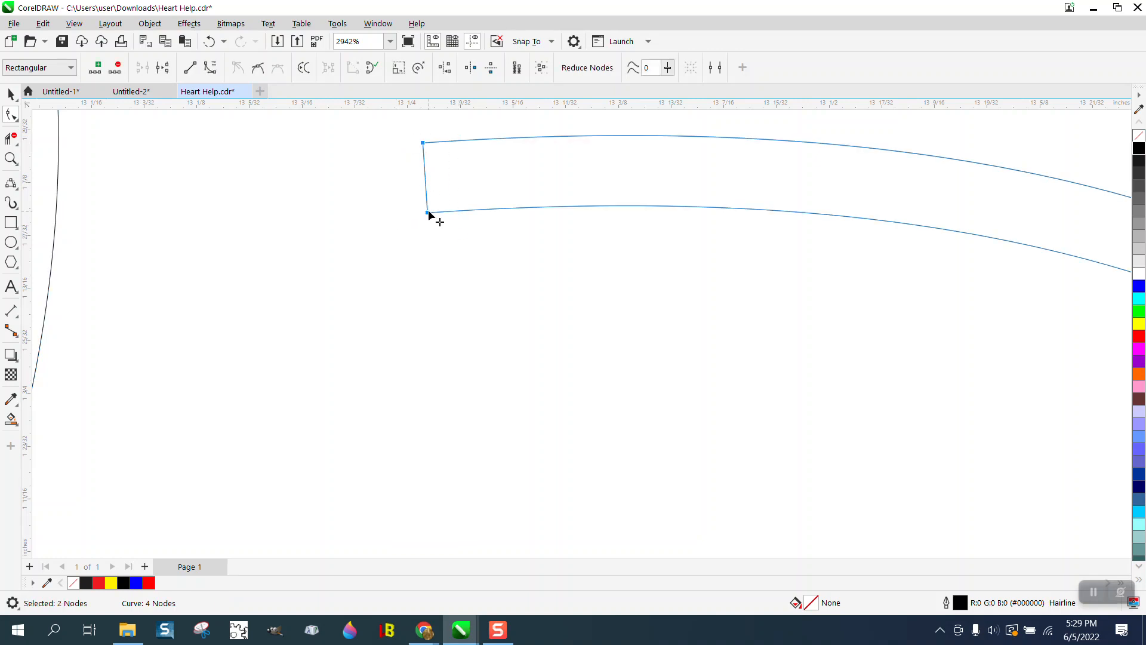
{"action": "right_click", "coordinate": [428, 214]}
{"action": "left_click", "coordinate": [471, 307]}
{"action": "left_click_drag", "start_coordinate": [426, 185], "coordinate": [322, 149]}
{"action": "left_click", "coordinate": [421, 143]}
{"action": "left_click_drag", "start_coordinate": [326, 200], "coordinate": [322, 233]}
{"action": "scroll", "coordinate": [301, 238], "scroll_direction": "down", "scroll_amount": 4}
{"action": "scroll", "coordinate": [305, 220], "scroll_direction": "down", "scroll_amount": 1}
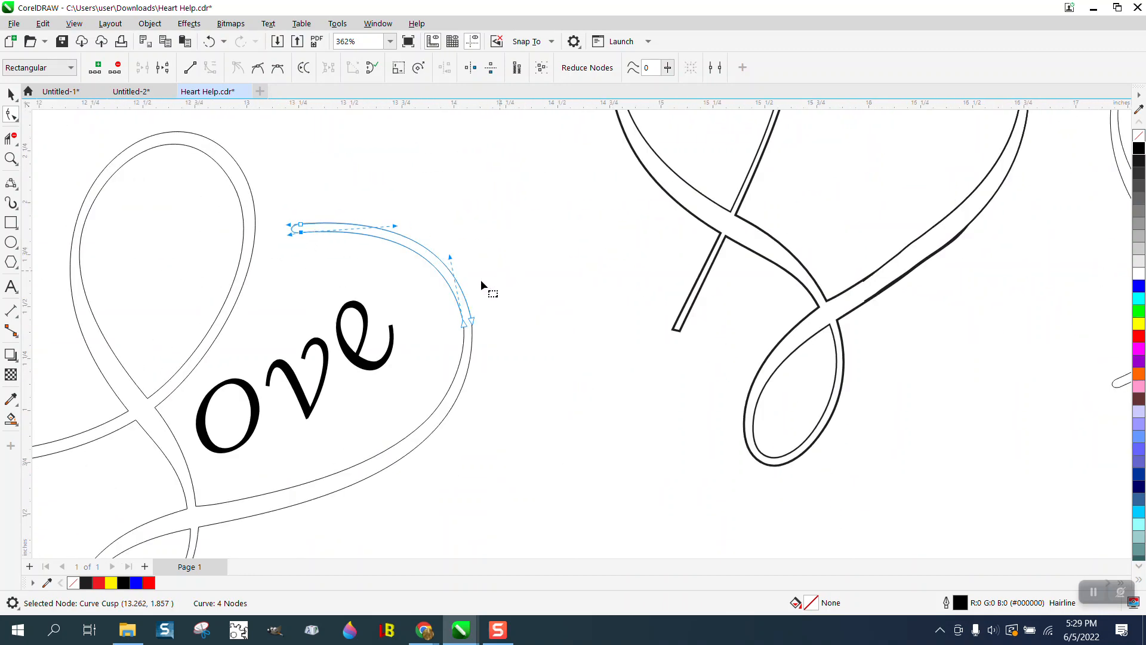
Create a solid ribbon heart shape with Smart Fill and change its fill to black
{"action": "left_click", "coordinate": [11, 158]}
{"action": "scroll", "coordinate": [358, 206], "scroll_direction": "down", "scroll_amount": 1}
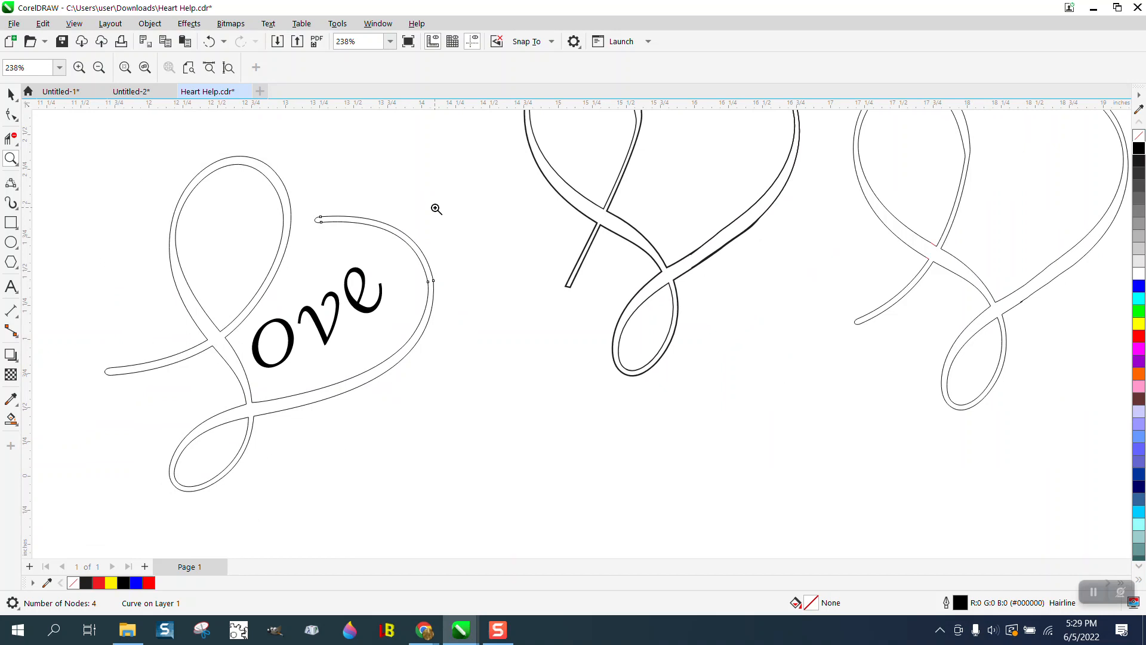
{"action": "left_click", "coordinate": [11, 418]}
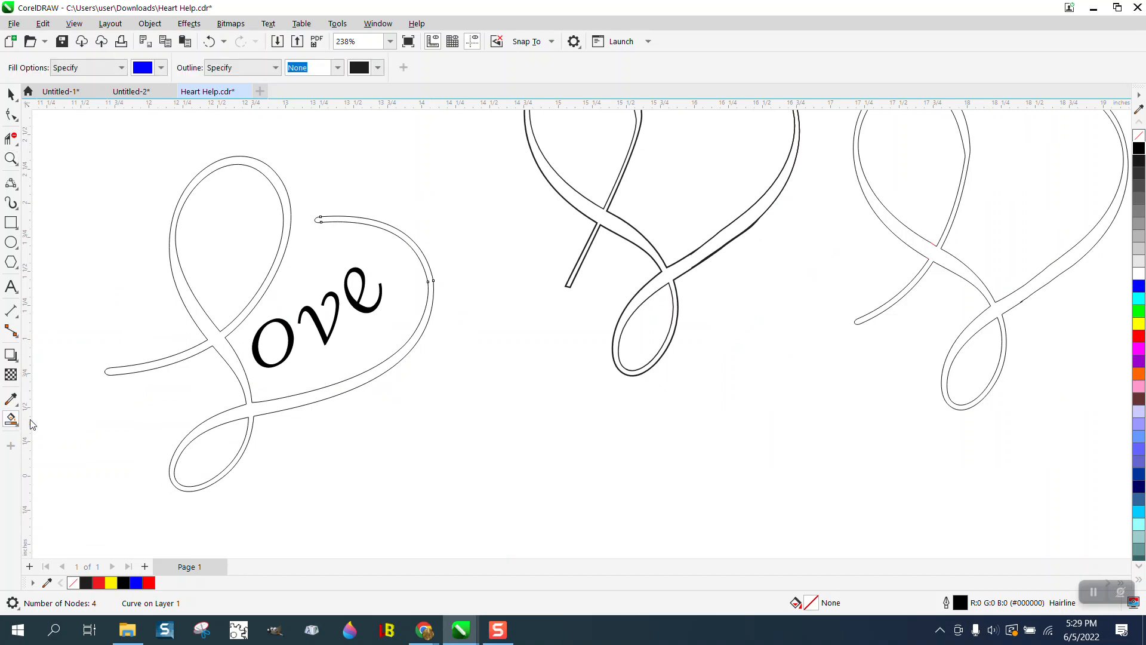
{"action": "left_click", "coordinate": [184, 357]}
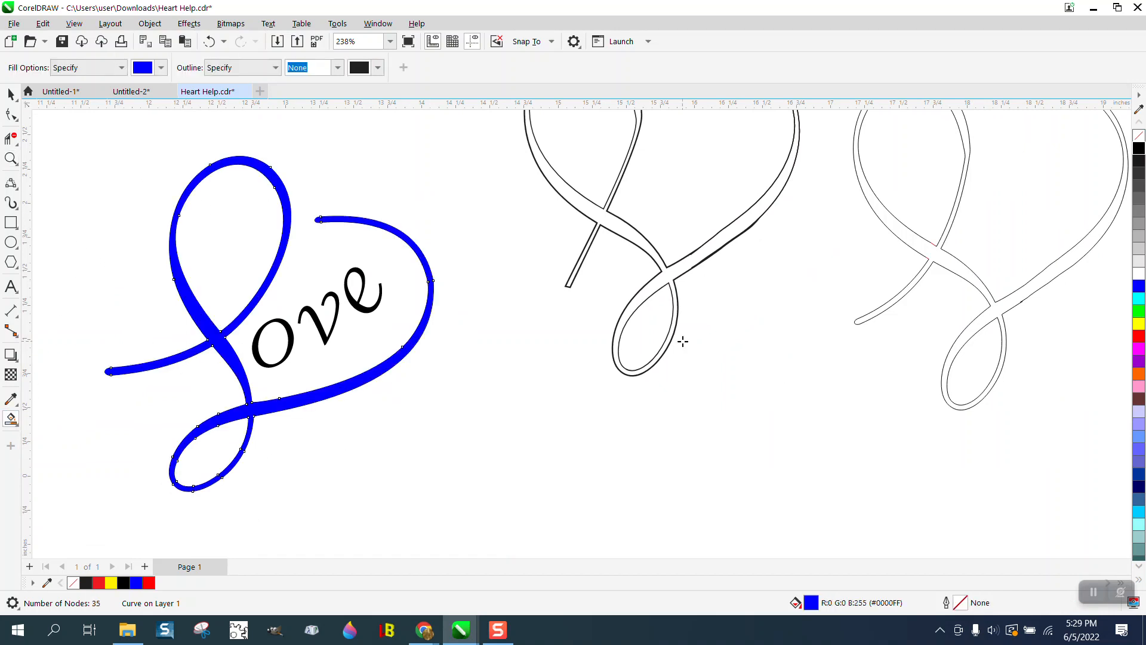
{"action": "left_click", "coordinate": [1138, 148]}
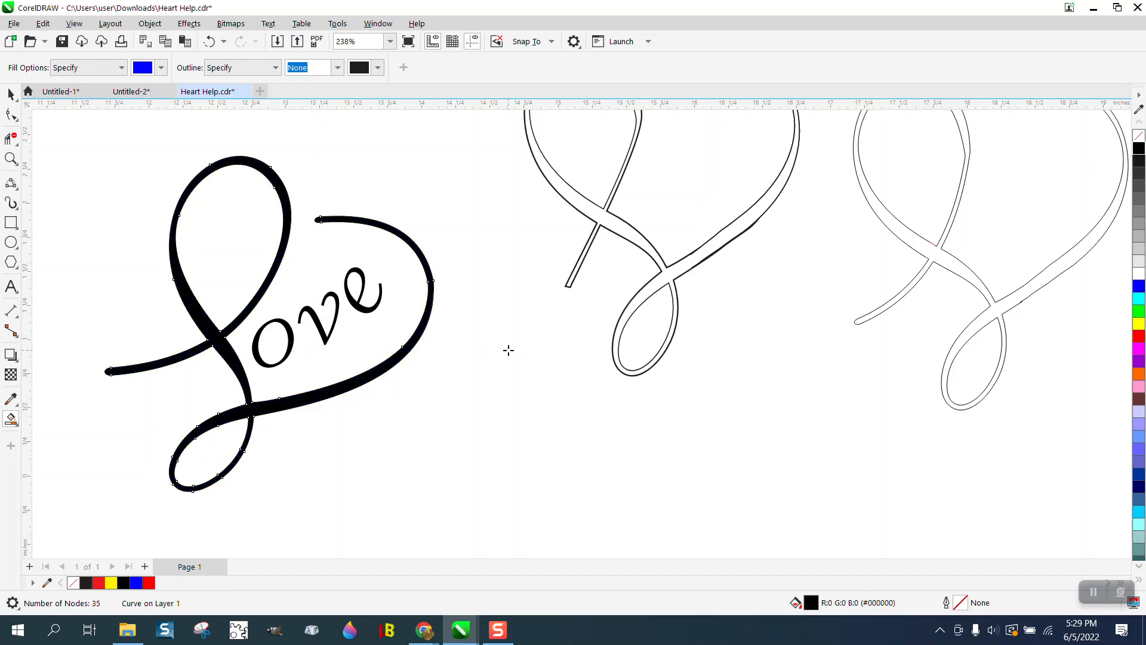